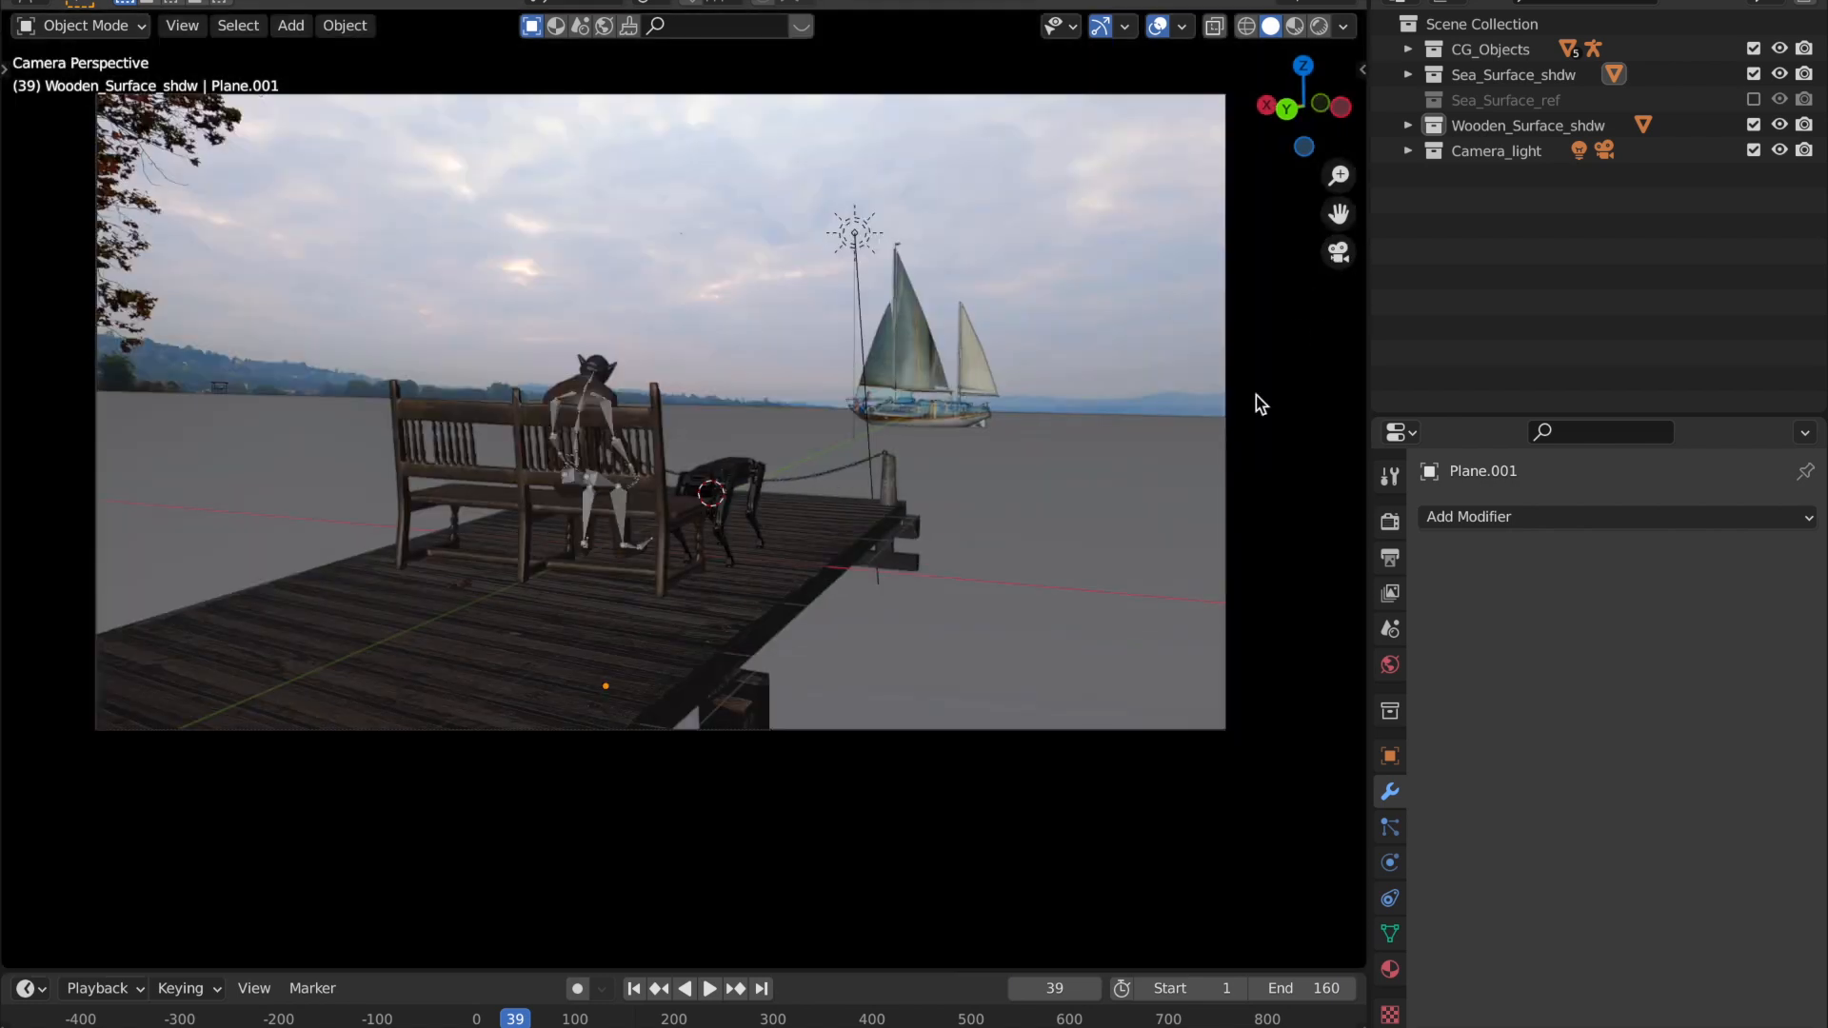
Step: Leave the camera view and display the 3D scene in rendered shading
{"action": "mouse_move", "coordinate": [929, 592]}
{"action": "middle_mouse_down"}
{"action": "mouse_move", "coordinate": [847, 580]}
{"action": "mouse_move", "coordinate": [739, 715]}
{"action": "middle_mouse_up"}
{"action": "key", "text": "z"}
{"action": "left_click", "coordinate": [806, 427]}
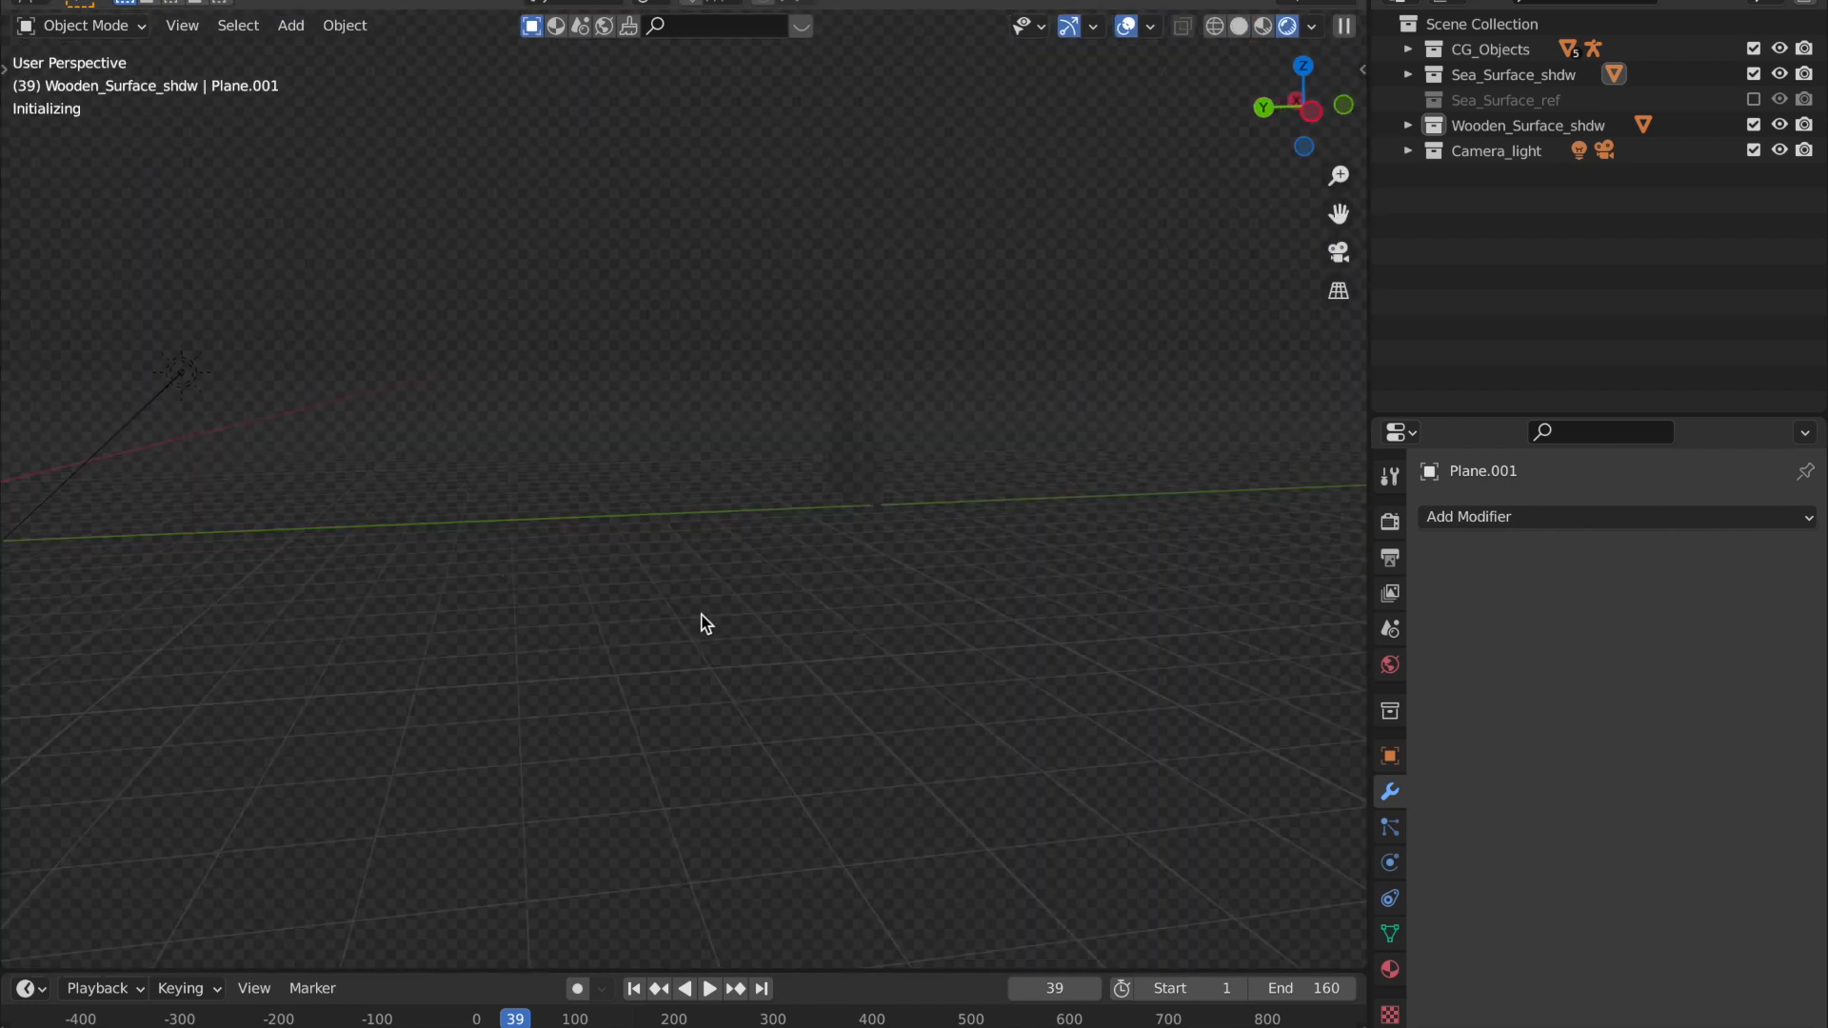
Step: Examine the rendered bench, seated figure, robot dog and chained post from several angles
{"action": "middle_click_drag", "start_coordinate": [640, 560], "coordinate": [794, 600]}
{"action": "middle_click_drag", "start_coordinate": [1123, 609], "coordinate": [580, 623], "text": "shift"}
{"action": "middle_click_drag", "start_coordinate": [190, 630], "coordinate": [568, 664], "text": "shift"}
{"action": "left_click", "coordinate": [656, 476]}
{"action": "scroll", "coordinate": [660, 615], "scroll_direction": "up", "scroll_amount": 4}
{"action": "middle_click_drag", "start_coordinate": [661, 614], "coordinate": [680, 604]}
{"action": "left_click", "coordinate": [575, 481]}
{"action": "scroll", "coordinate": [575, 481], "scroll_direction": "down", "scroll_amount": 8}
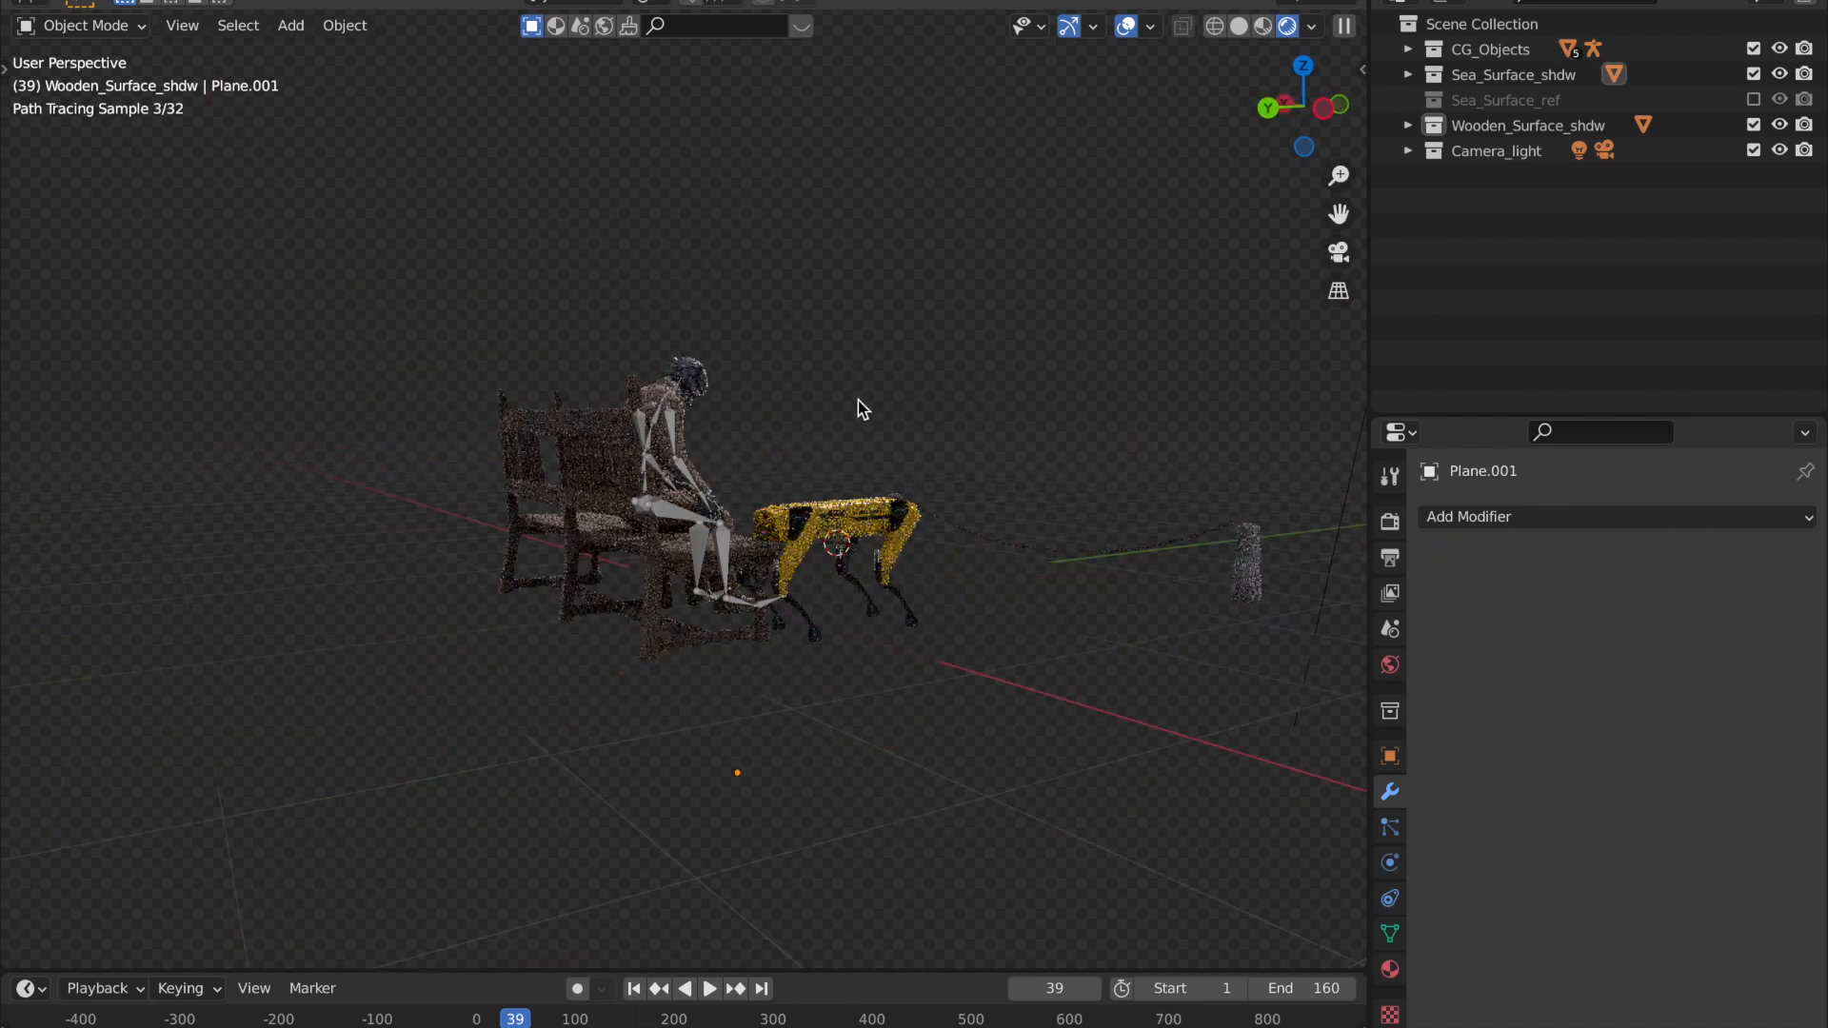
{"action": "middle_click_drag", "start_coordinate": [828, 407], "coordinate": [877, 534]}
{"action": "scroll", "coordinate": [857, 532], "scroll_direction": "up", "scroll_amount": 3}
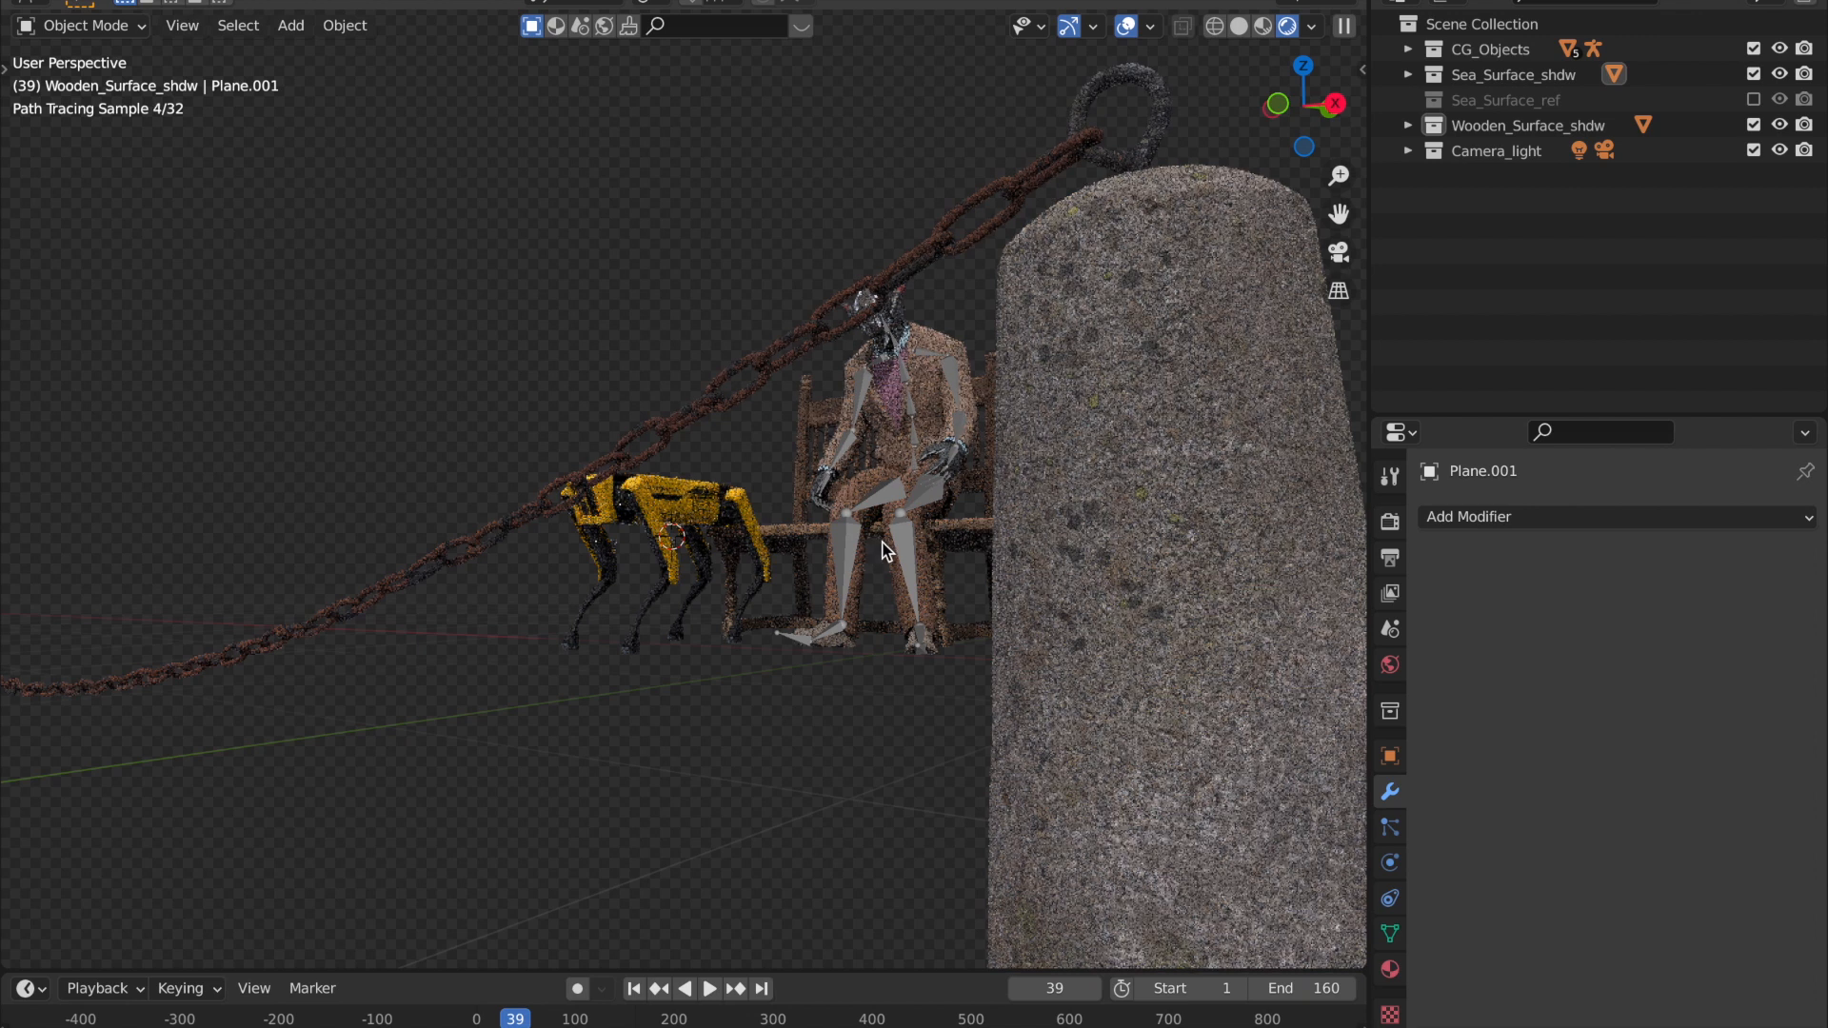
{"action": "middle_click_drag", "start_coordinate": [911, 554], "coordinate": [762, 571]}
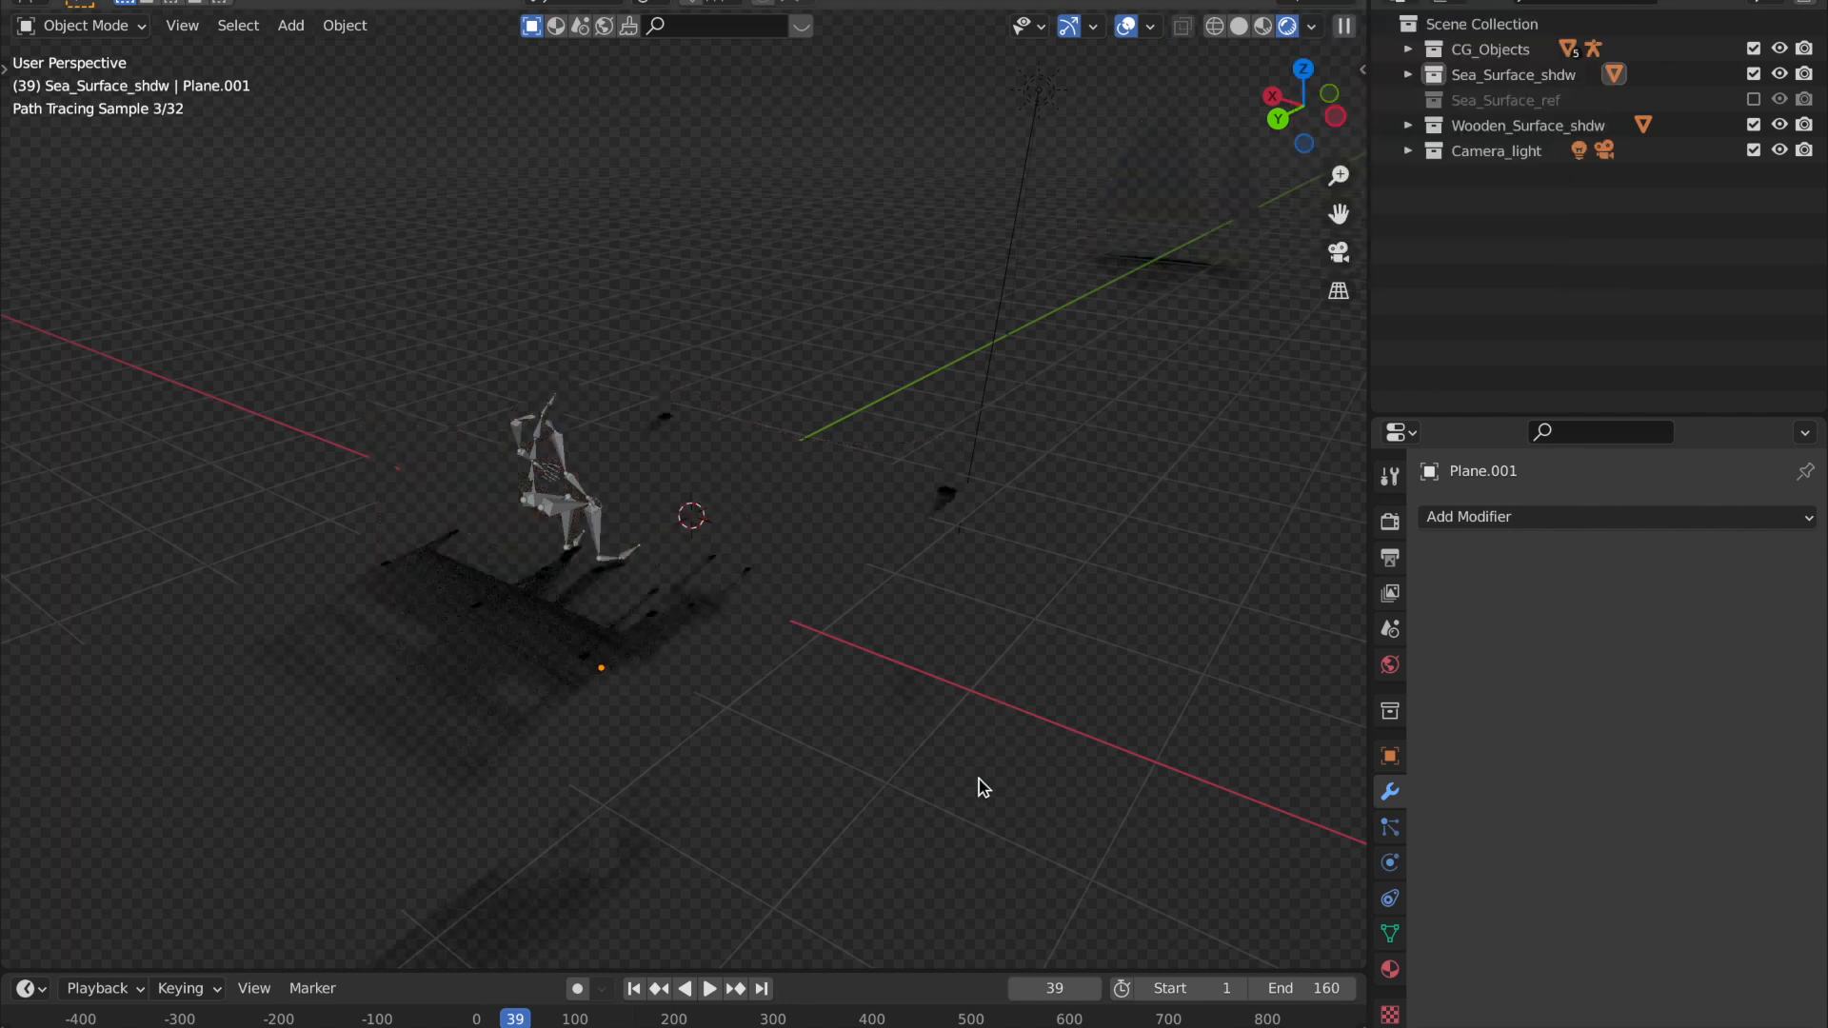
Step: Examine the shadow-only view layer around the seated figure and along the ground from several angles
{"action": "middle_click_drag", "start_coordinate": [898, 714], "coordinate": [1012, 649]}
{"action": "middle_click_drag", "start_coordinate": [1314, 514], "coordinate": [1015, 561], "text": "shift"}
{"action": "scroll", "coordinate": [1057, 555], "scroll_direction": "up", "scroll_amount": 4}
{"action": "scroll", "coordinate": [873, 619], "scroll_direction": "down", "scroll_amount": 3}
{"action": "scroll", "coordinate": [873, 620], "scroll_direction": "up", "scroll_amount": 2}
{"action": "middle_click_drag", "start_coordinate": [514, 757], "coordinate": [767, 604], "text": "shift"}
{"action": "scroll", "coordinate": [836, 653], "scroll_direction": "up", "scroll_amount": 4}
{"action": "scroll", "coordinate": [865, 677], "scroll_direction": "down", "scroll_amount": 4}
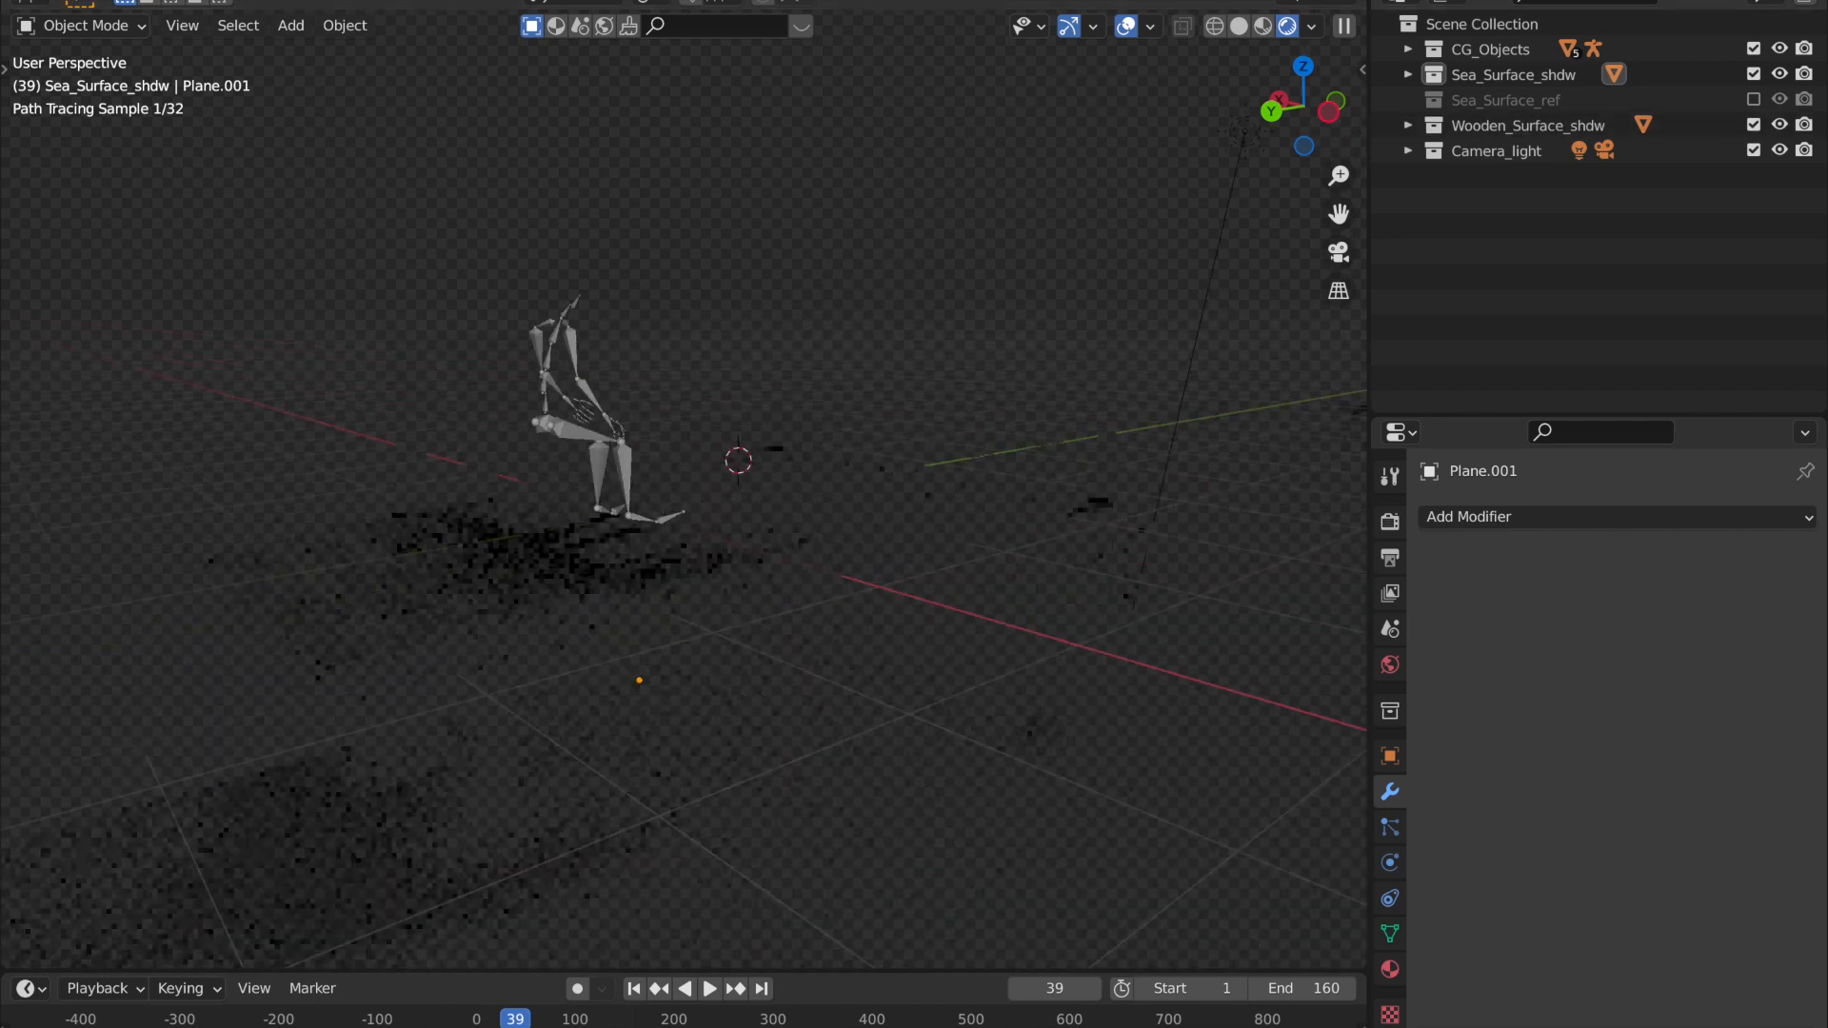
Step: Switch to the reflection view layer that uses the Sea_Surface_ref collection and select the sea plane
{"action": "left_click", "coordinate": [1583, 4]}
{"action": "key", "text": "Return"}
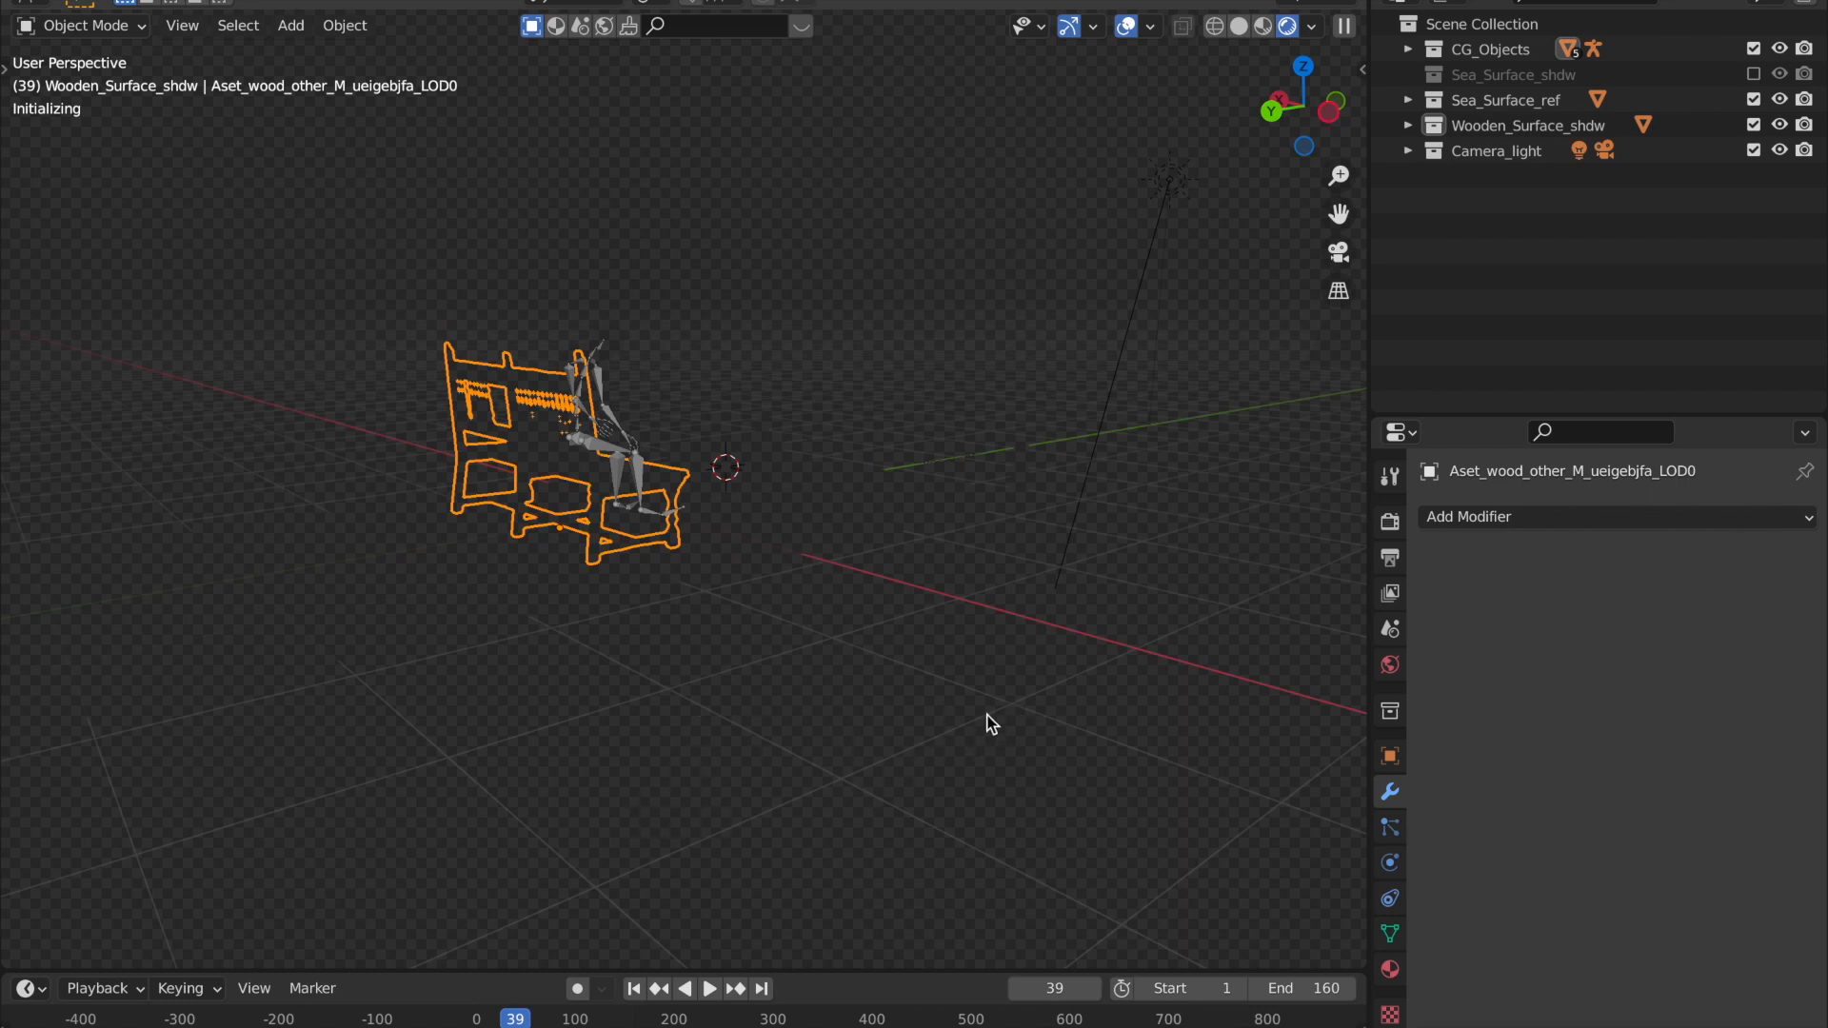
{"action": "middle_click_drag", "start_coordinate": [853, 744], "coordinate": [882, 714]}
{"action": "scroll", "coordinate": [882, 714], "scroll_direction": "down", "scroll_amount": 5}
{"action": "left_click", "coordinate": [1032, 629]}
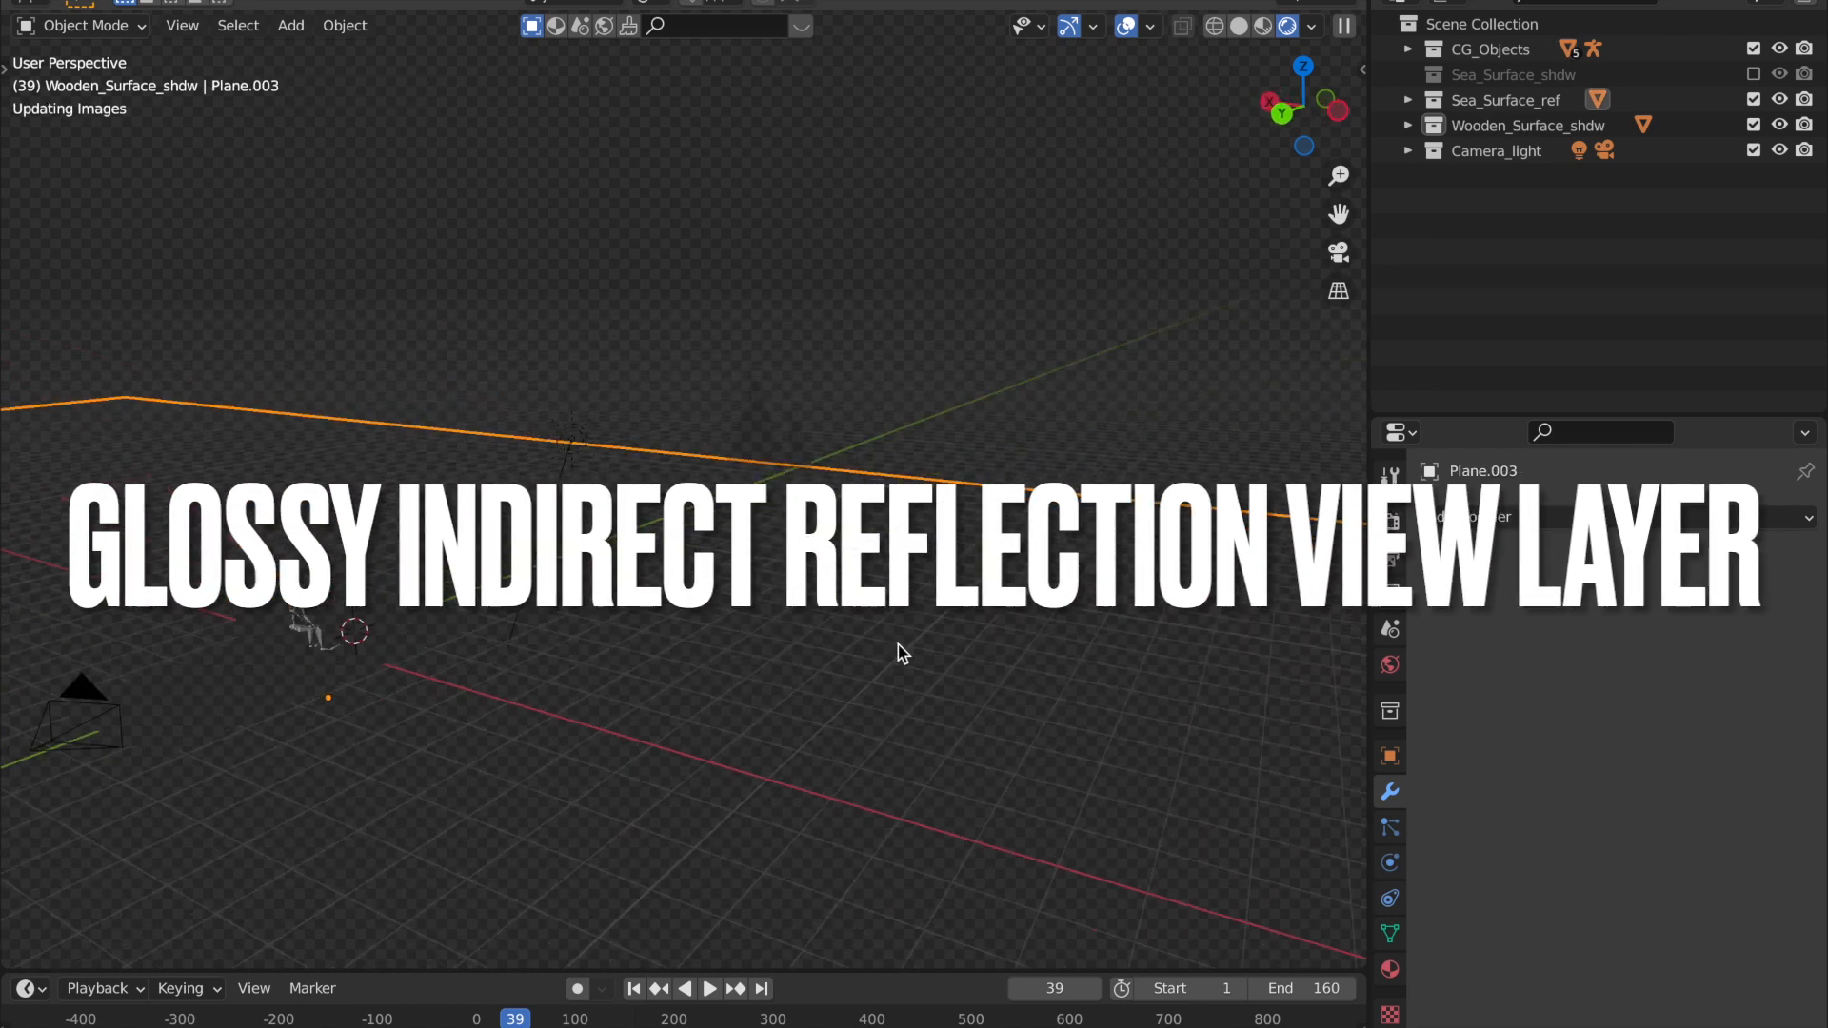
Step: Try the Glossy Direct render pass in the viewport shading, and set the pass to Glossy Indirect
{"action": "left_click", "coordinate": [1312, 26]}
{"action": "left_click", "coordinate": [1252, 252]}
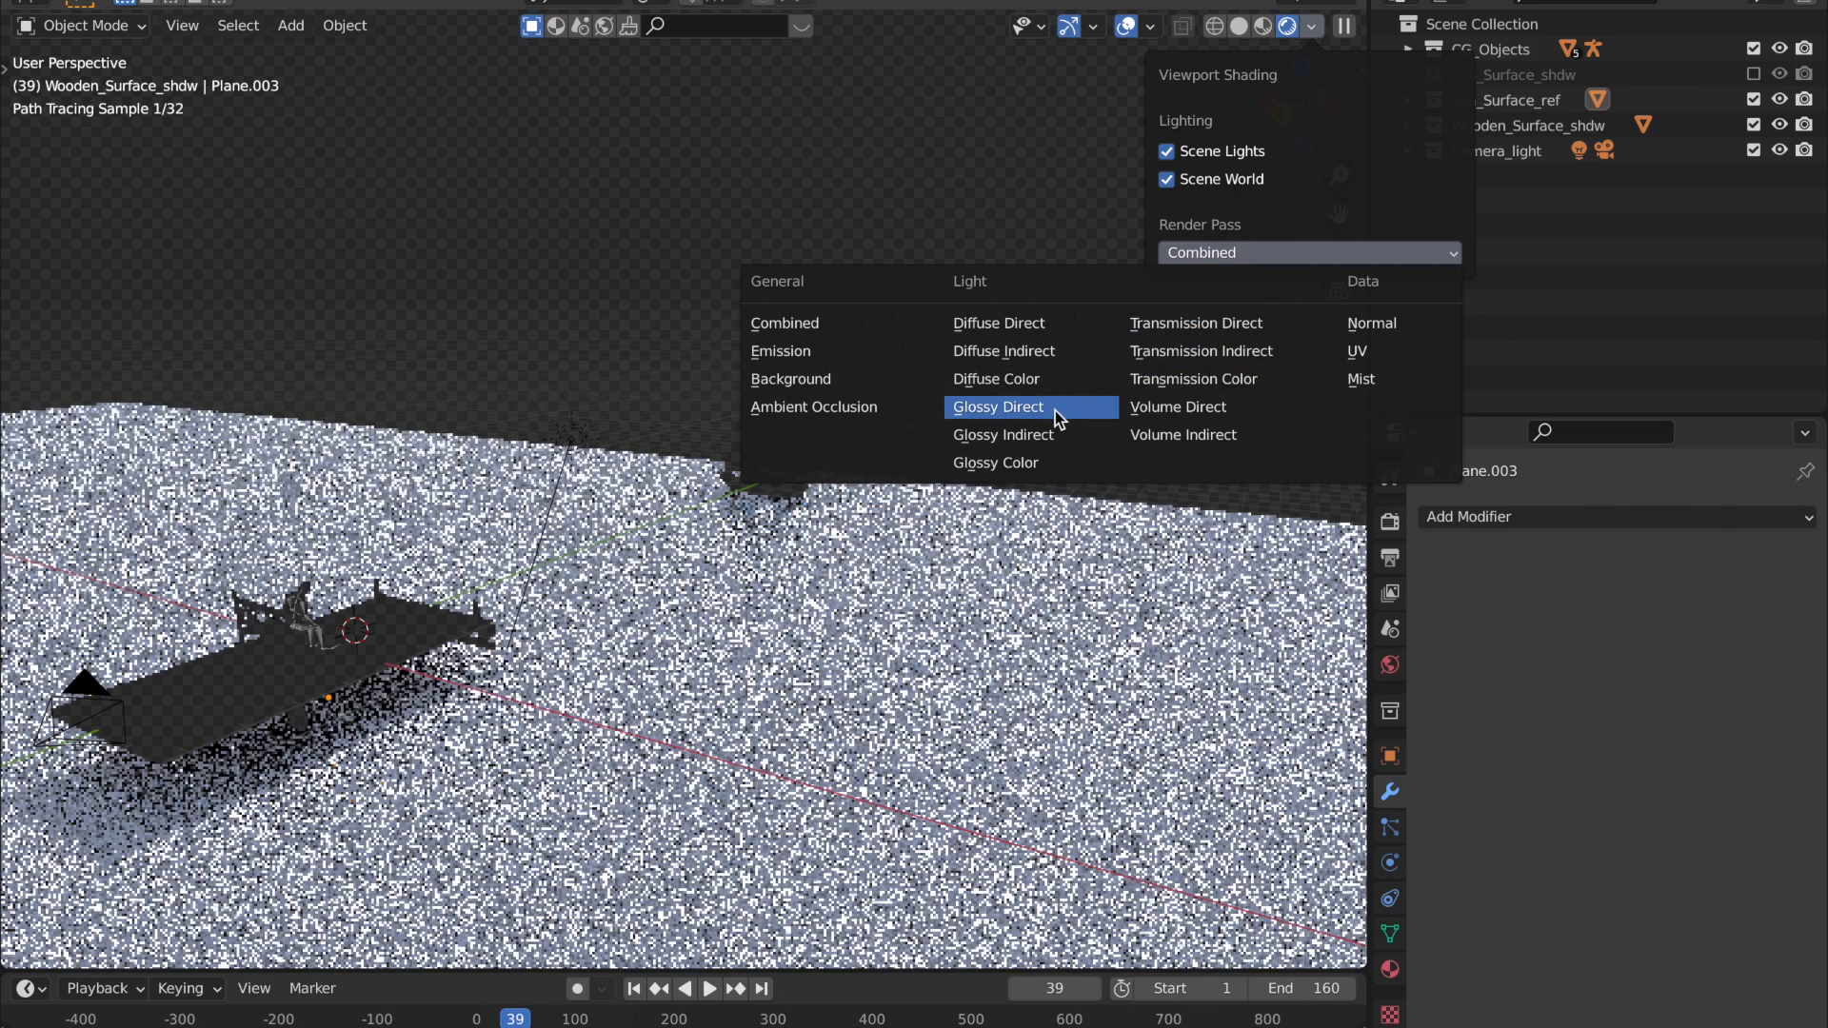
{"action": "left_click", "coordinate": [1055, 410]}
{"action": "left_click", "coordinate": [1211, 254]}
{"action": "left_click", "coordinate": [1038, 435]}
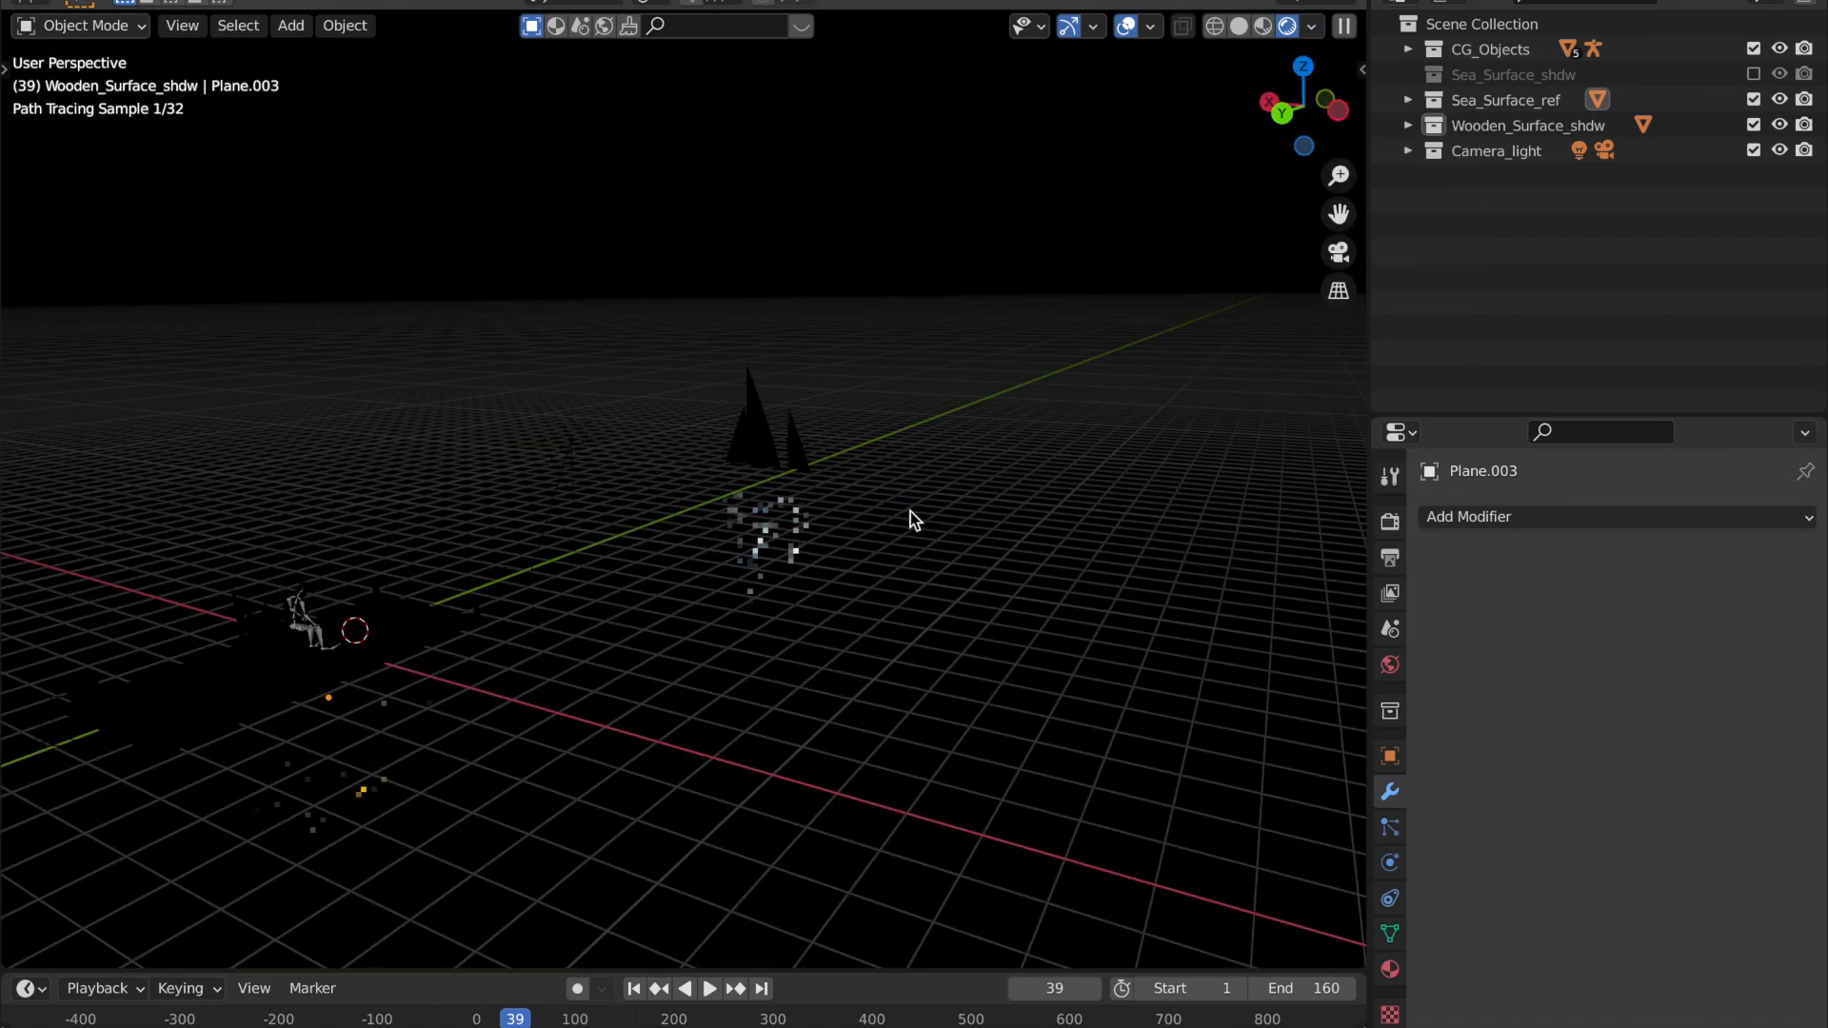
Step: Examine the boat's water reflection in the glossy pass and view it through the scene camera
{"action": "middle_click_drag", "start_coordinate": [894, 579], "coordinate": [942, 558]}
{"action": "scroll", "coordinate": [942, 559], "scroll_direction": "up", "scroll_amount": 3}
{"action": "middle_click_drag", "start_coordinate": [812, 667], "coordinate": [925, 522], "text": "shift"}
{"action": "left_click", "coordinate": [1338, 252]}
{"action": "scroll", "coordinate": [1077, 482], "scroll_direction": "down", "scroll_amount": 3}
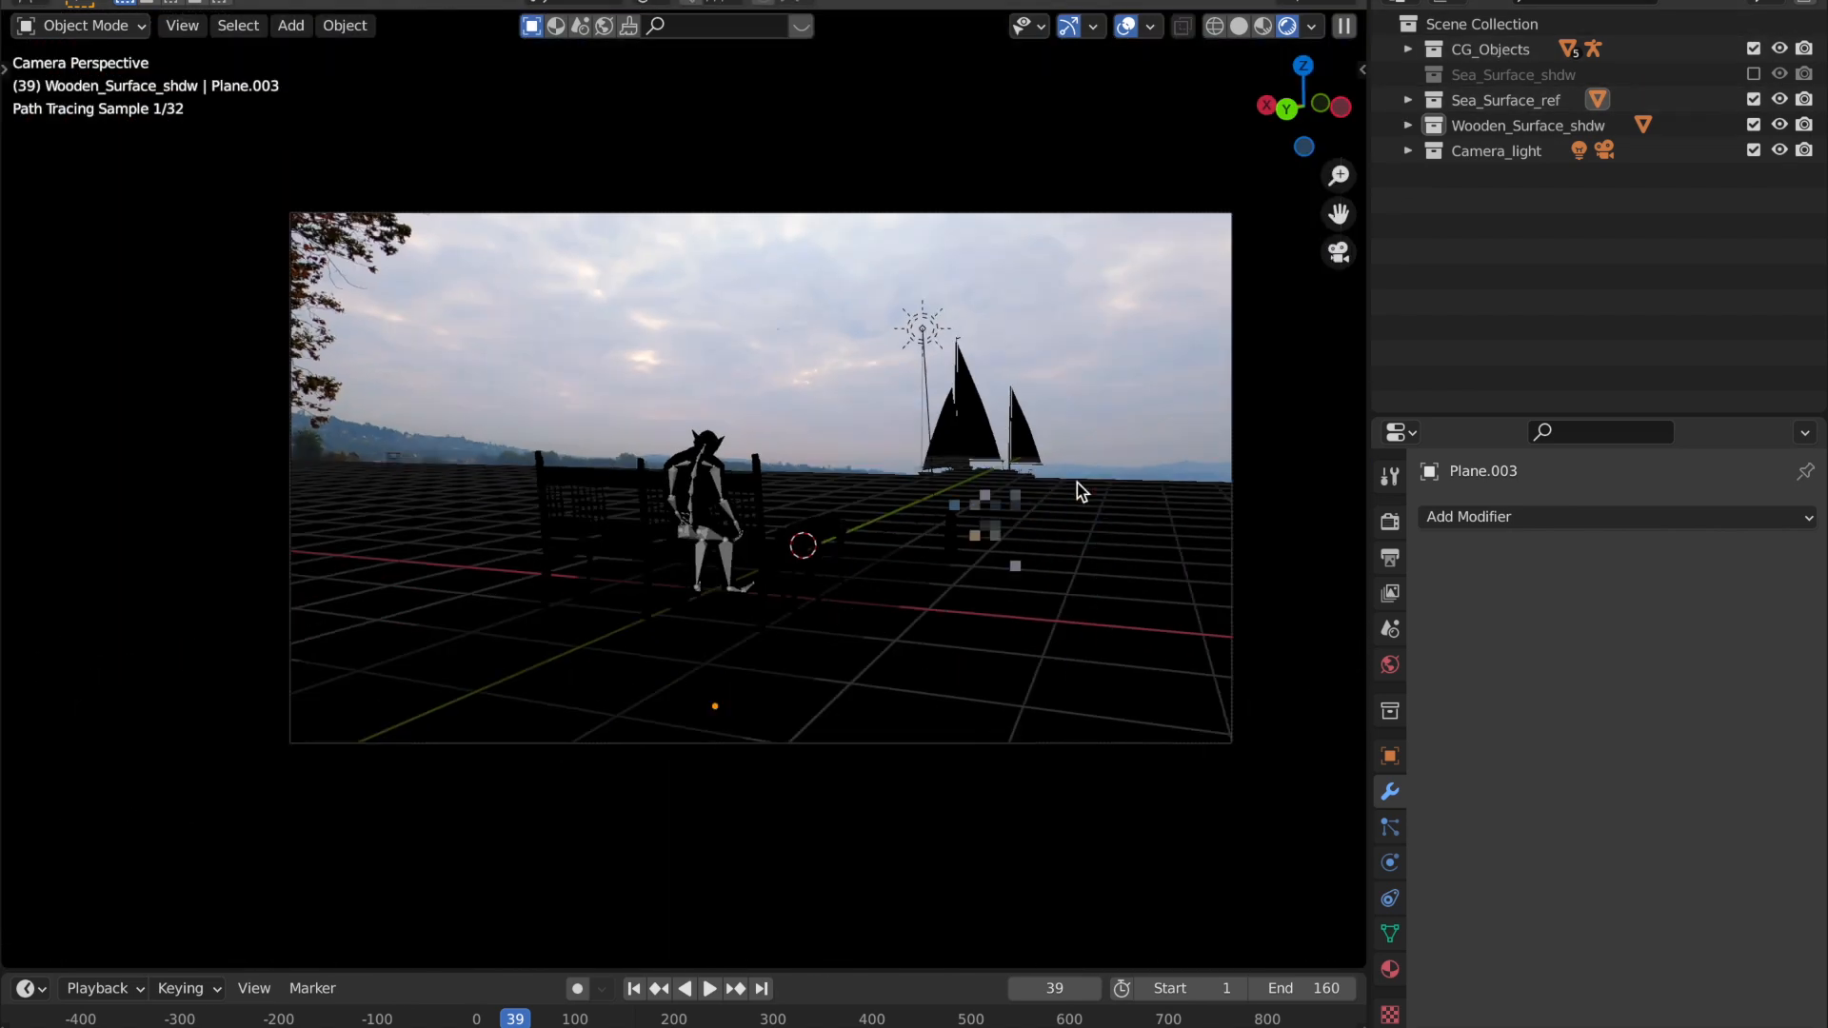
{"action": "scroll", "coordinate": [991, 552], "scroll_direction": "up", "scroll_amount": 1}
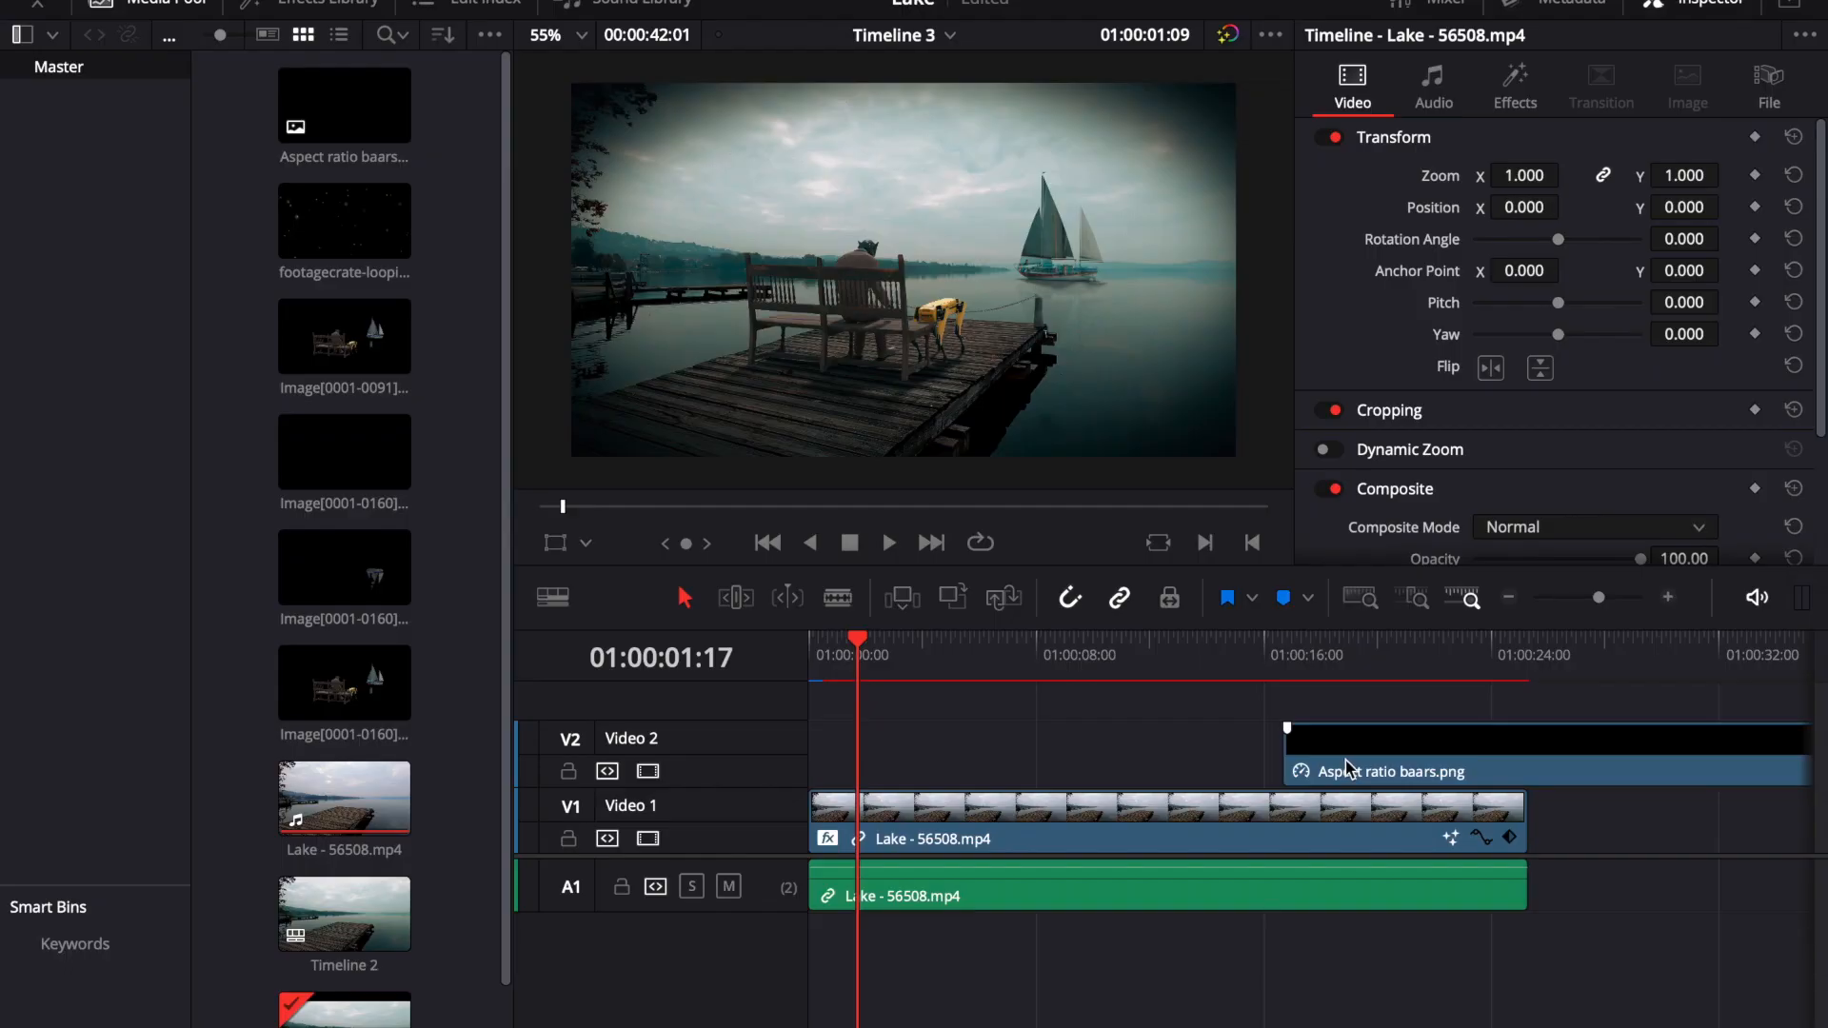
Step: In DaVinci Resolve, align Aspect ratio baars.png with the Lake - 56508.mp4 clip's start and scrub to 01:00:02:13
{"action": "left_click_drag", "start_coordinate": [1286, 762], "coordinate": [750, 767]}
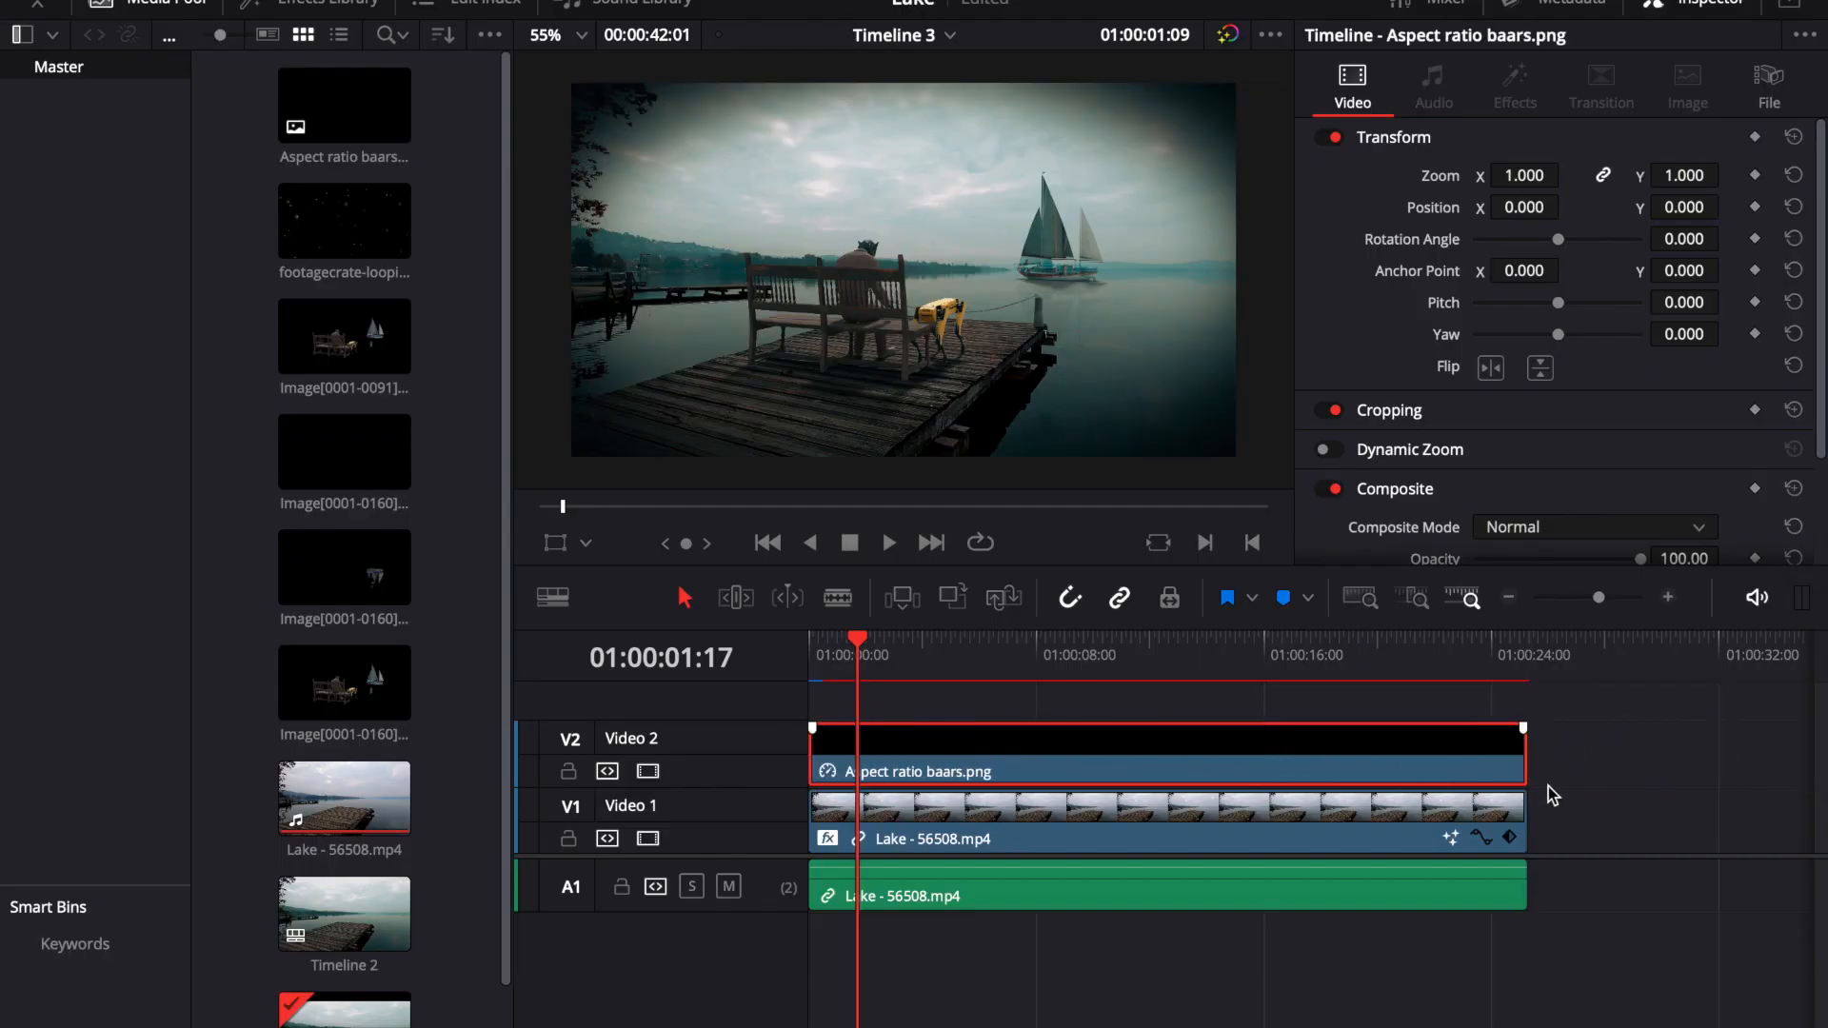
{"action": "key", "text": "Home"}
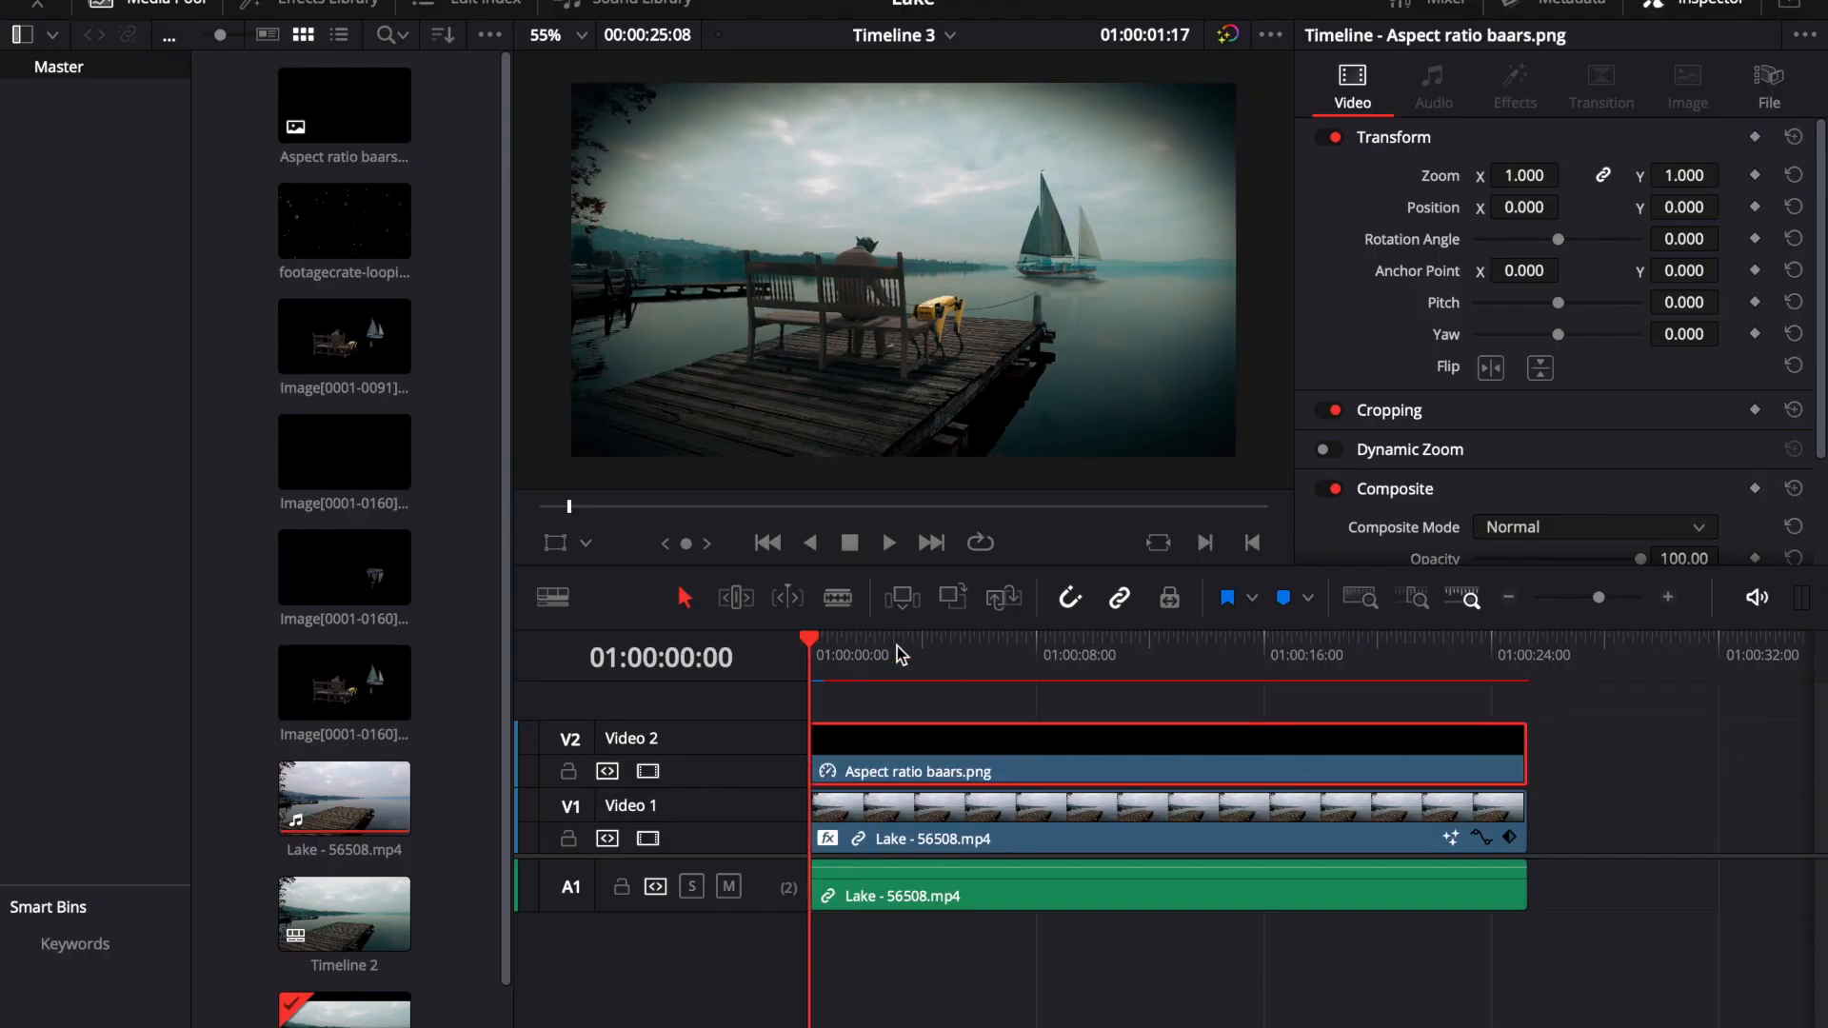
{"action": "left_click_drag", "start_coordinate": [819, 645], "coordinate": [882, 650]}
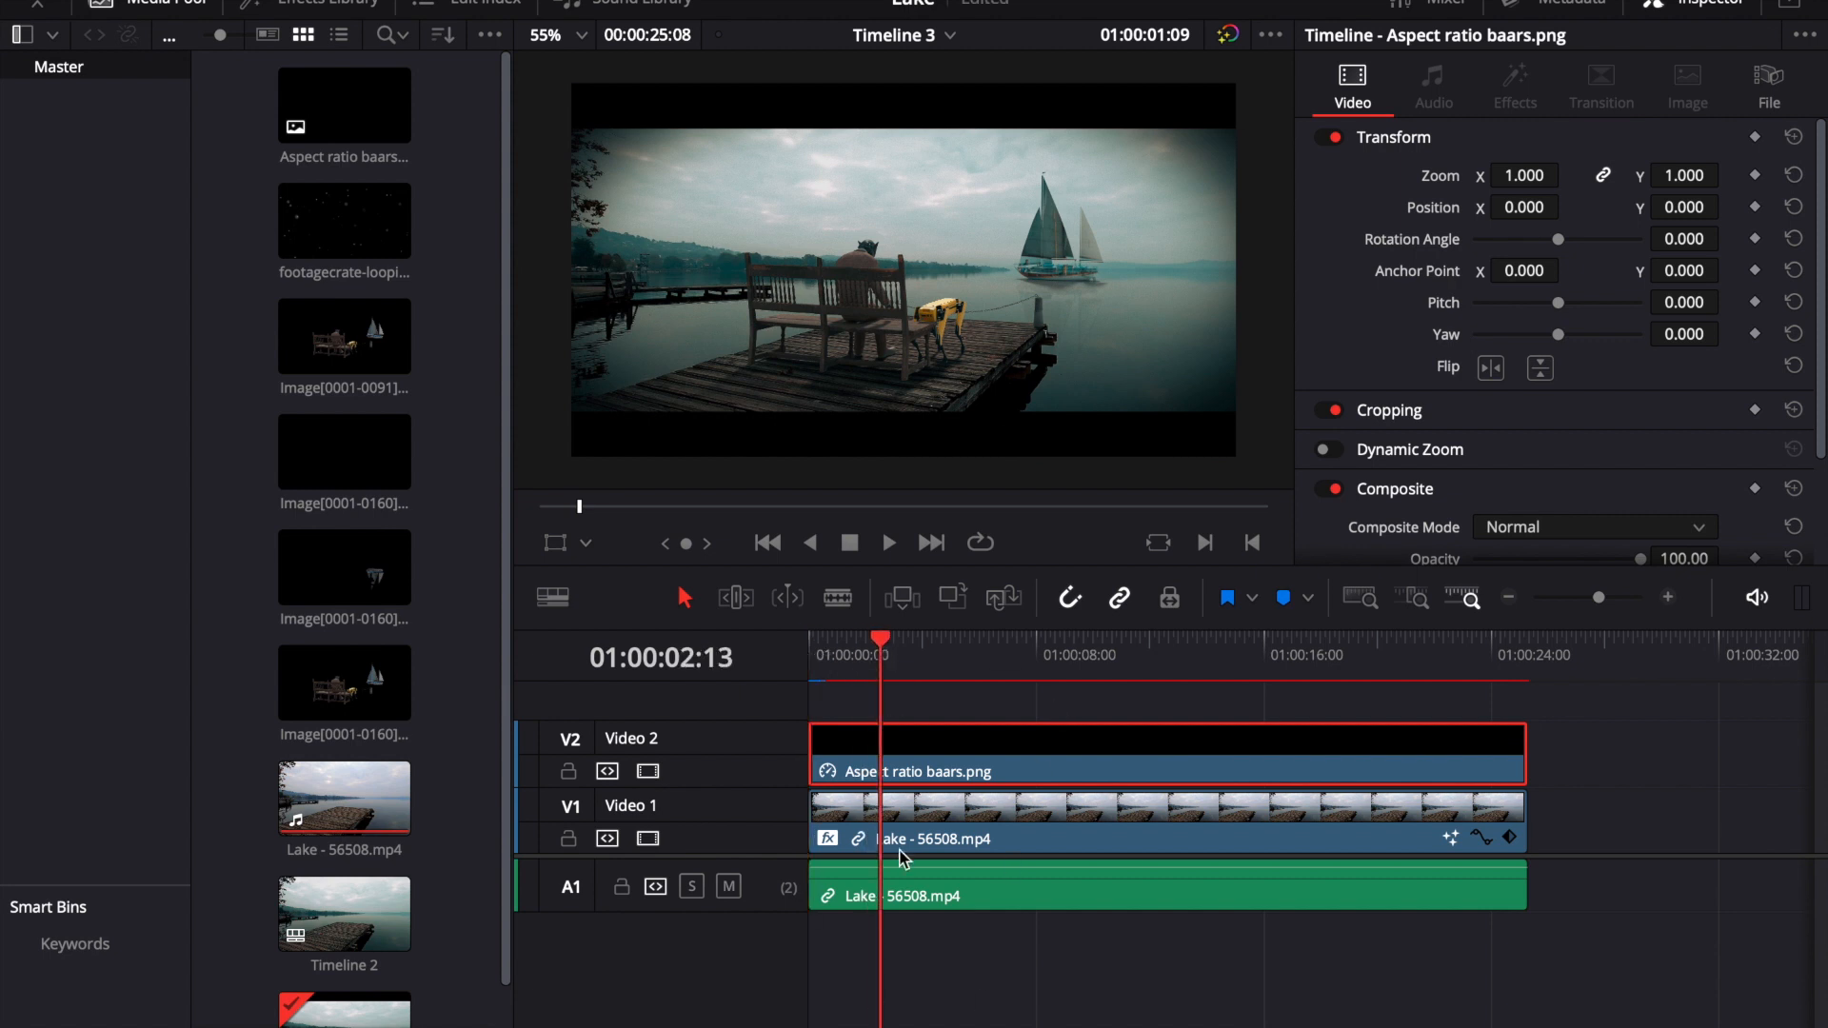
Step: Move Aspect ratio baars.png off the Lake - 56508.mp4 clip on Video 2 and open the lake clip in Fusion
{"action": "key", "text": "shift+5"}
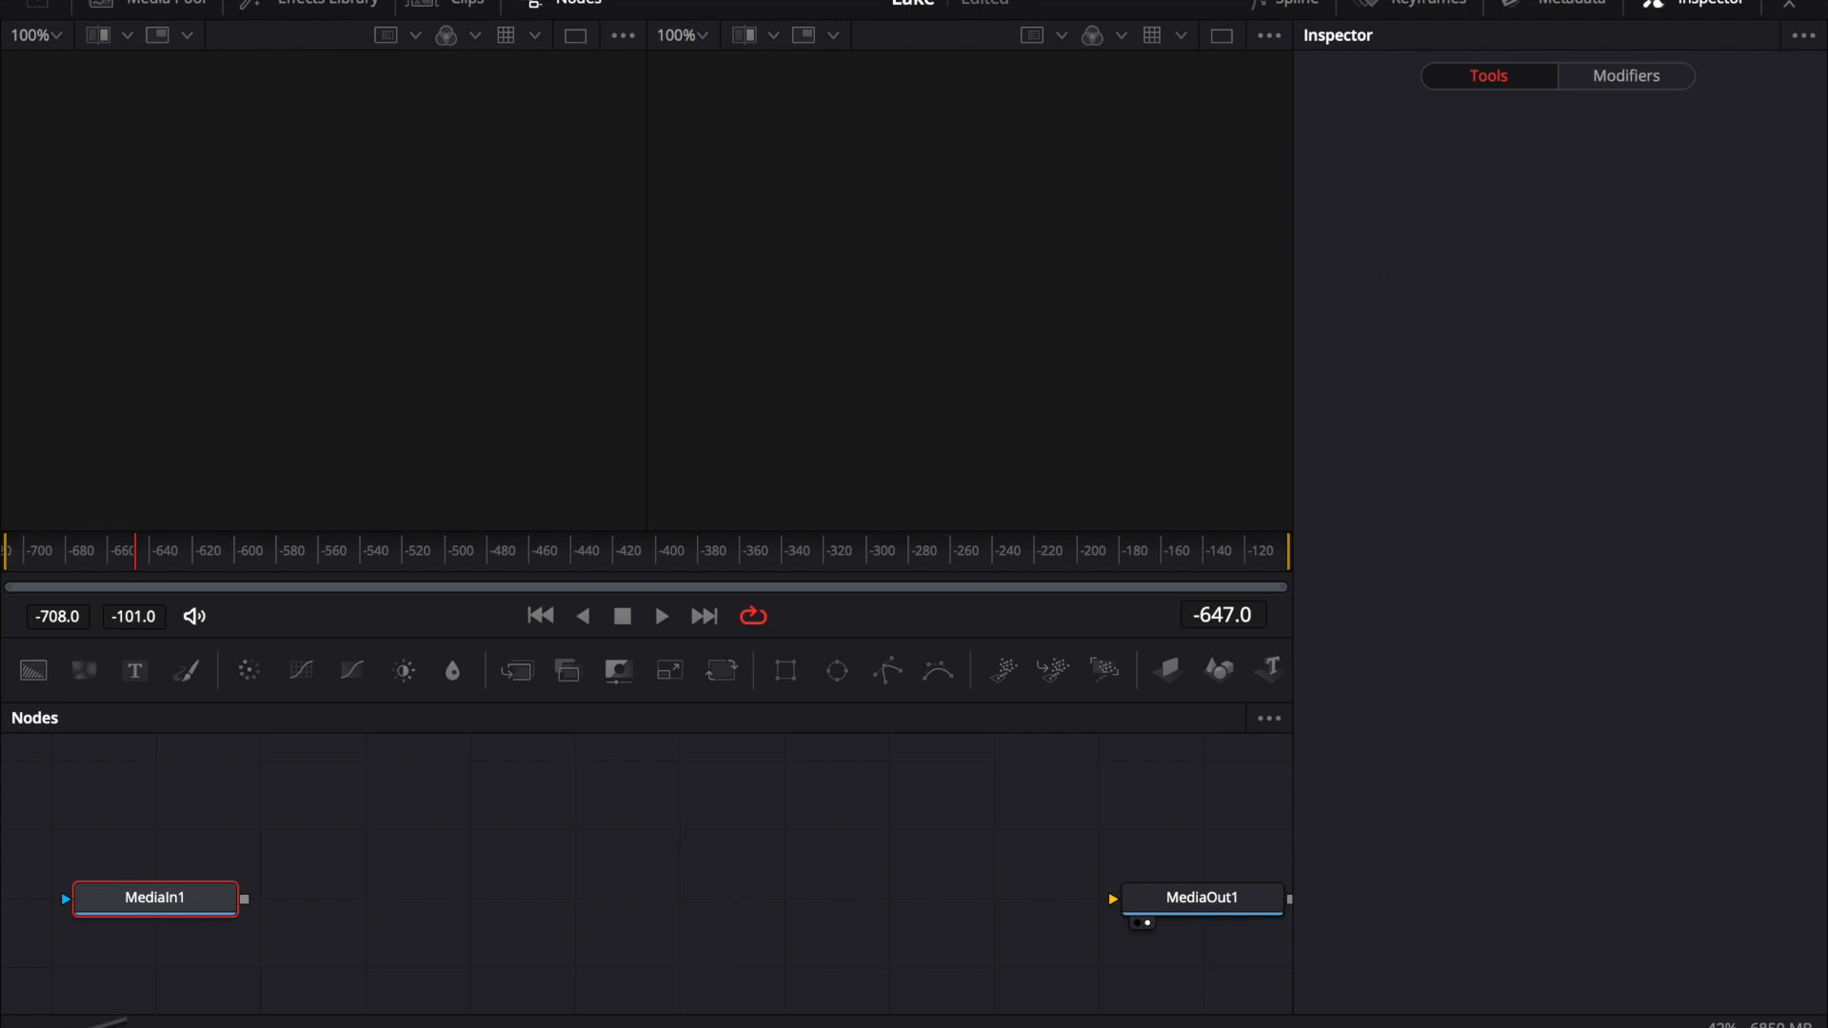
{"action": "key", "text": "shift+4"}
{"action": "left_click_drag", "start_coordinate": [1001, 767], "coordinate": [1662, 757]}
{"action": "left_click", "coordinate": [1104, 843]}
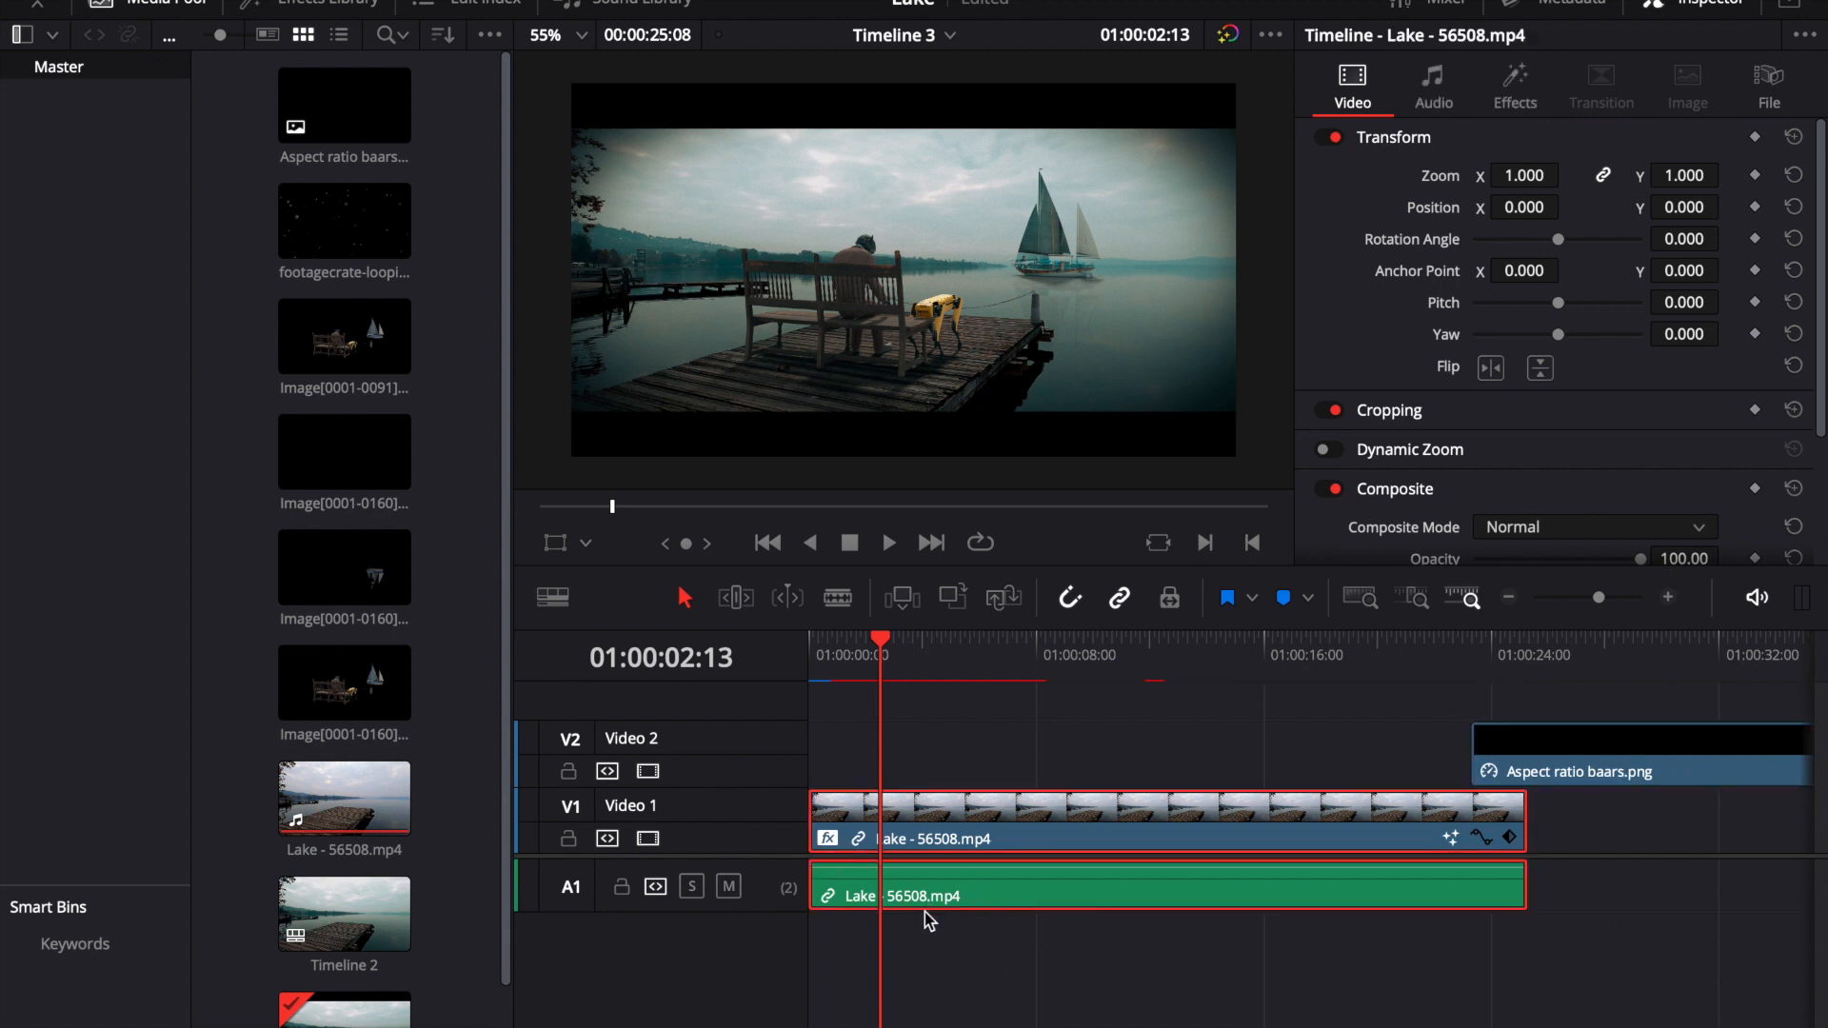
{"action": "key", "text": "shift+5"}
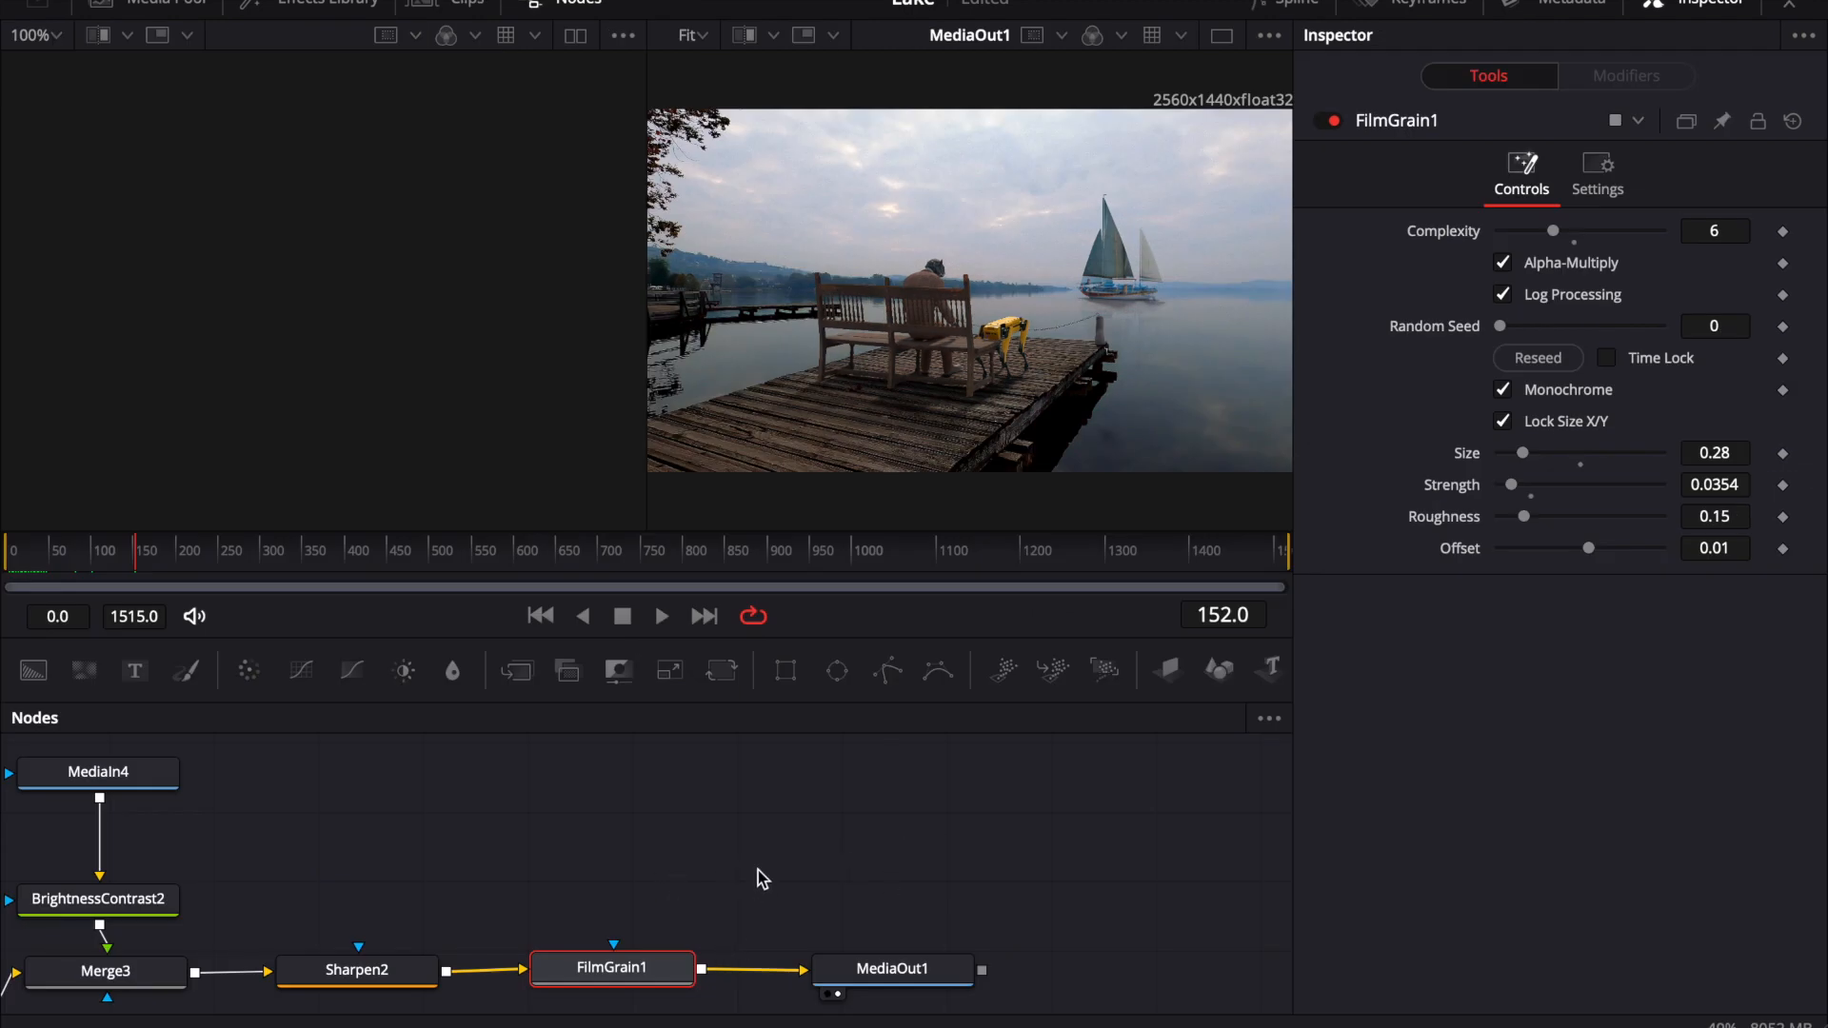
Step: Look over the whole Fusion node tree from MediaIn1 through the merges to MediaOut1
{"action": "scroll", "coordinate": [757, 870], "scroll_direction": "left", "scroll_amount": 4}
{"action": "middle_click_drag", "start_coordinate": [658, 866], "coordinate": [827, 900]}
{"action": "scroll", "coordinate": [815, 797], "scroll_direction": "down", "scroll_amount": 4, "text": "super"}
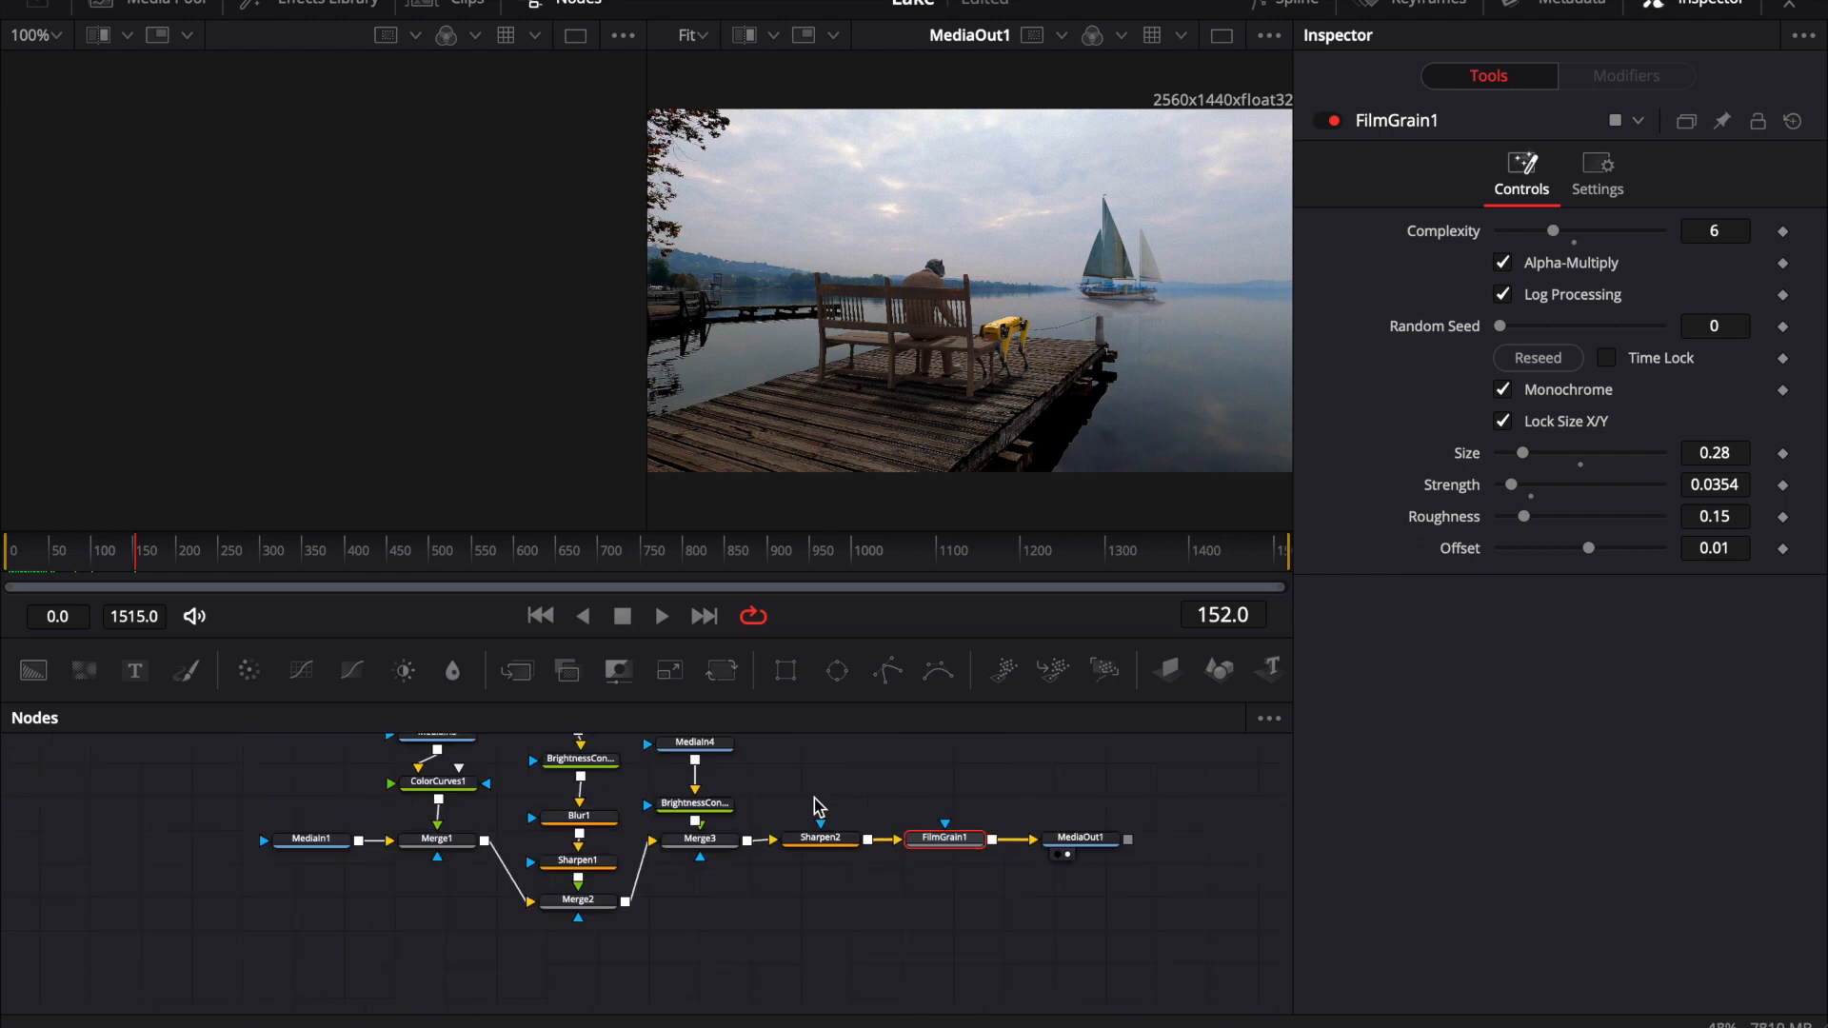
{"action": "scroll", "coordinate": [814, 817], "scroll_direction": "up", "scroll_amount": 3, "text": "super"}
{"action": "scroll", "coordinate": [635, 823], "scroll_direction": "up", "scroll_amount": 3, "text": "super"}
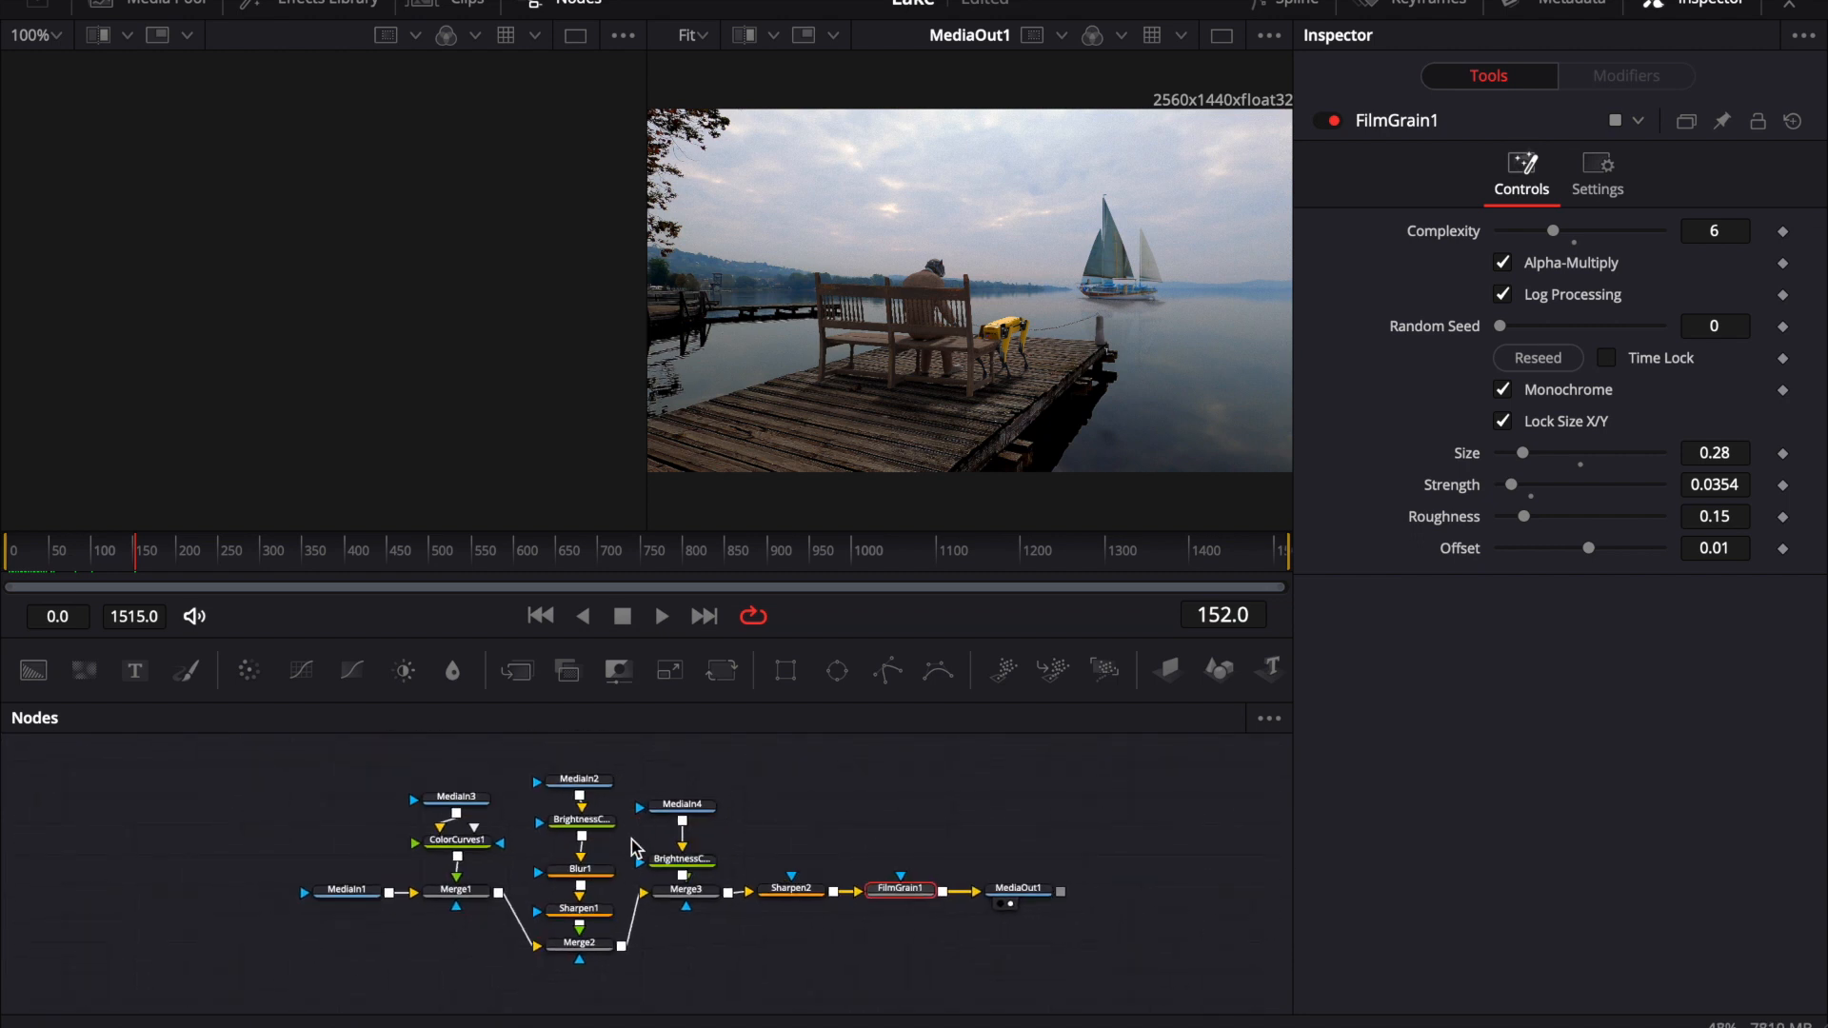
{"action": "scroll", "coordinate": [631, 839], "scroll_direction": "up", "scroll_amount": 2, "text": "super"}
{"action": "scroll", "coordinate": [667, 819], "scroll_direction": "left", "scroll_amount": 6}
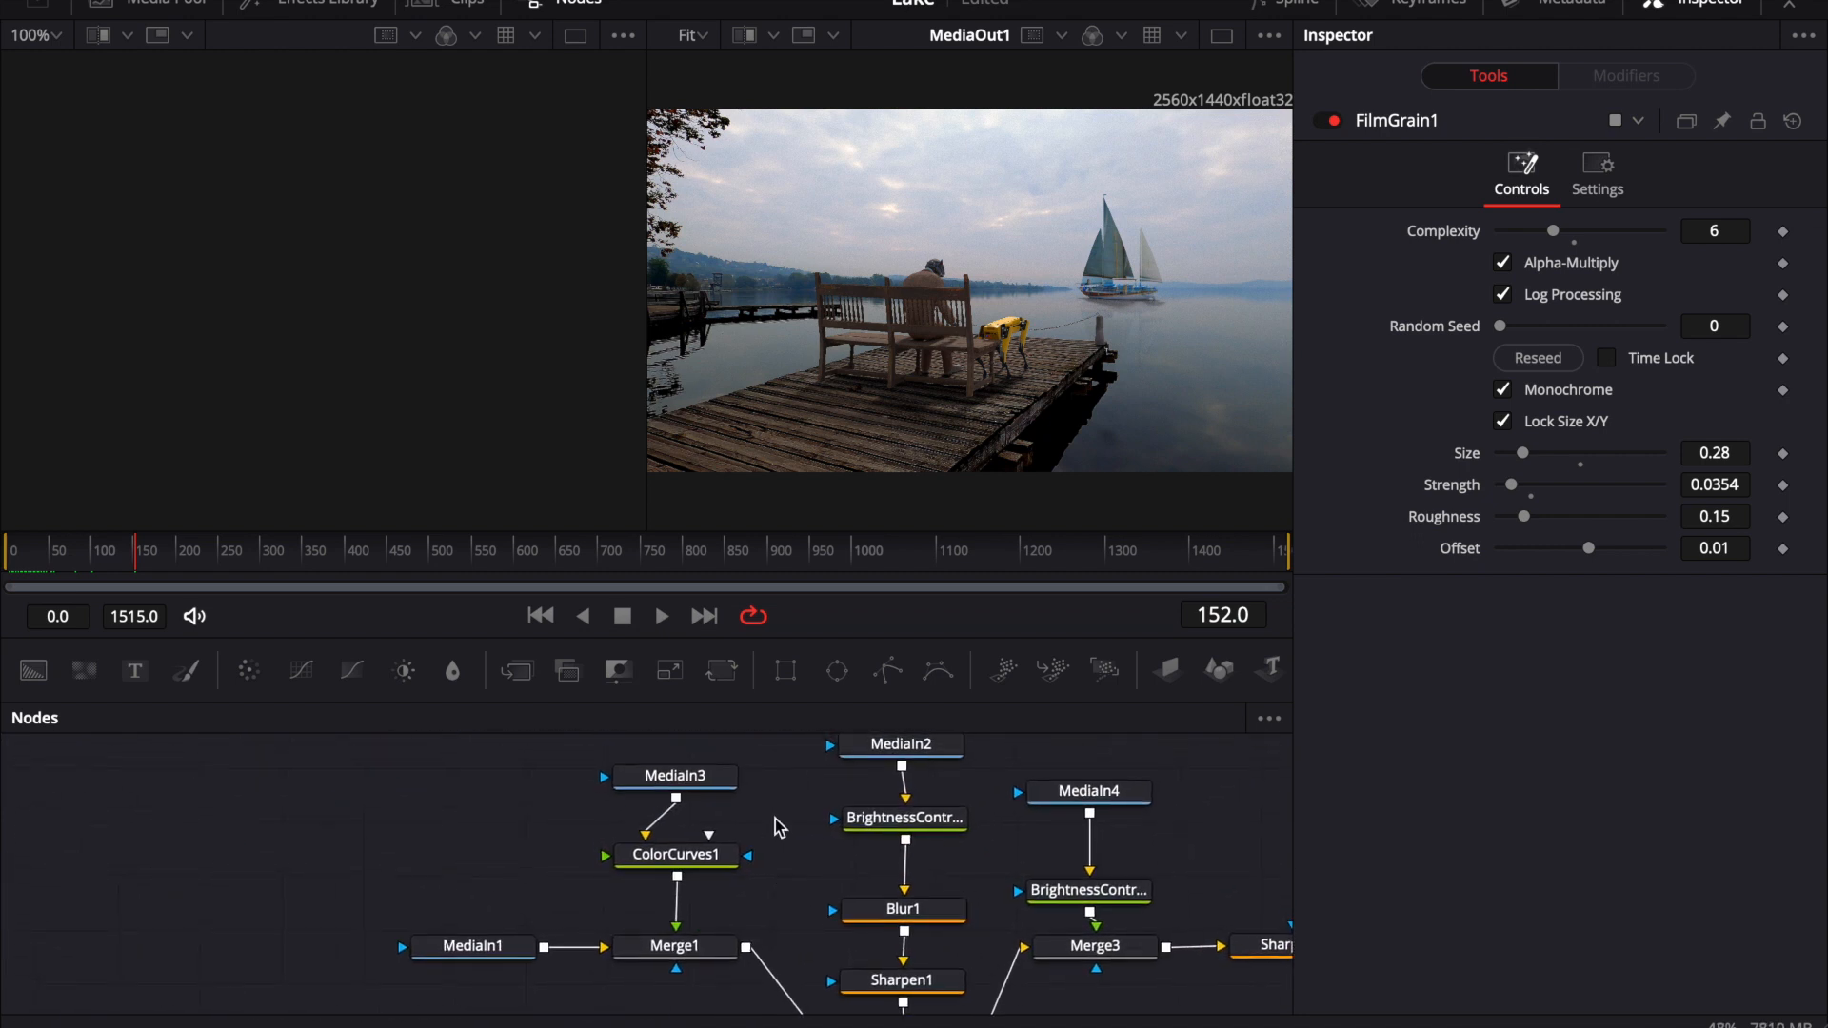
Step: Preview the source nodes MediaIn3, MediaIn2, MediaIn4 and MediaIn1 one after another
{"action": "left_click", "coordinate": [678, 777]}
{"action": "key", "text": "1"}
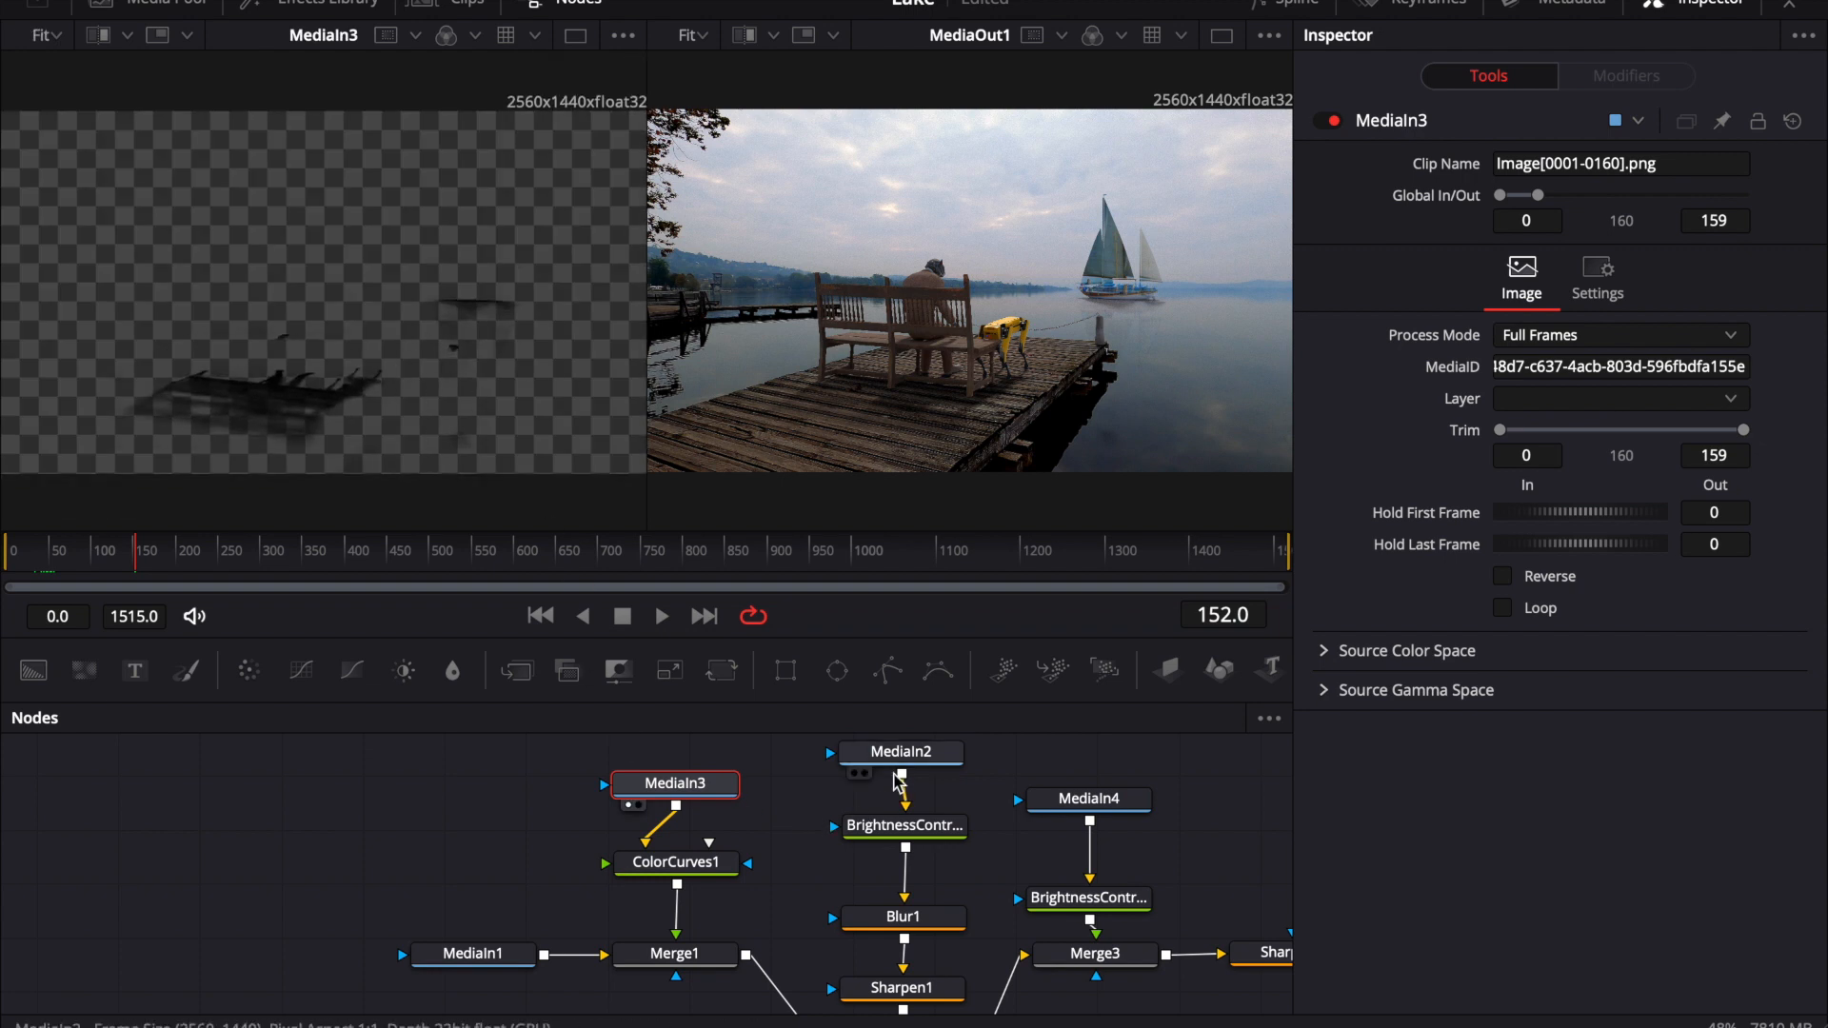
{"action": "left_click", "coordinate": [900, 751]}
{"action": "key", "text": "1"}
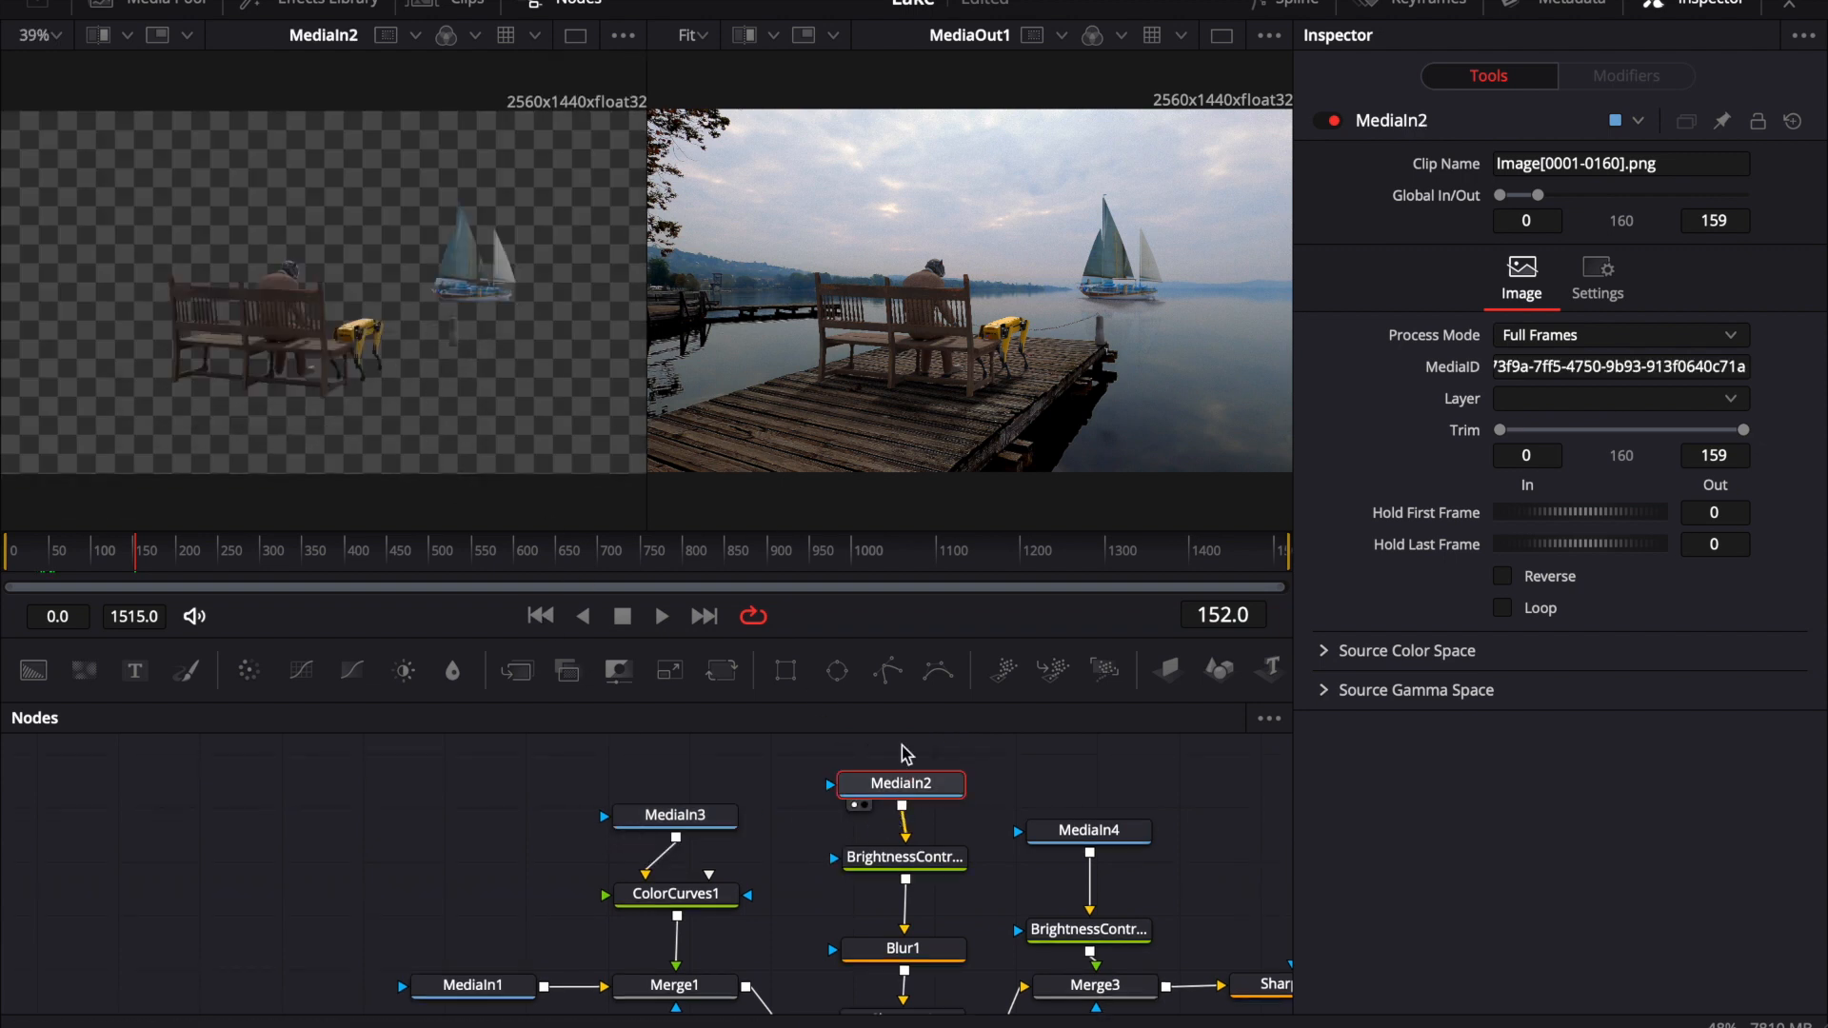
{"action": "left_click", "coordinate": [1073, 826]}
{"action": "key", "text": "1"}
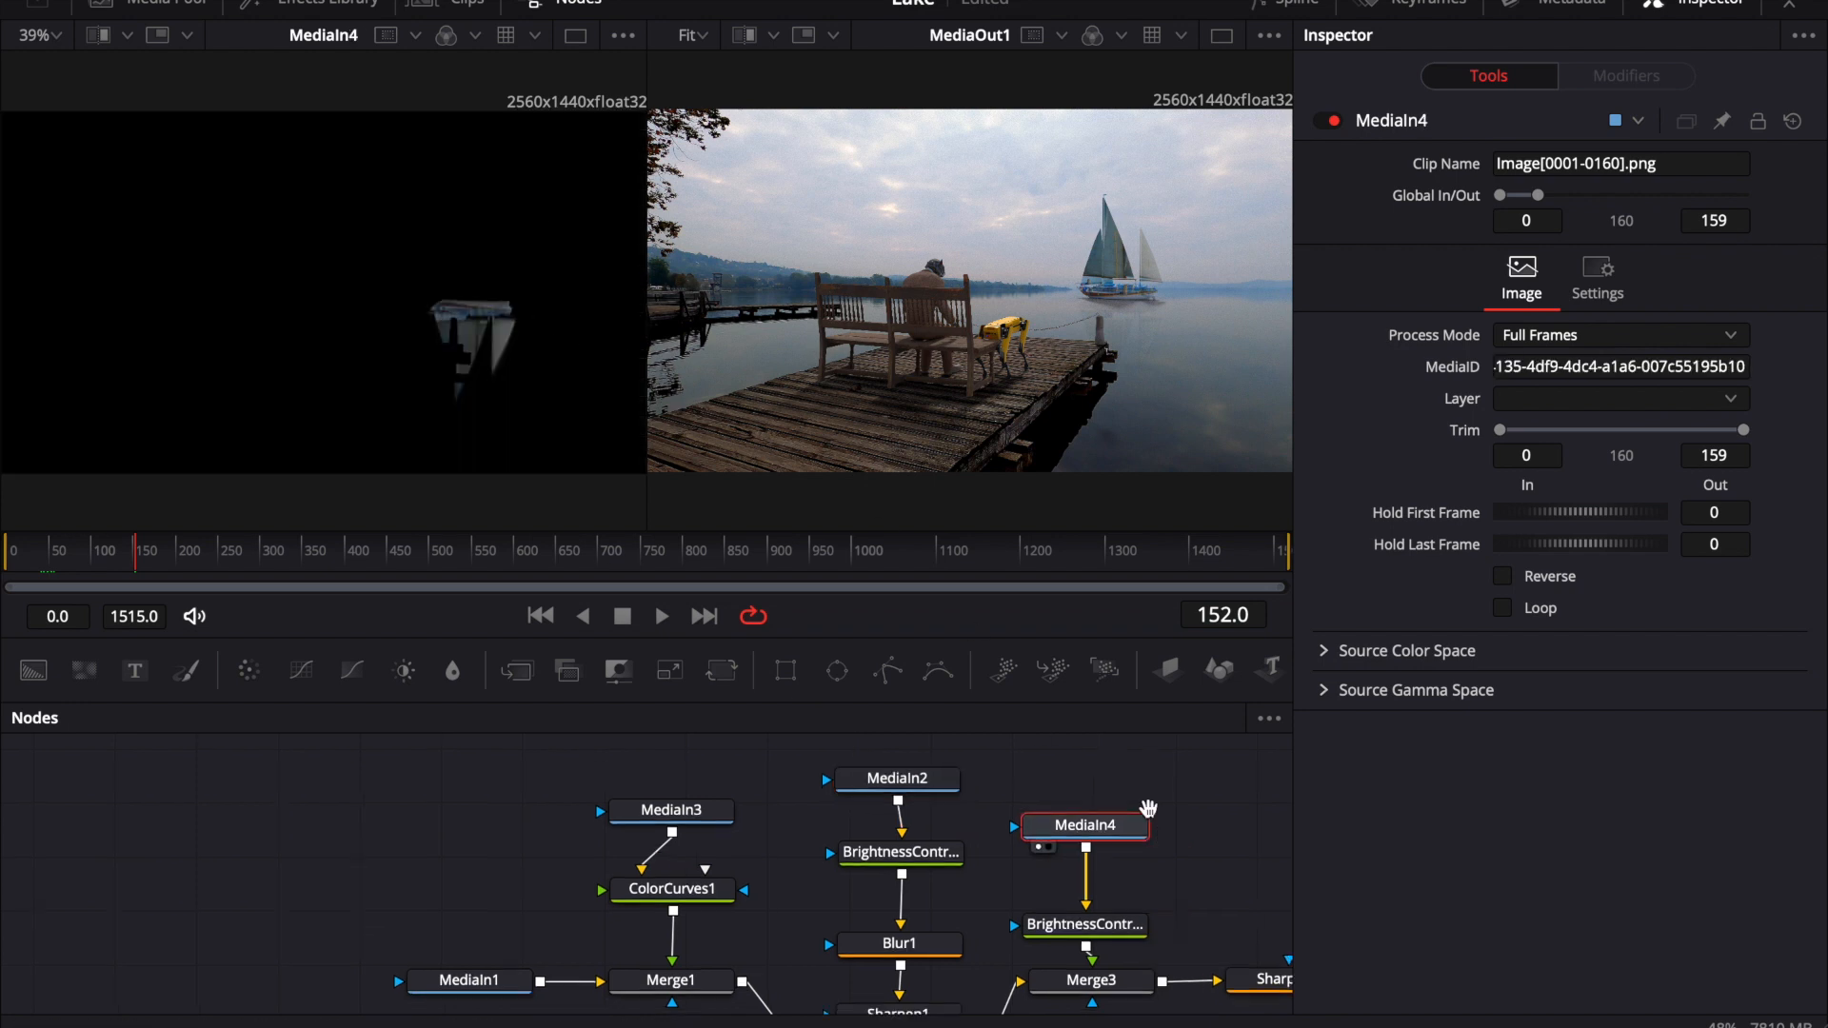
{"action": "middle_click_drag", "start_coordinate": [1148, 808], "coordinate": [1130, 754]}
{"action": "left_click", "coordinate": [457, 924]}
{"action": "key", "text": "1"}
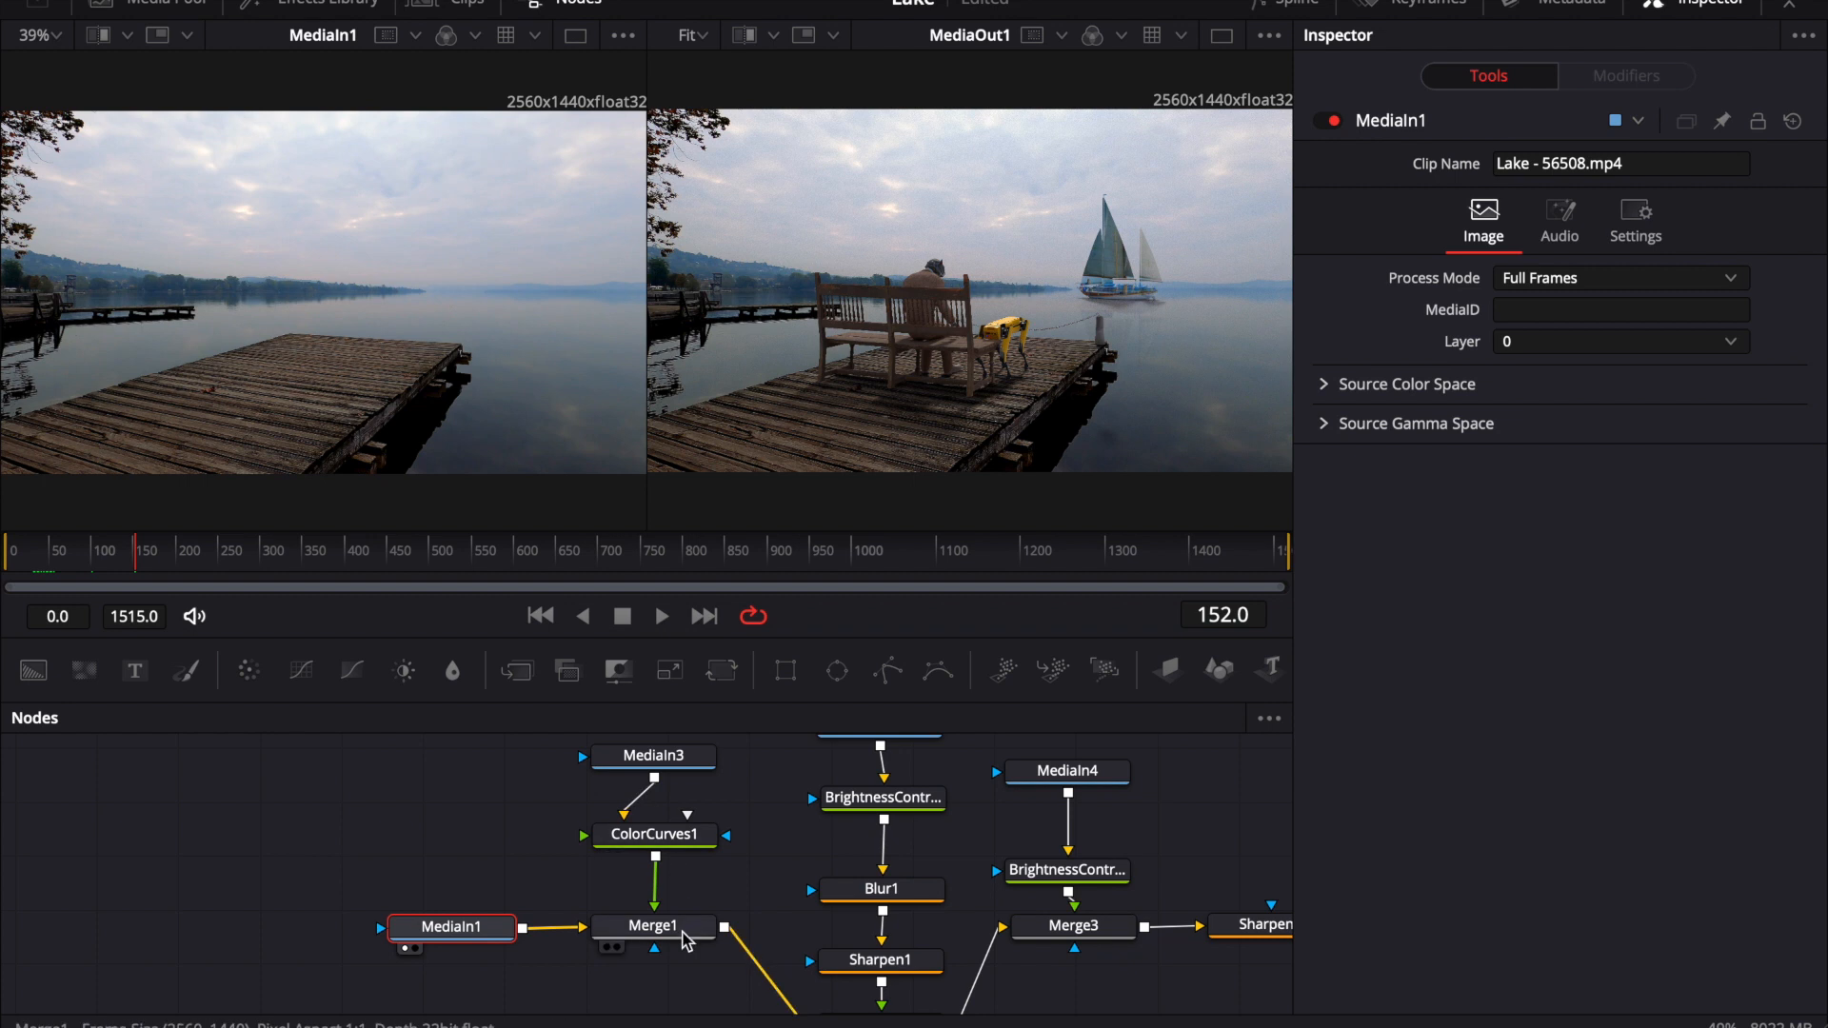
Step: Compare the output of Merge1 with the ColorCurves1 shadow node that feeds it
{"action": "left_click", "coordinate": [682, 935]}
{"action": "key", "text": "1"}
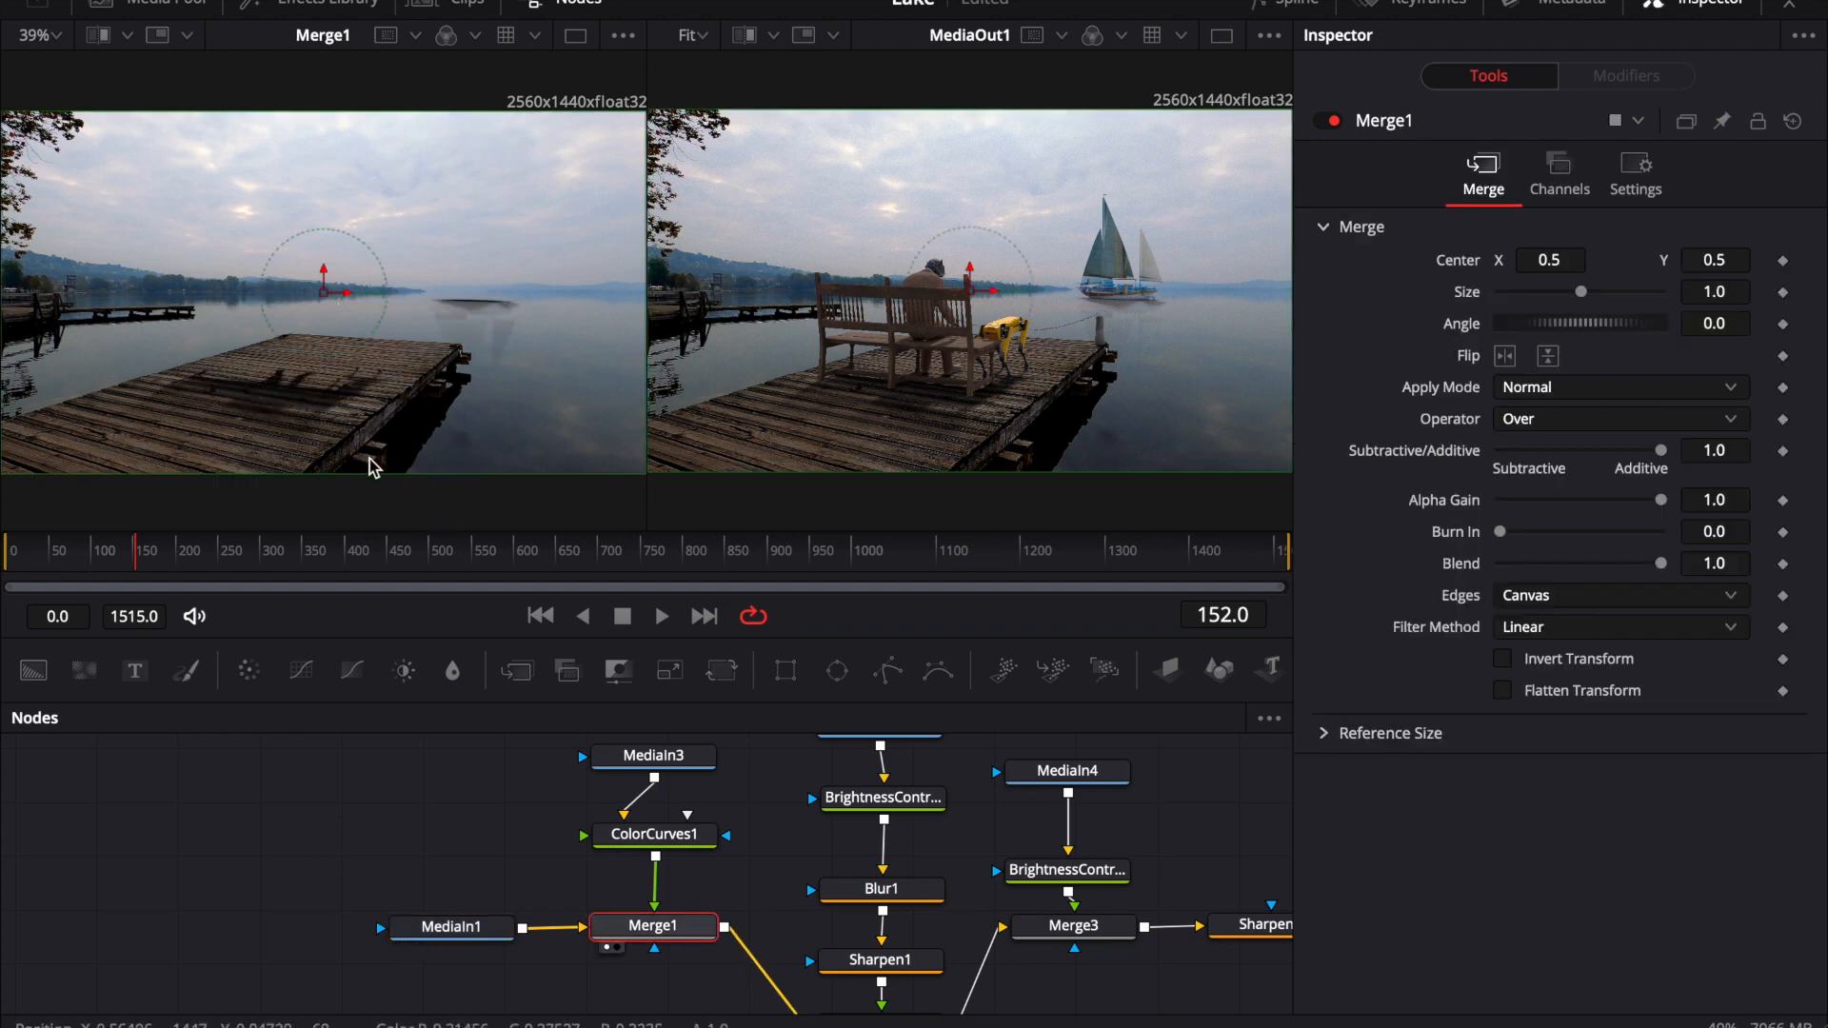
{"action": "middle_click_drag", "start_coordinate": [695, 847], "coordinate": [452, 875]}
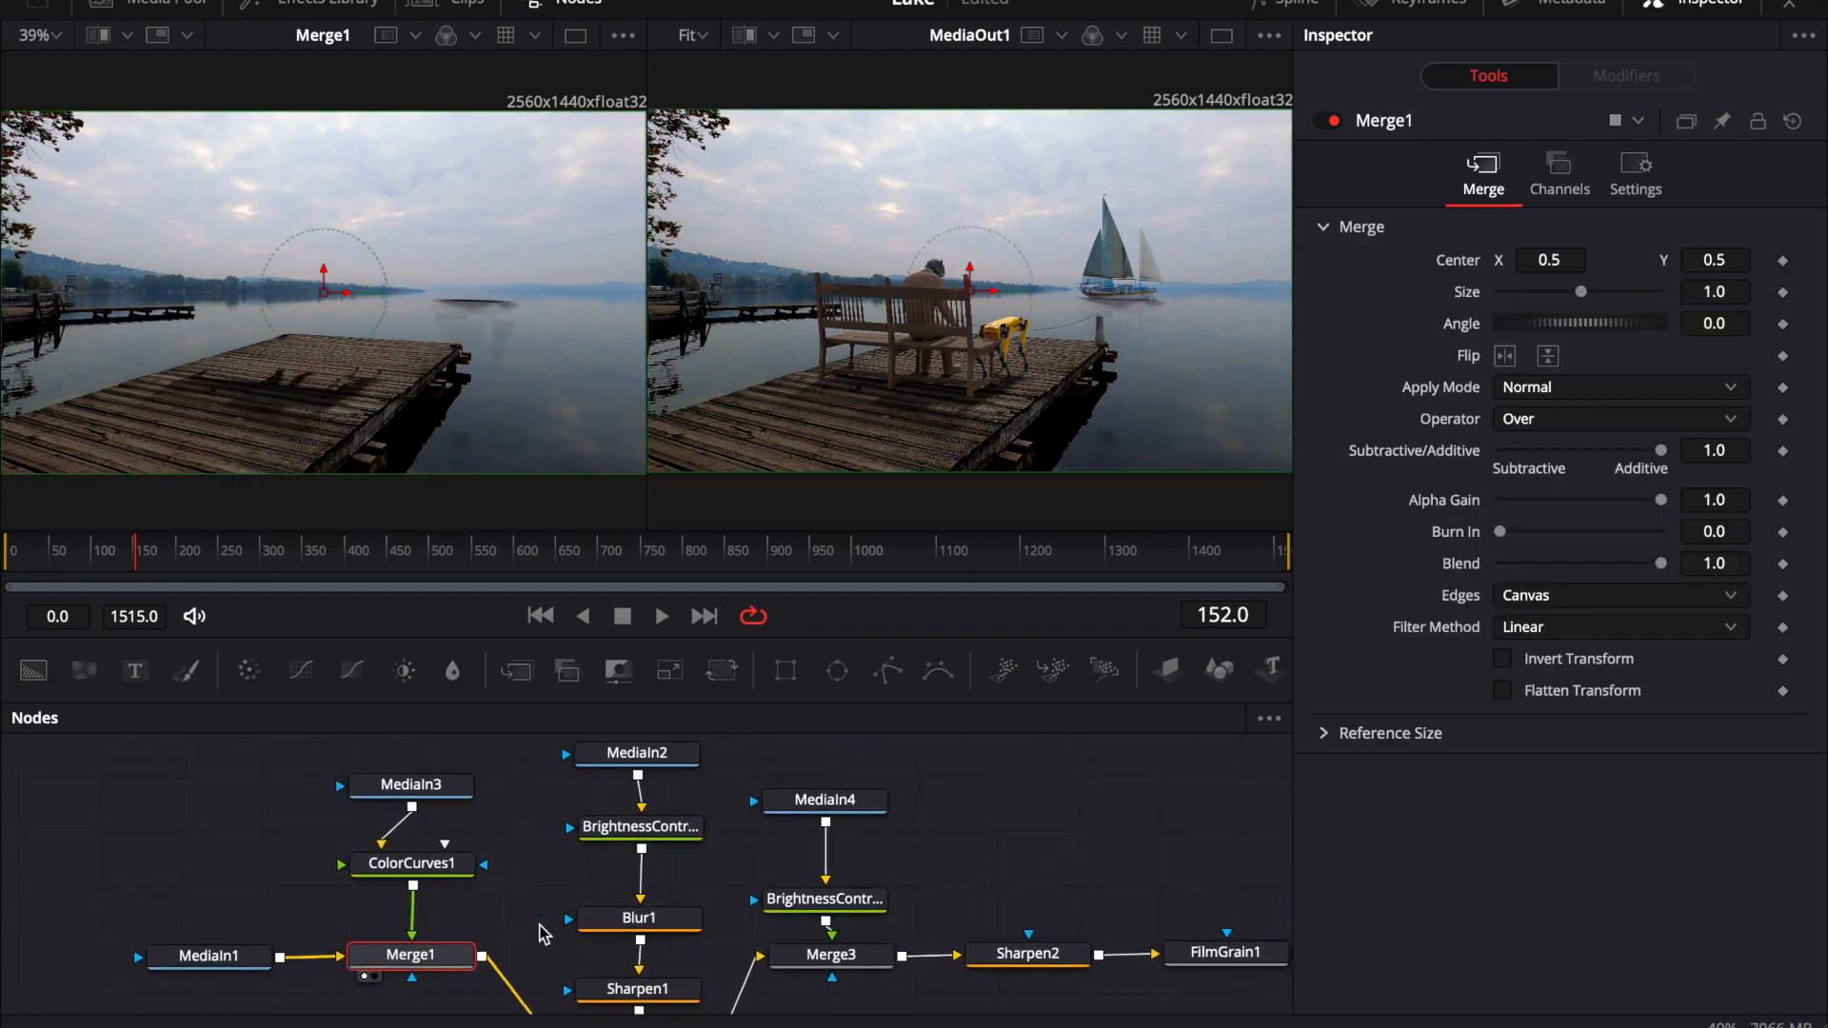
{"action": "left_click", "coordinate": [452, 878]}
{"action": "key", "text": "1"}
{"action": "left_click", "coordinate": [433, 954]}
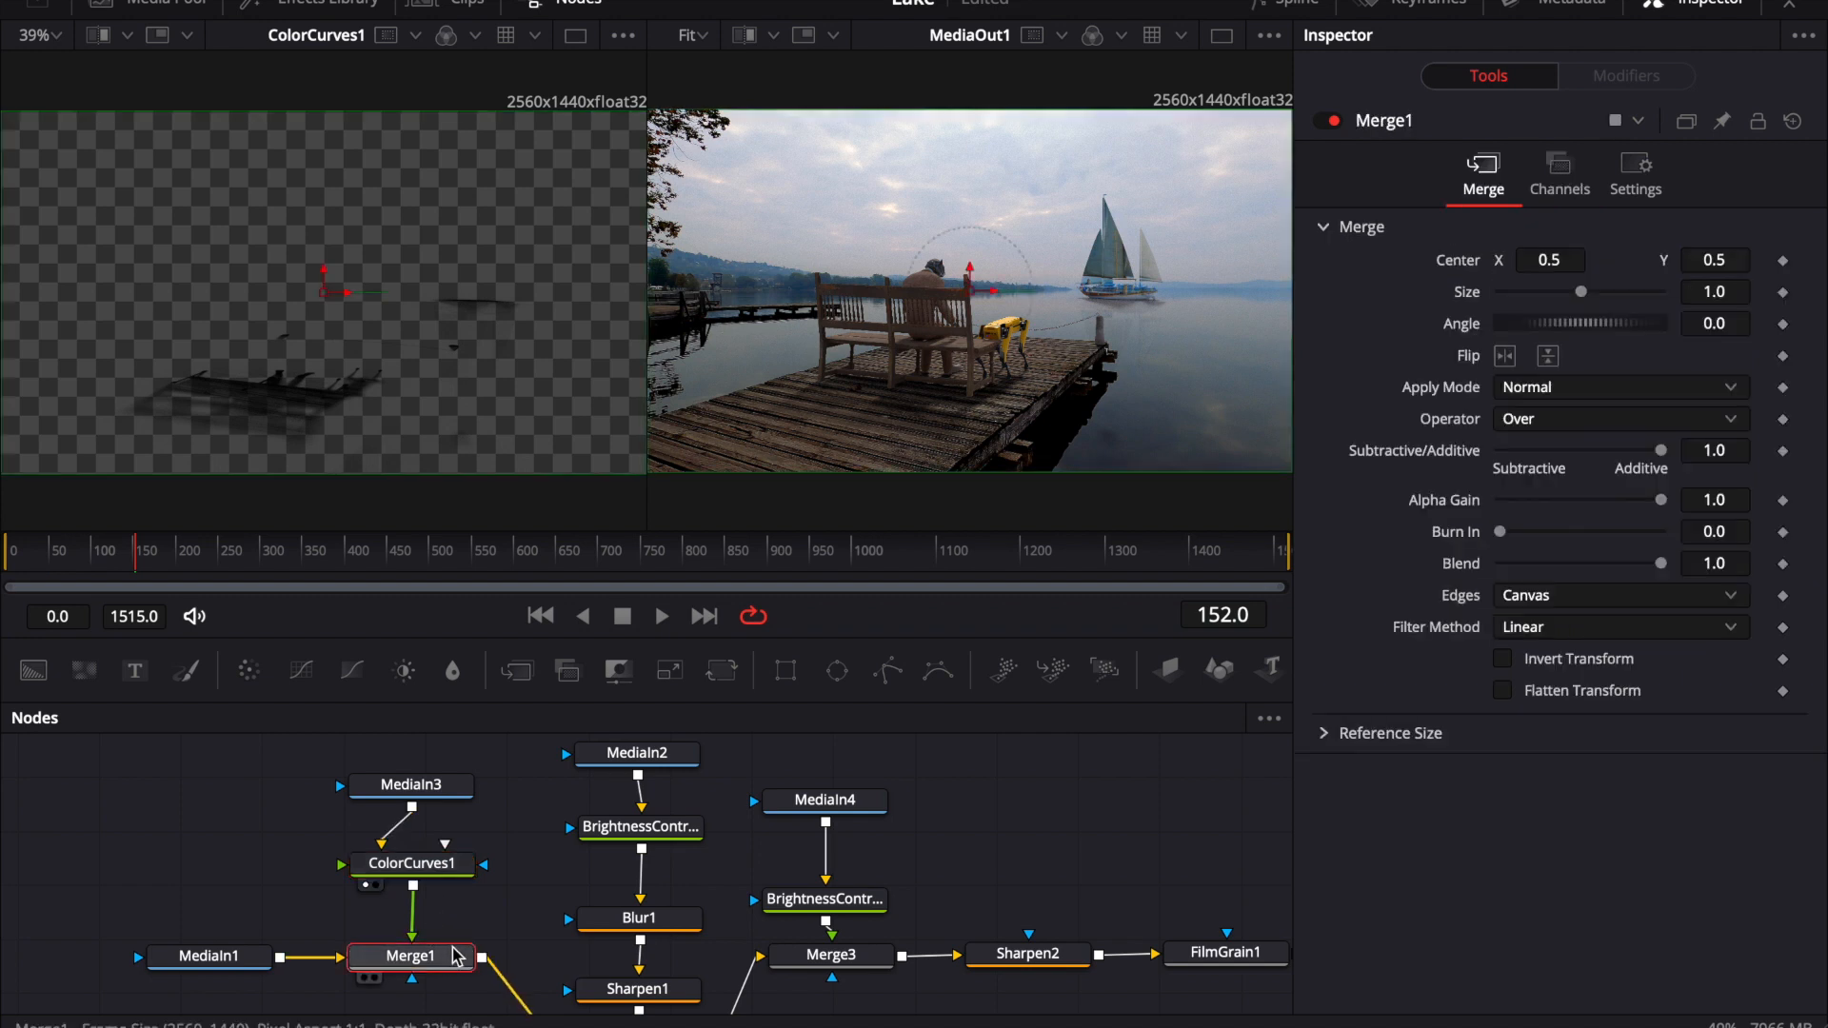
{"action": "key", "text": "1"}
Step: Preview the MediaIn2 branch through its brightness/contrast, Blur1 and Sharpen1 nodes to the Merge2 composite
{"action": "left_click", "coordinate": [678, 835]}
{"action": "key", "text": "1"}
{"action": "middle_click_drag", "start_coordinate": [701, 919], "coordinate": [690, 774]}
{"action": "left_click", "coordinate": [682, 861]}
{"action": "key", "text": "1"}
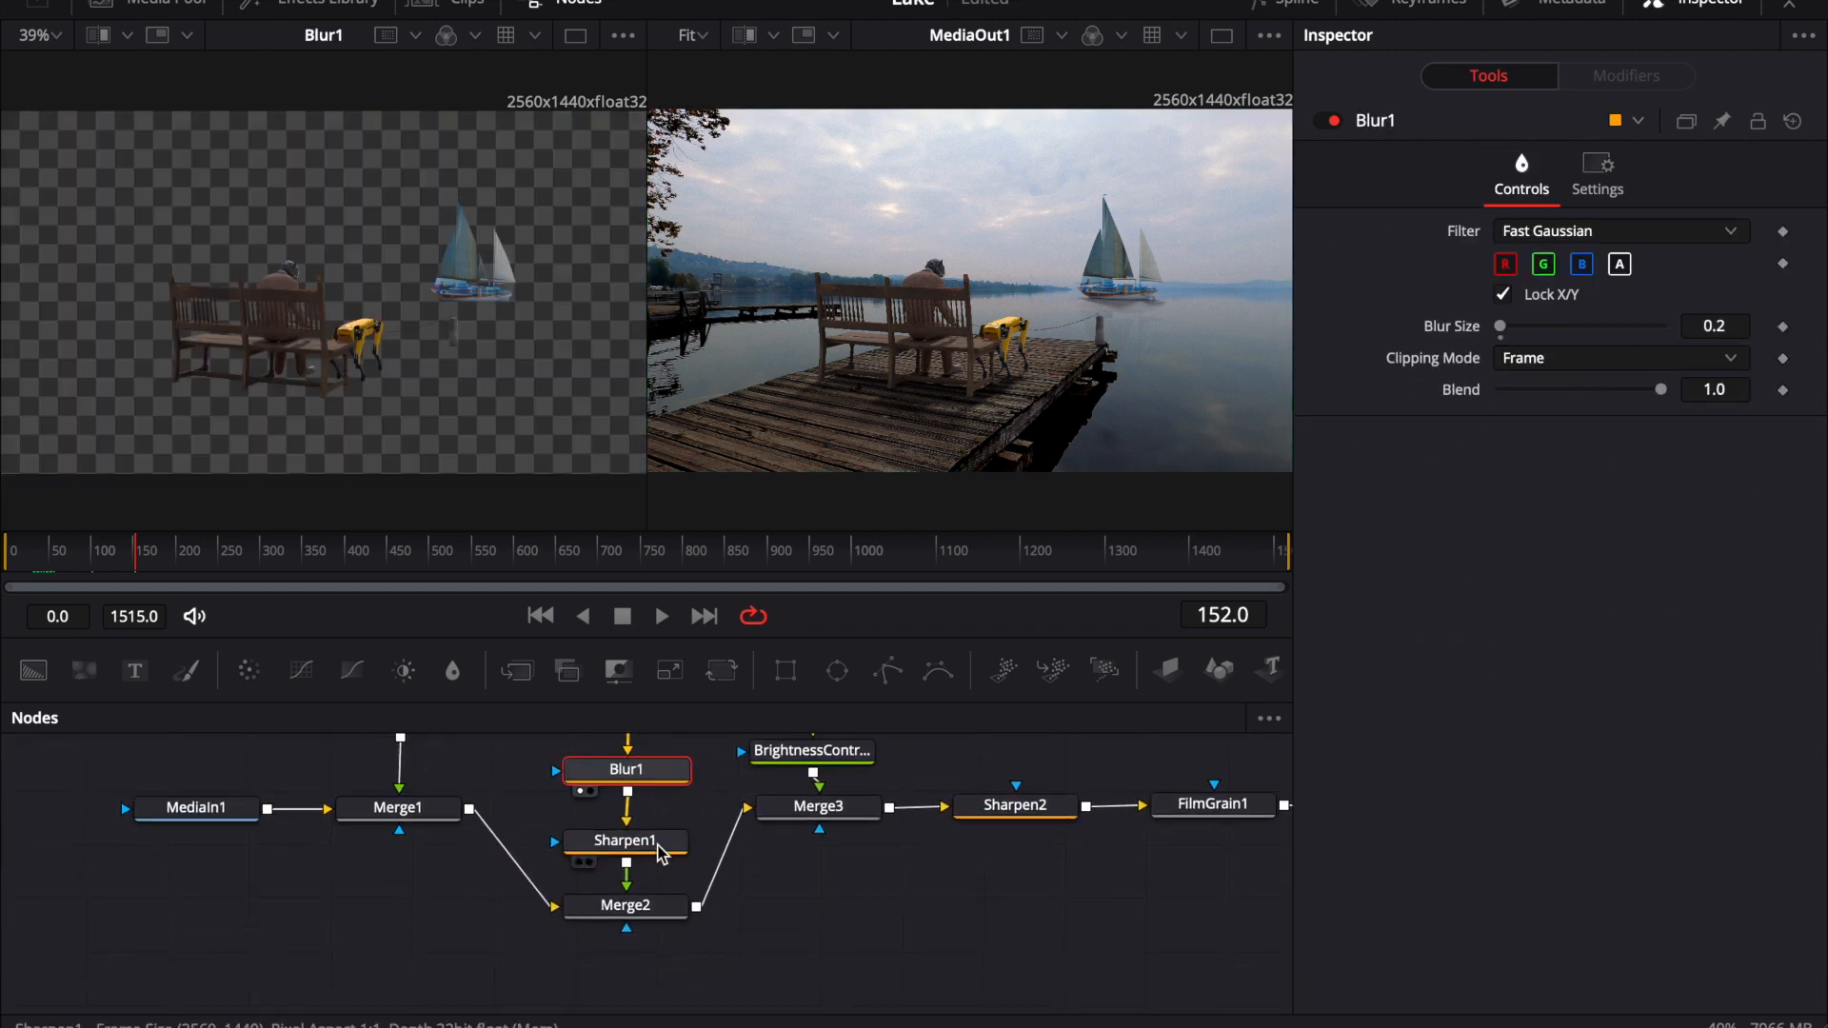
{"action": "left_click", "coordinate": [623, 841]}
{"action": "left_click", "coordinate": [625, 906]}
{"action": "key", "text": "1"}
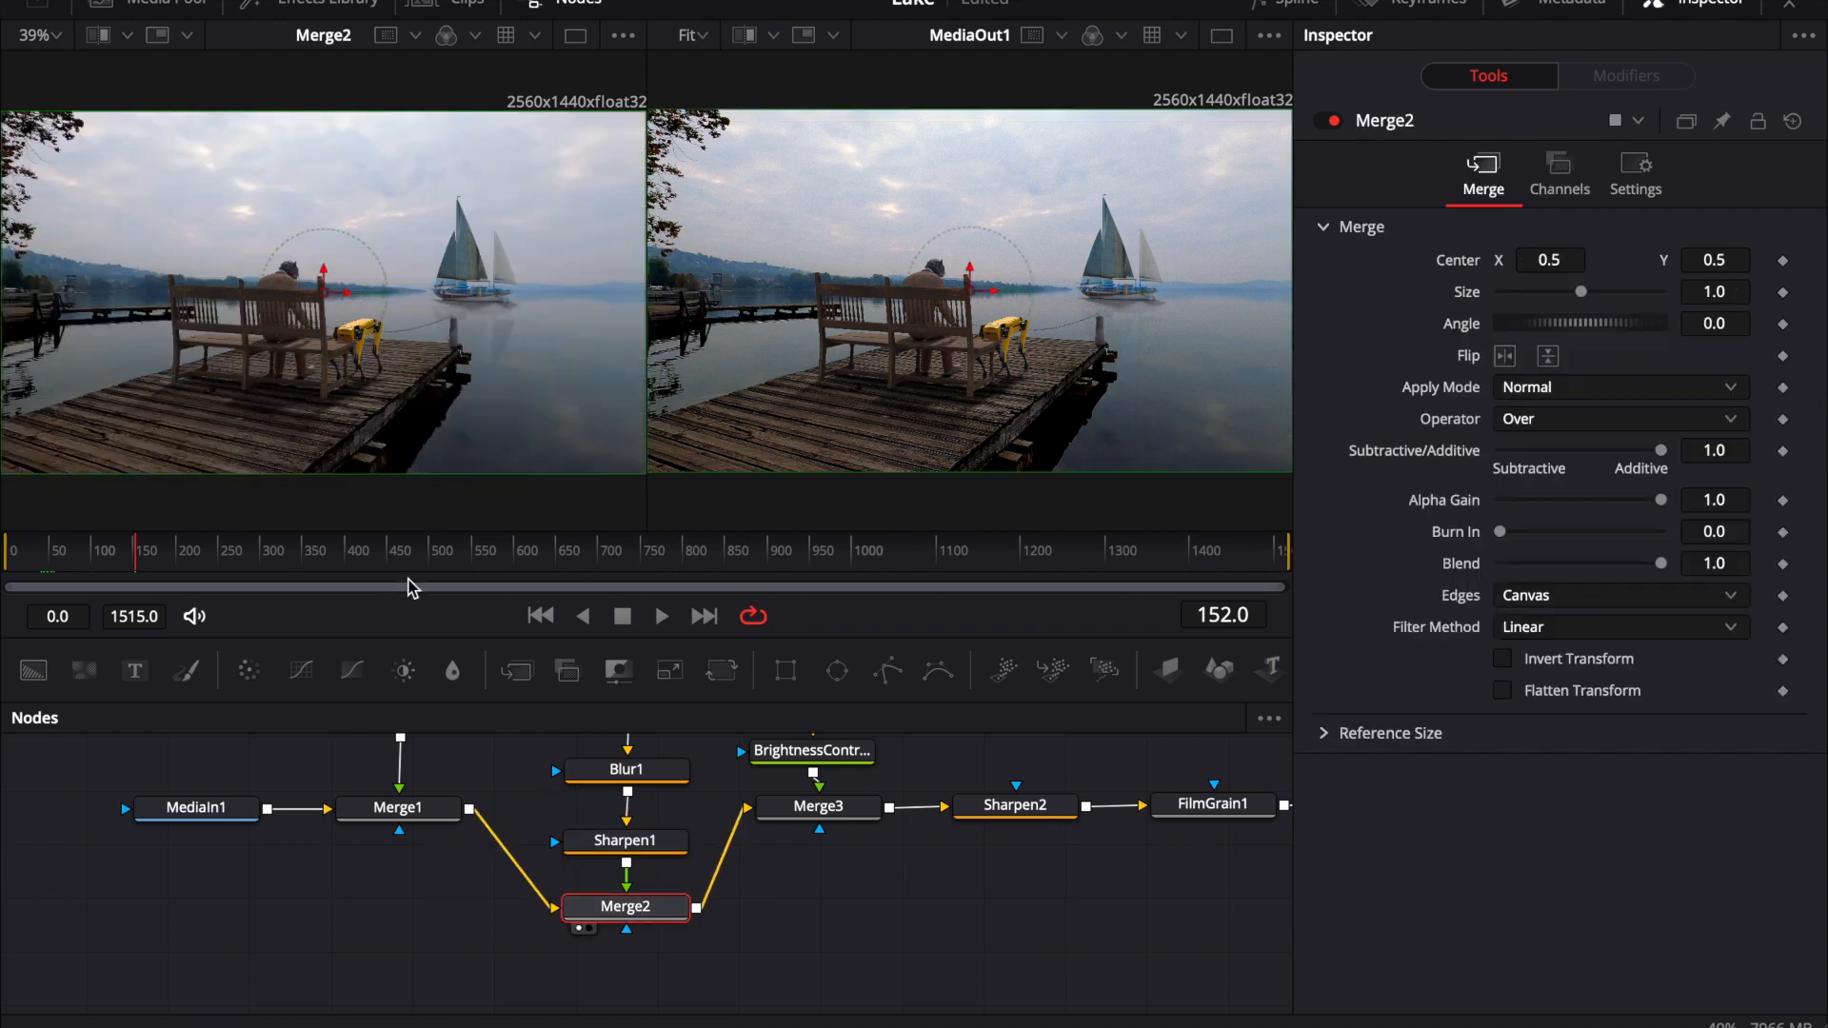
Step: Preview the reflection branch that runs from MediaIn4 through its brightness/contrast node
{"action": "middle_click_drag", "start_coordinate": [710, 801], "coordinate": [525, 905]}
{"action": "left_click", "coordinate": [742, 828]}
{"action": "middle_click_drag", "start_coordinate": [743, 828], "coordinate": [665, 791]}
{"action": "left_click", "coordinate": [533, 820]}
{"action": "key", "text": "1"}
{"action": "left_click", "coordinate": [630, 834]}
{"action": "key", "text": "1"}
Step: Set the Brightness of the BrightnessContrast2 node to -0.2
{"action": "middle_click_drag", "start_coordinate": [733, 881], "coordinate": [653, 906]}
{"action": "left_click_drag", "start_coordinate": [576, 830], "coordinate": [579, 818]}
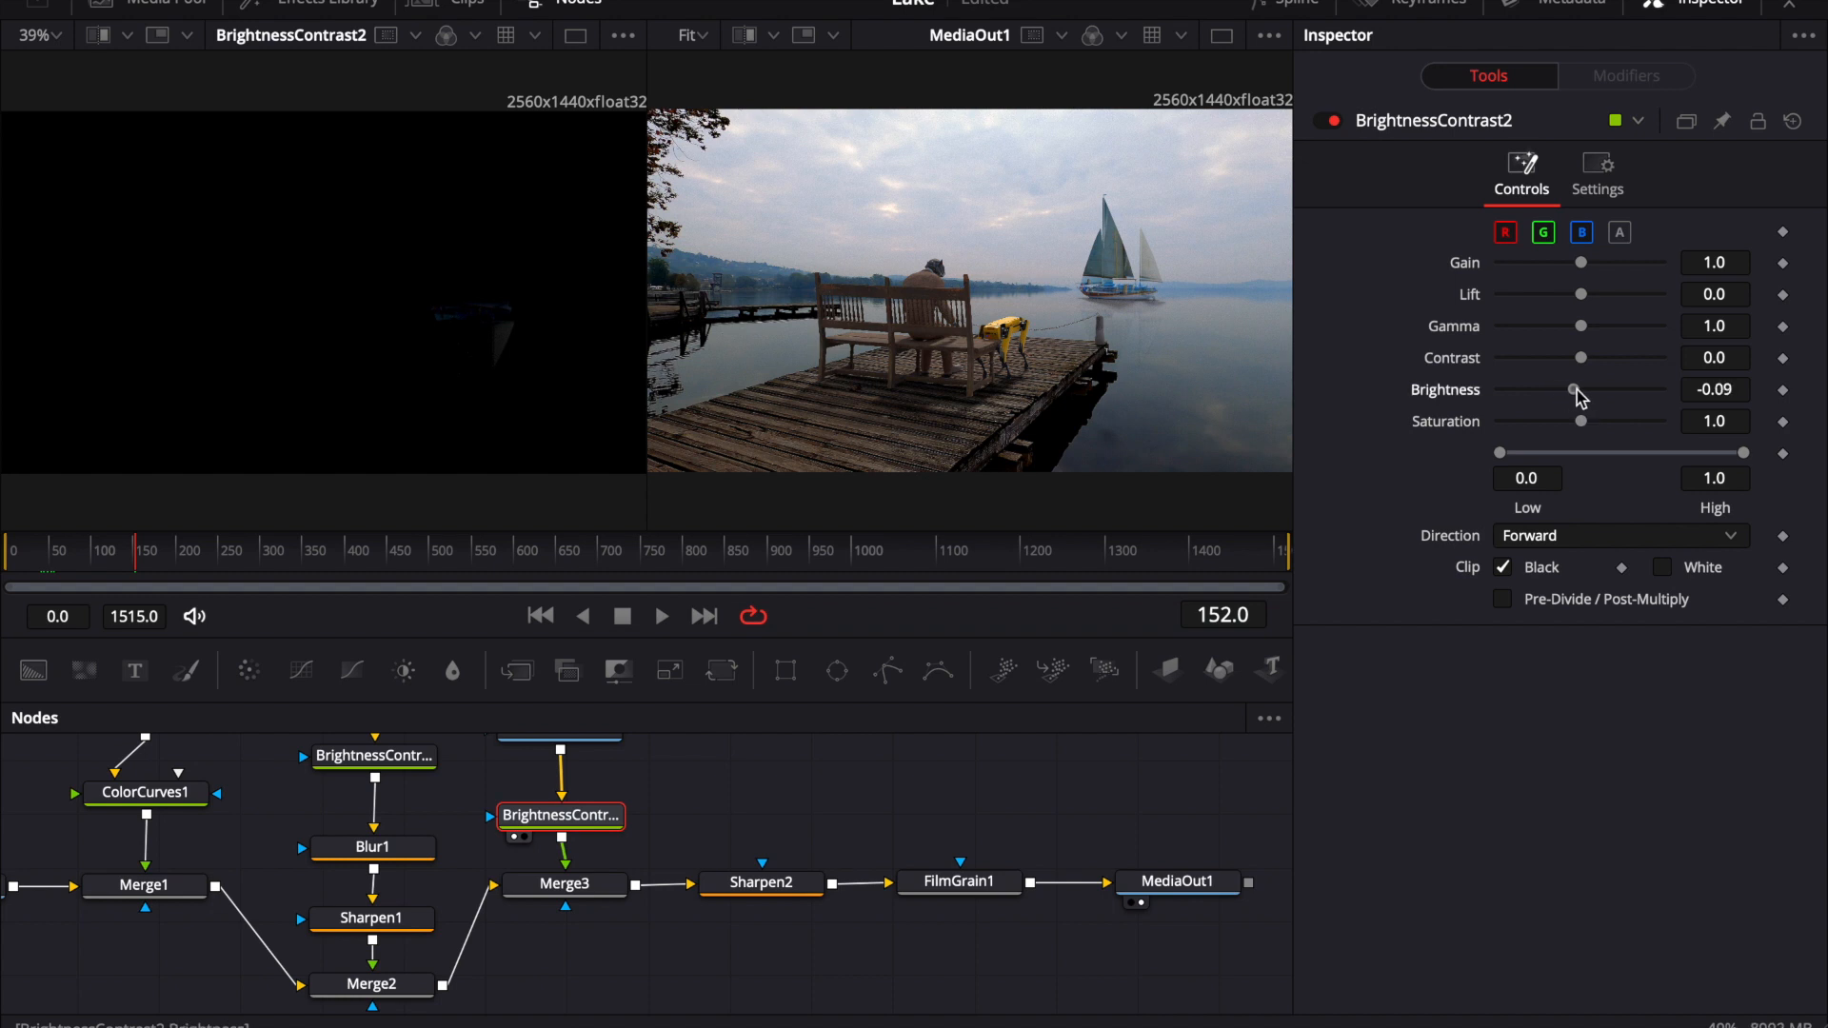
{"action": "left_click_drag", "start_coordinate": [1587, 393], "coordinate": [1567, 391]}
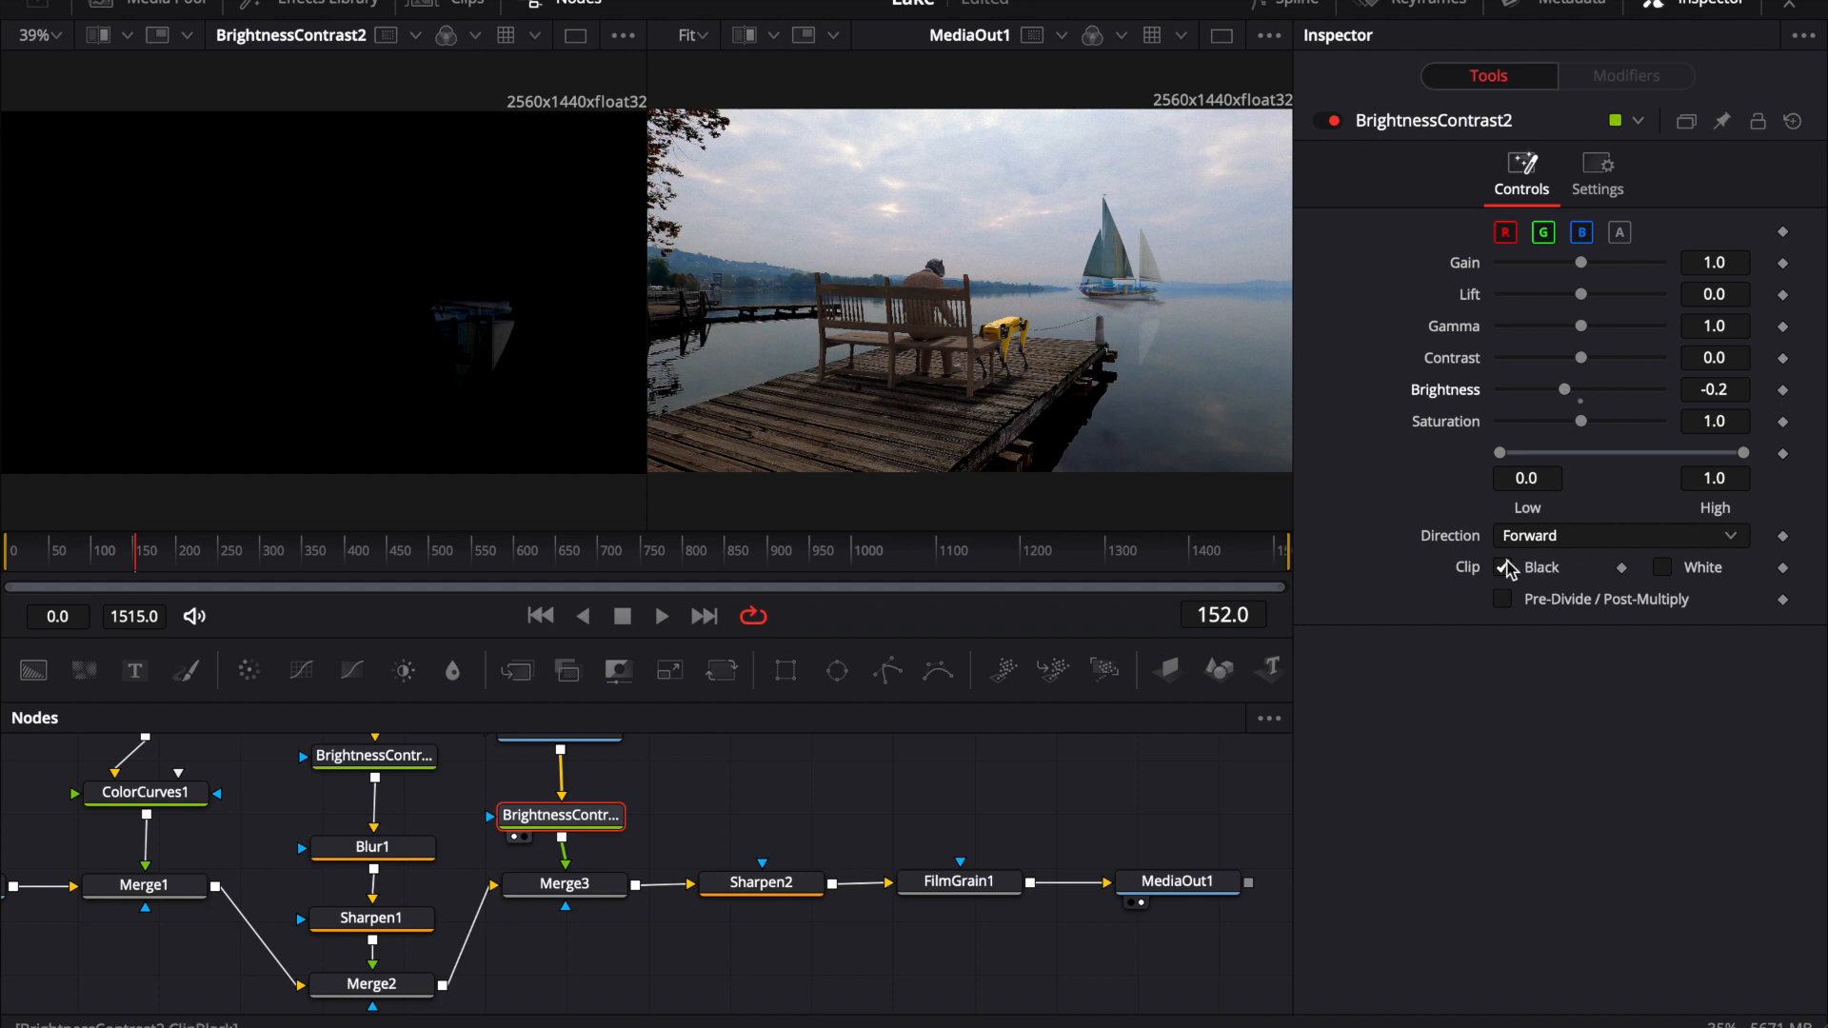
Step: Inspect the Merge3 blend settings and preview the outputs of Merge3 and Sharpen2
{"action": "middle_click_drag", "start_coordinate": [815, 849], "coordinate": [608, 834]}
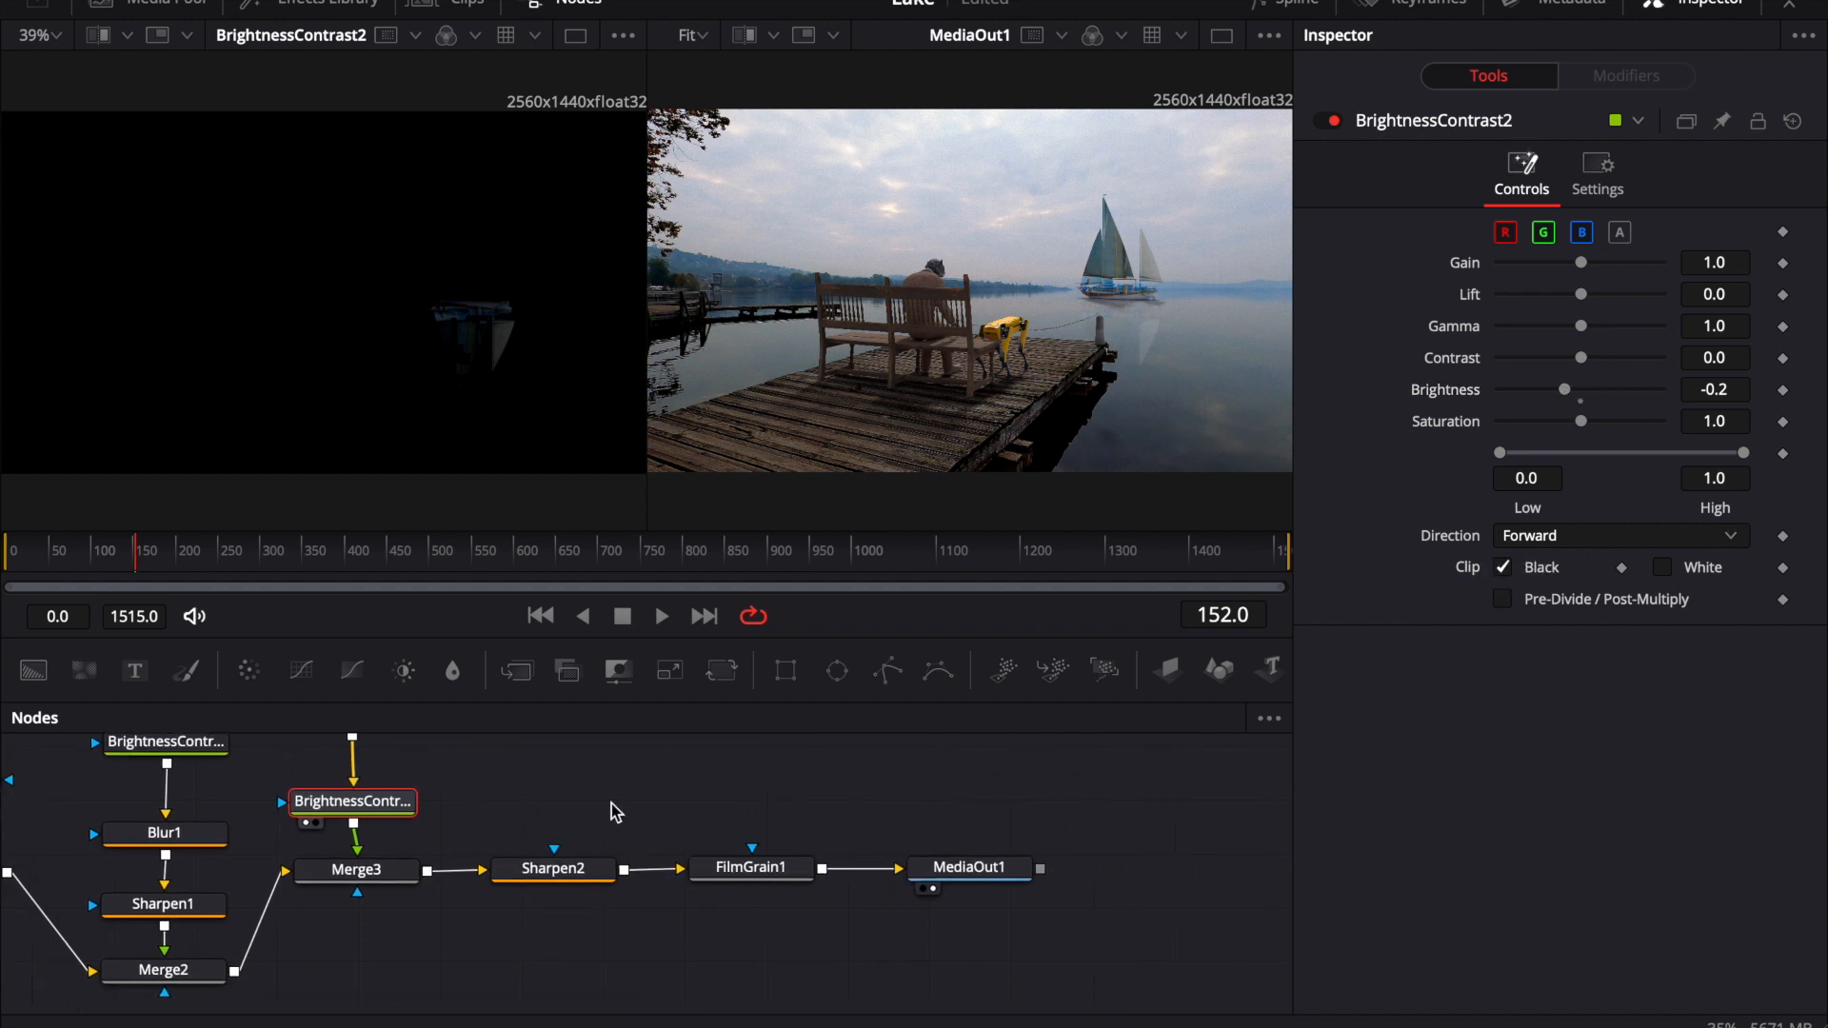
{"action": "left_click", "coordinate": [564, 877]}
{"action": "left_click", "coordinate": [342, 871]}
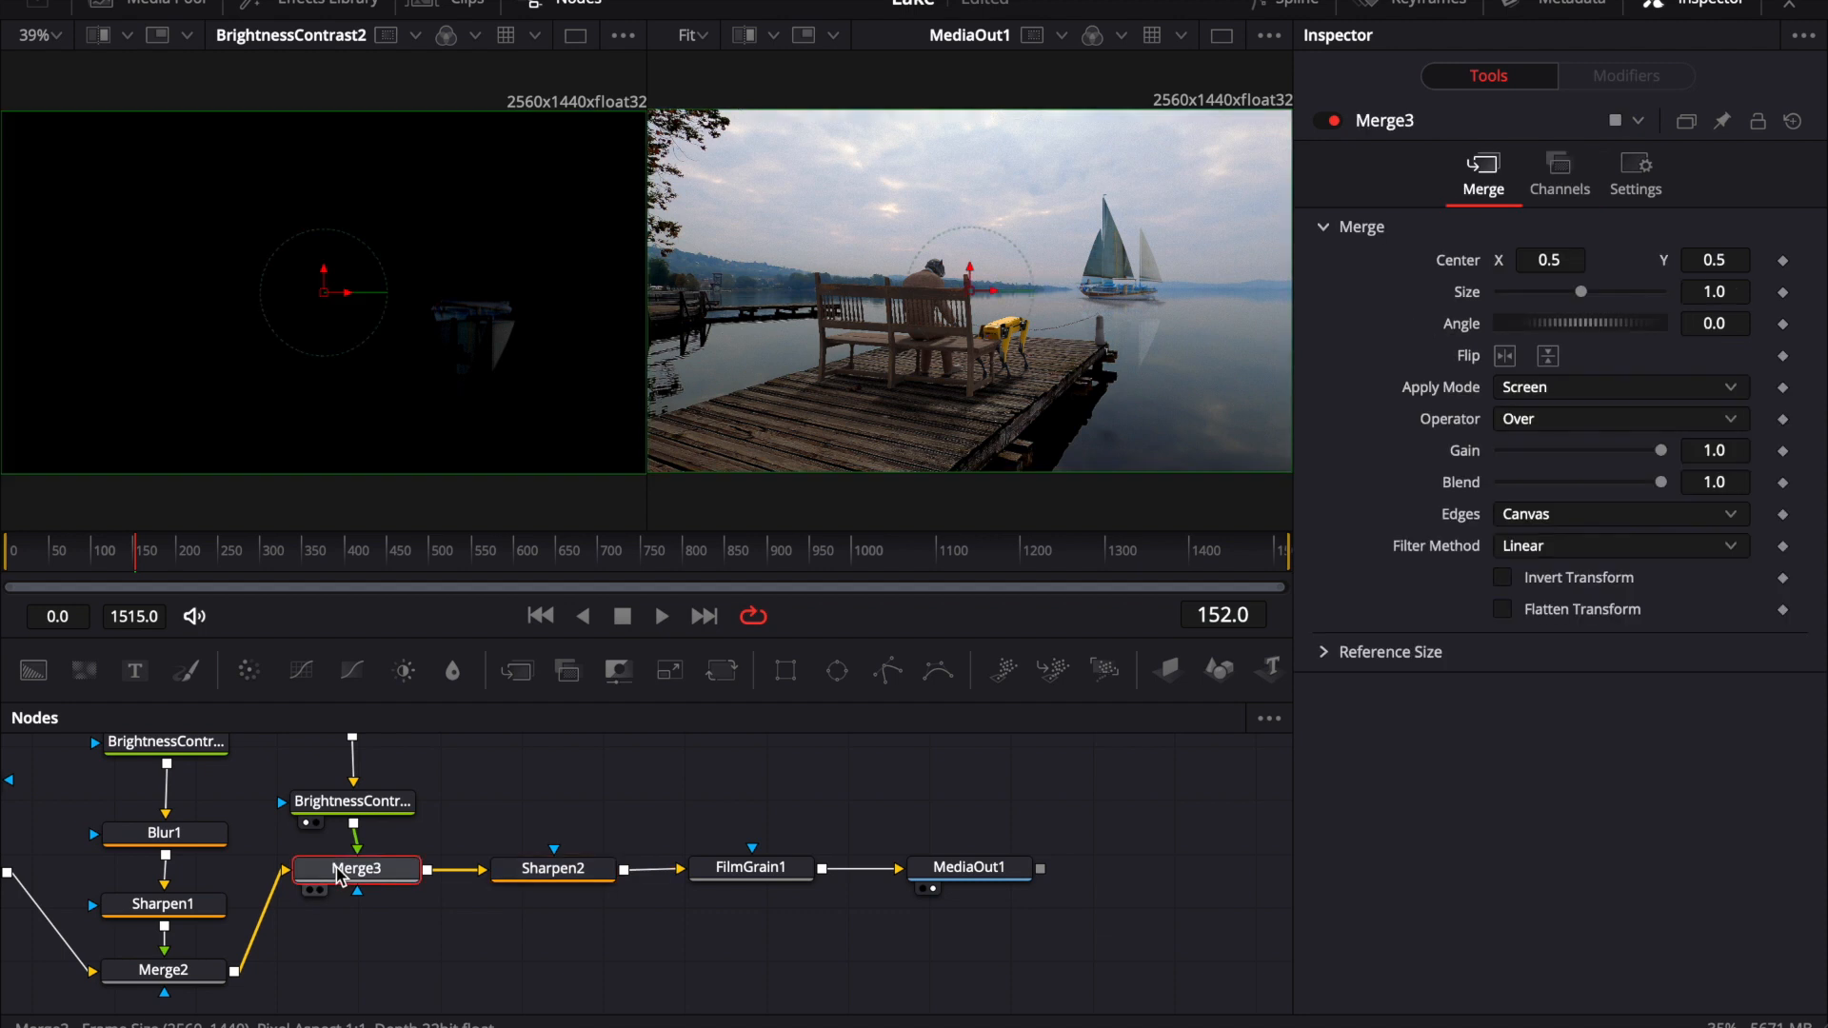
{"action": "key", "text": "1"}
{"action": "left_click", "coordinate": [591, 870]}
{"action": "key", "text": "1"}
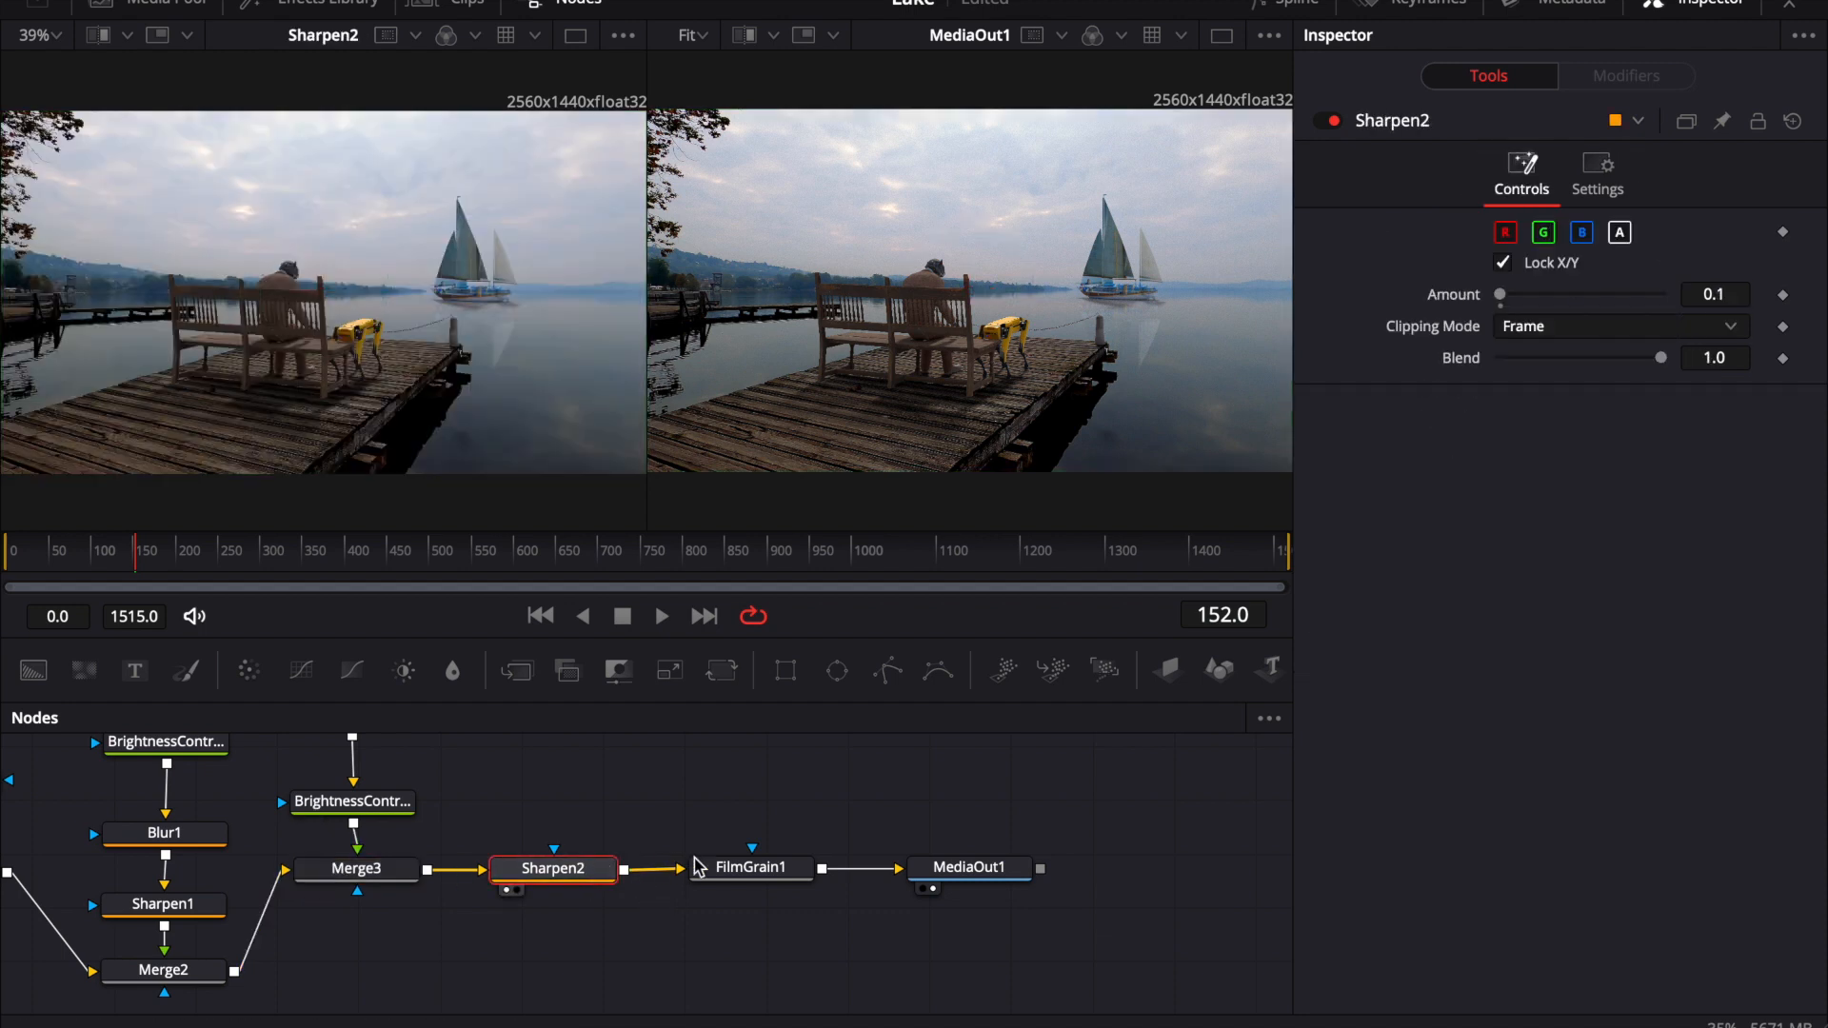
Step: Preview the FilmGrain1 output and inspect its grain around the bench at 200% and 400% magnification
{"action": "left_click", "coordinate": [759, 874]}
{"action": "key", "text": "1"}
{"action": "middle_click_drag", "start_coordinate": [318, 341], "coordinate": [403, 320]}
{"action": "left_click", "coordinate": [55, 36]}
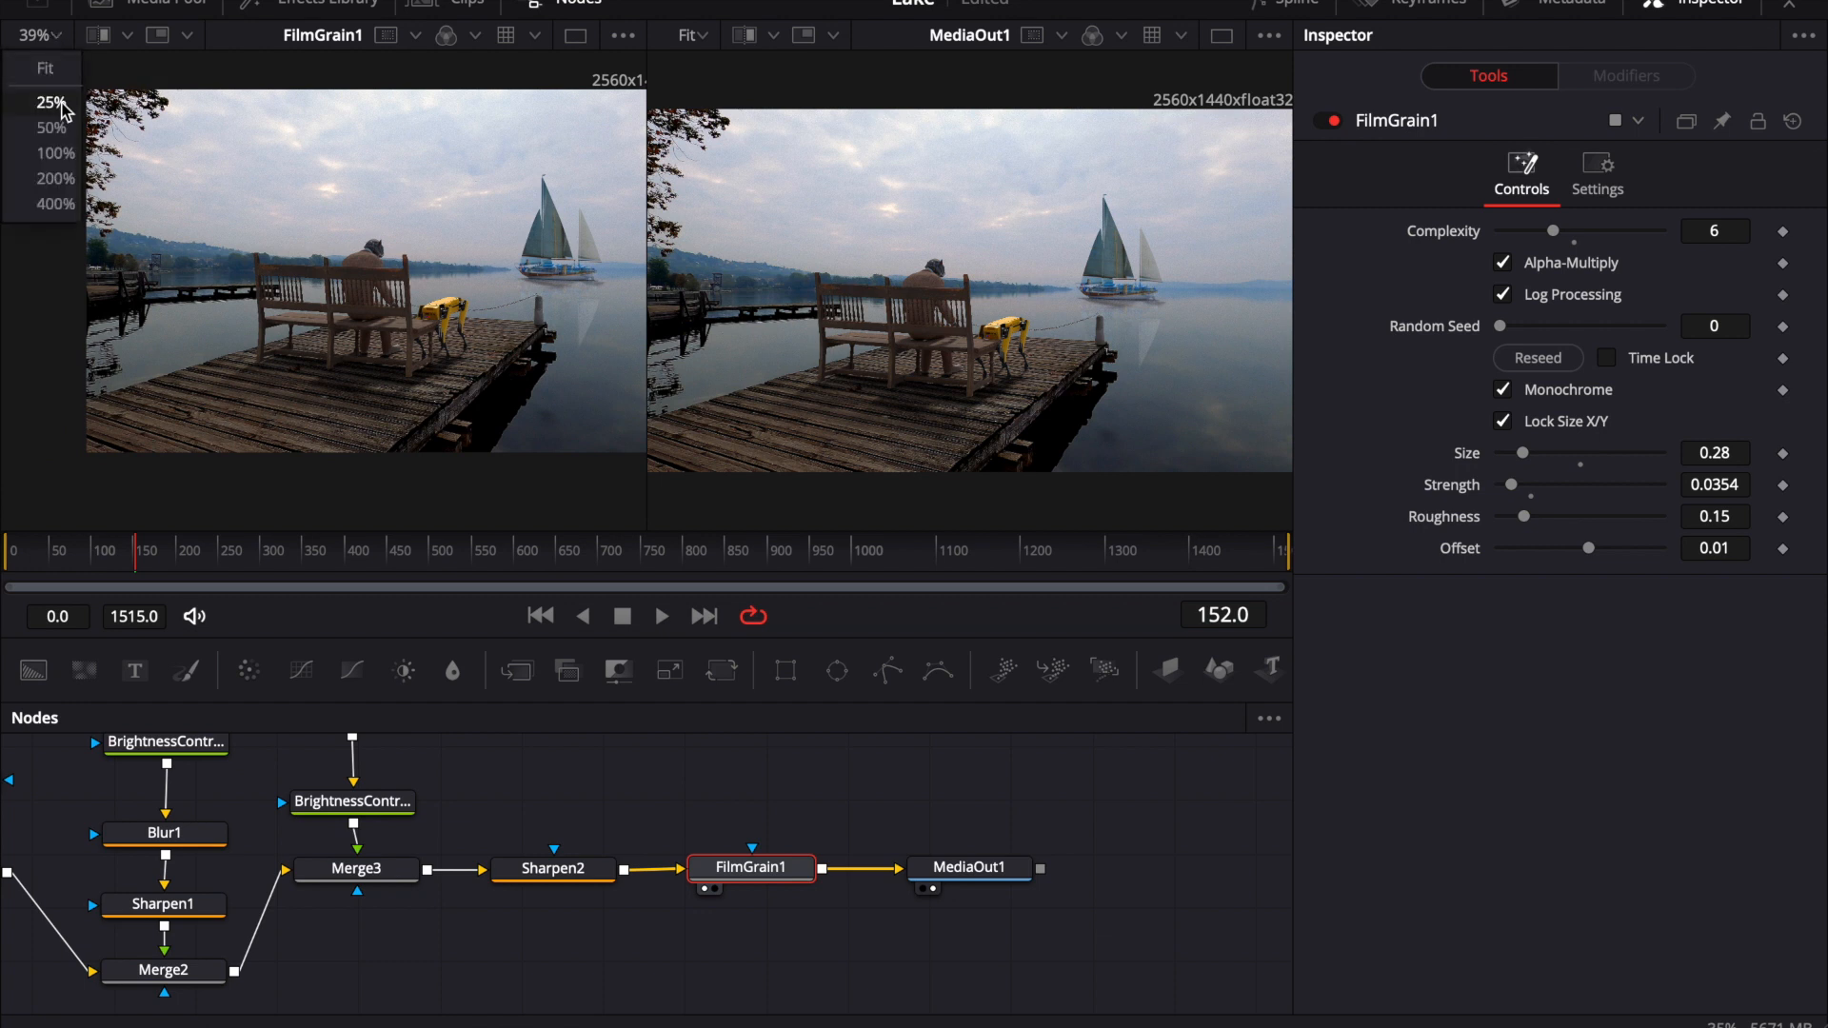
{"action": "left_click", "coordinate": [61, 181]}
{"action": "middle_click_drag", "start_coordinate": [289, 257], "coordinate": [437, 218]}
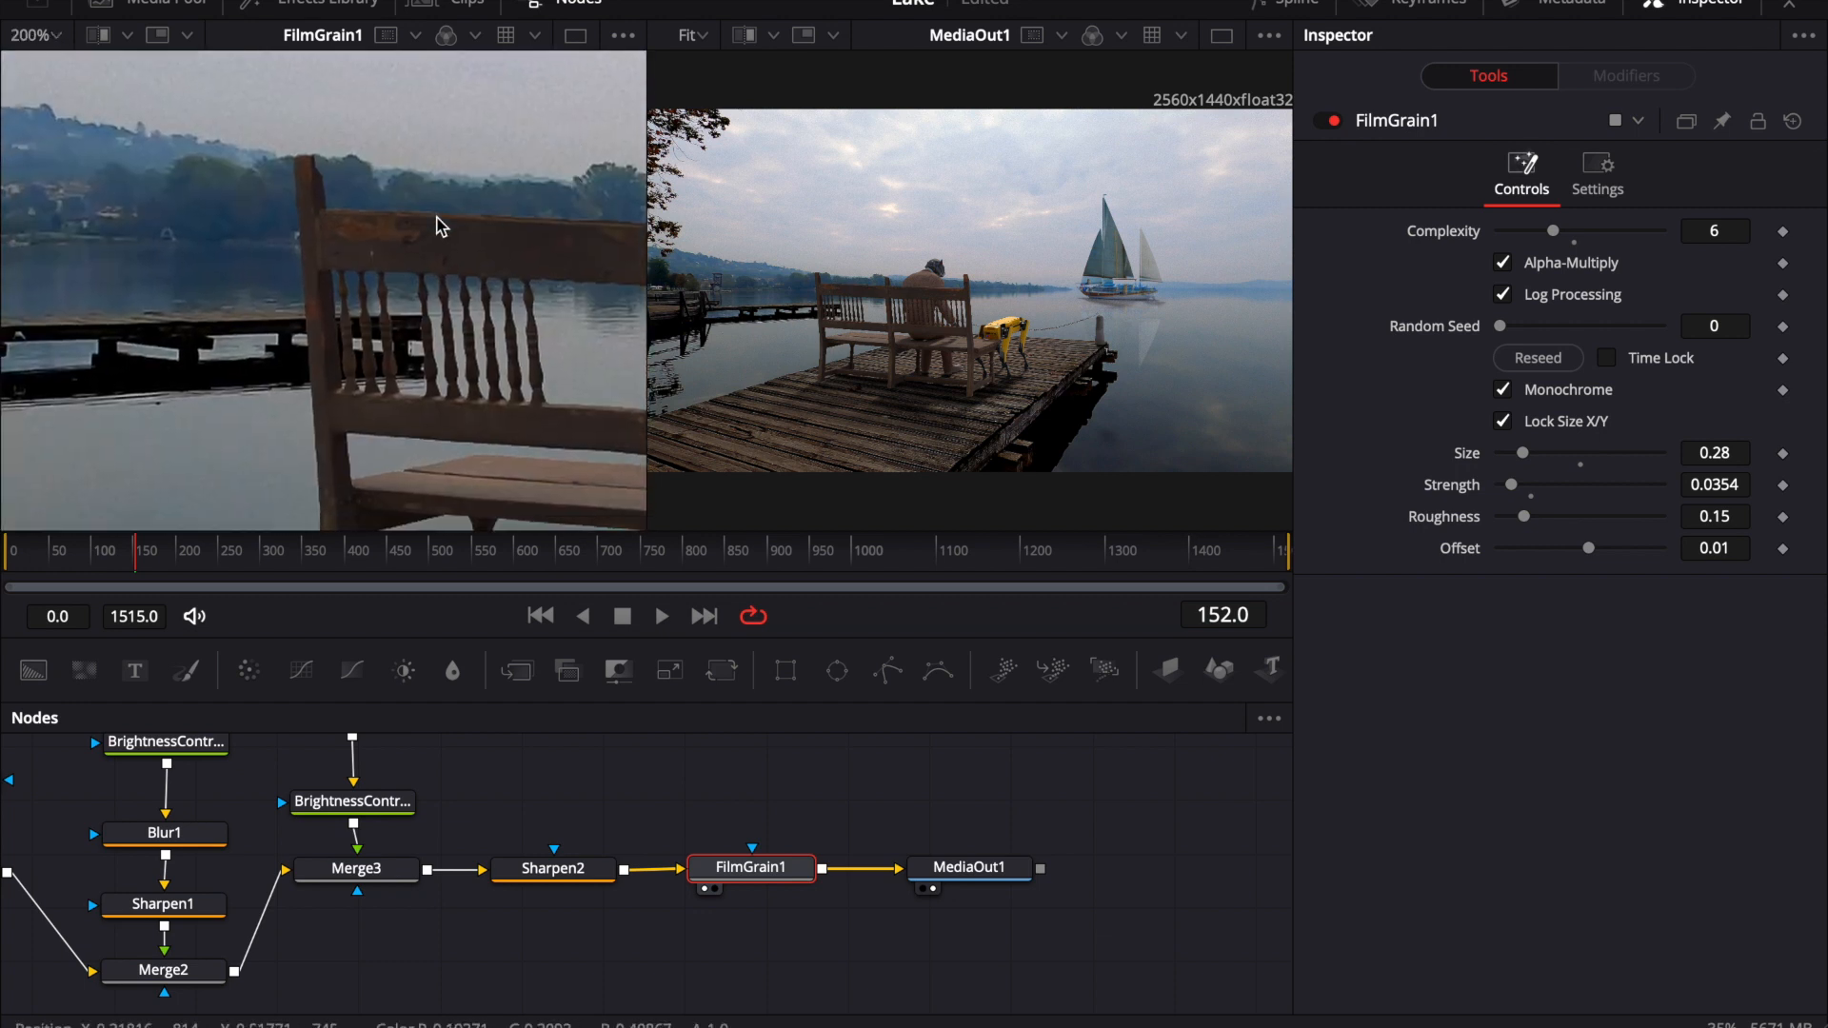
{"action": "left_click", "coordinate": [61, 38]}
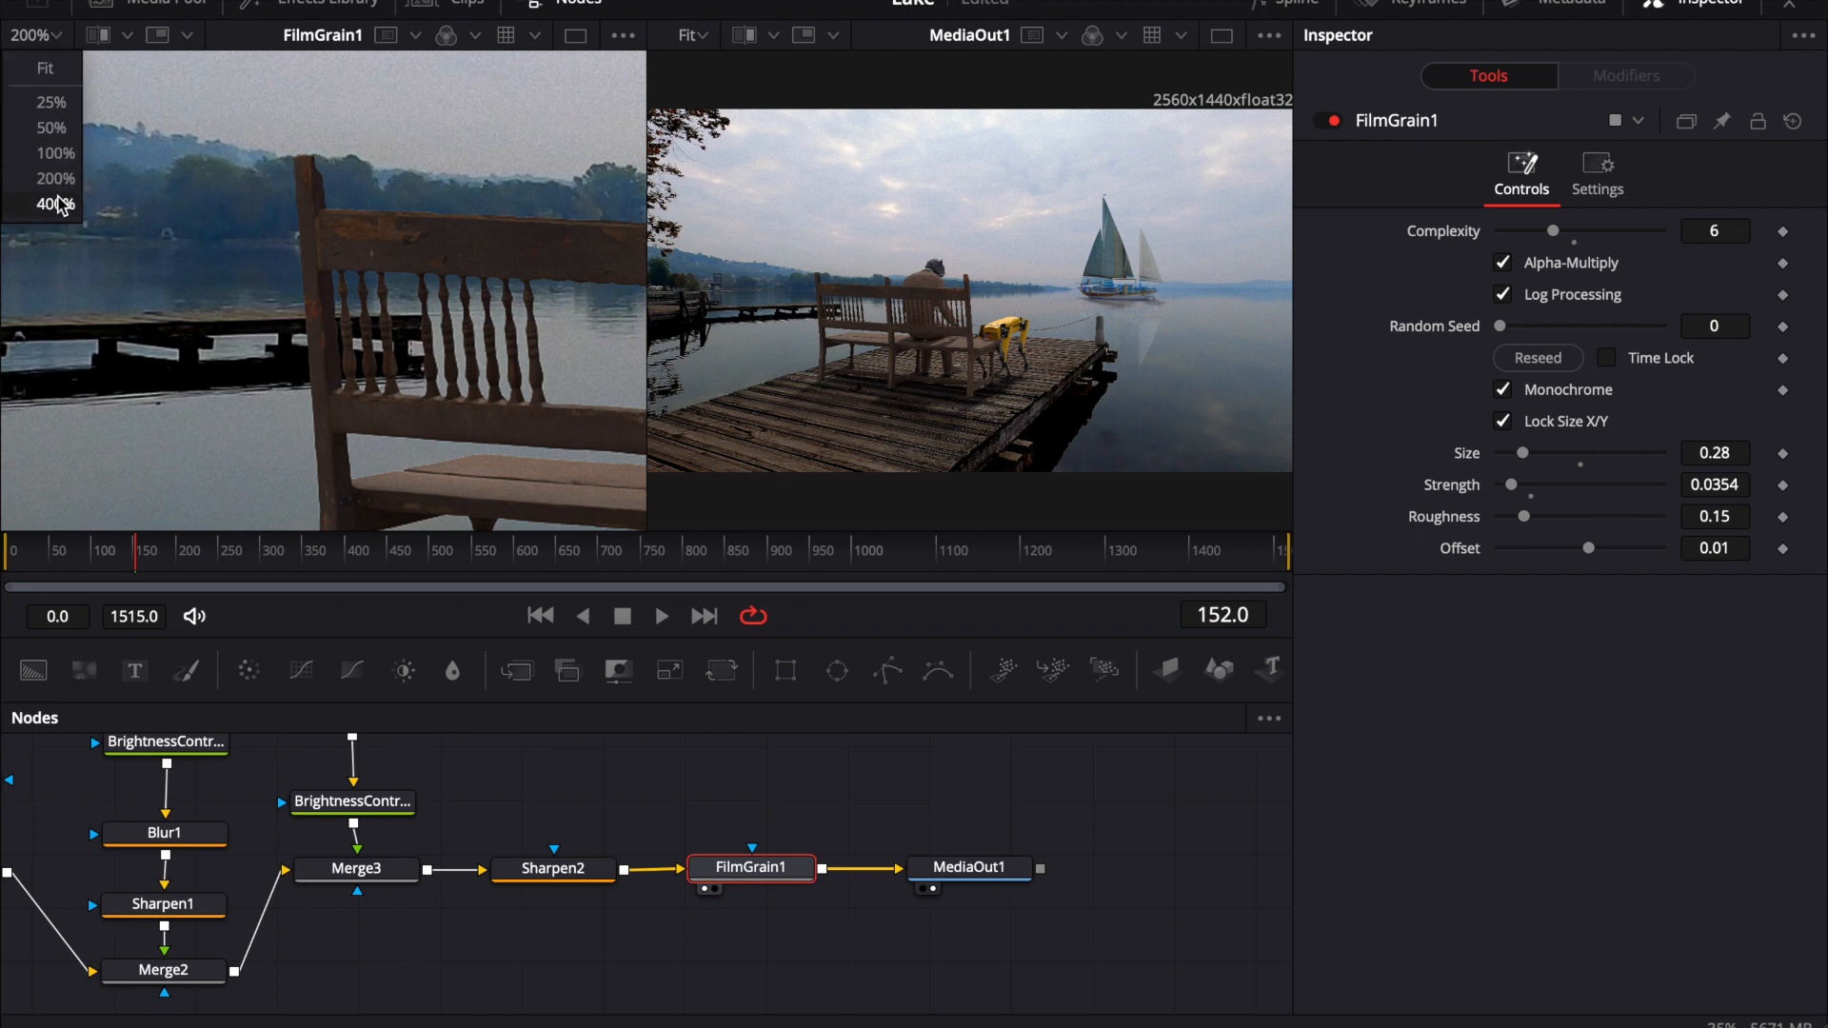
{"action": "left_click", "coordinate": [59, 204]}
{"action": "middle_click_drag", "start_coordinate": [396, 216], "coordinate": [294, 355]}
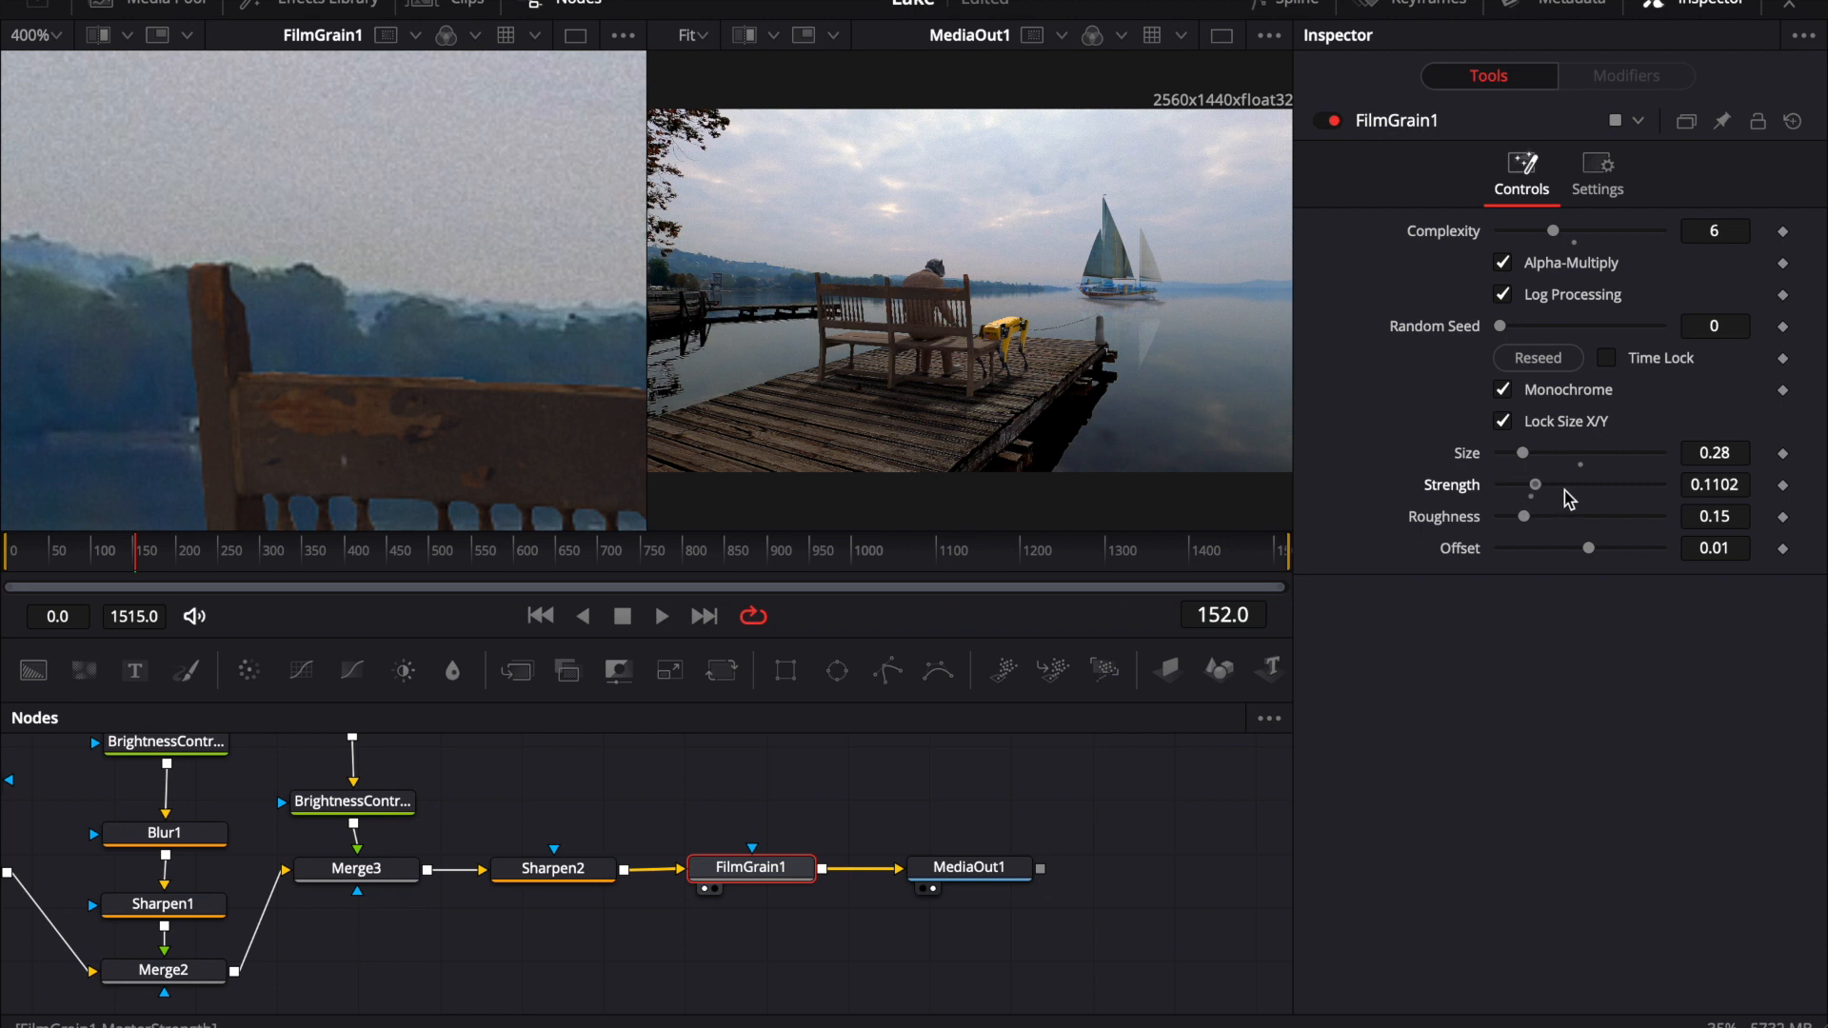
Step: Set the FilmGrain1 Strength to 0.0433, check the grain along the bench, and fit the whole image in the viewer
{"action": "left_click_drag", "start_coordinate": [1532, 499], "coordinate": [1515, 497]}
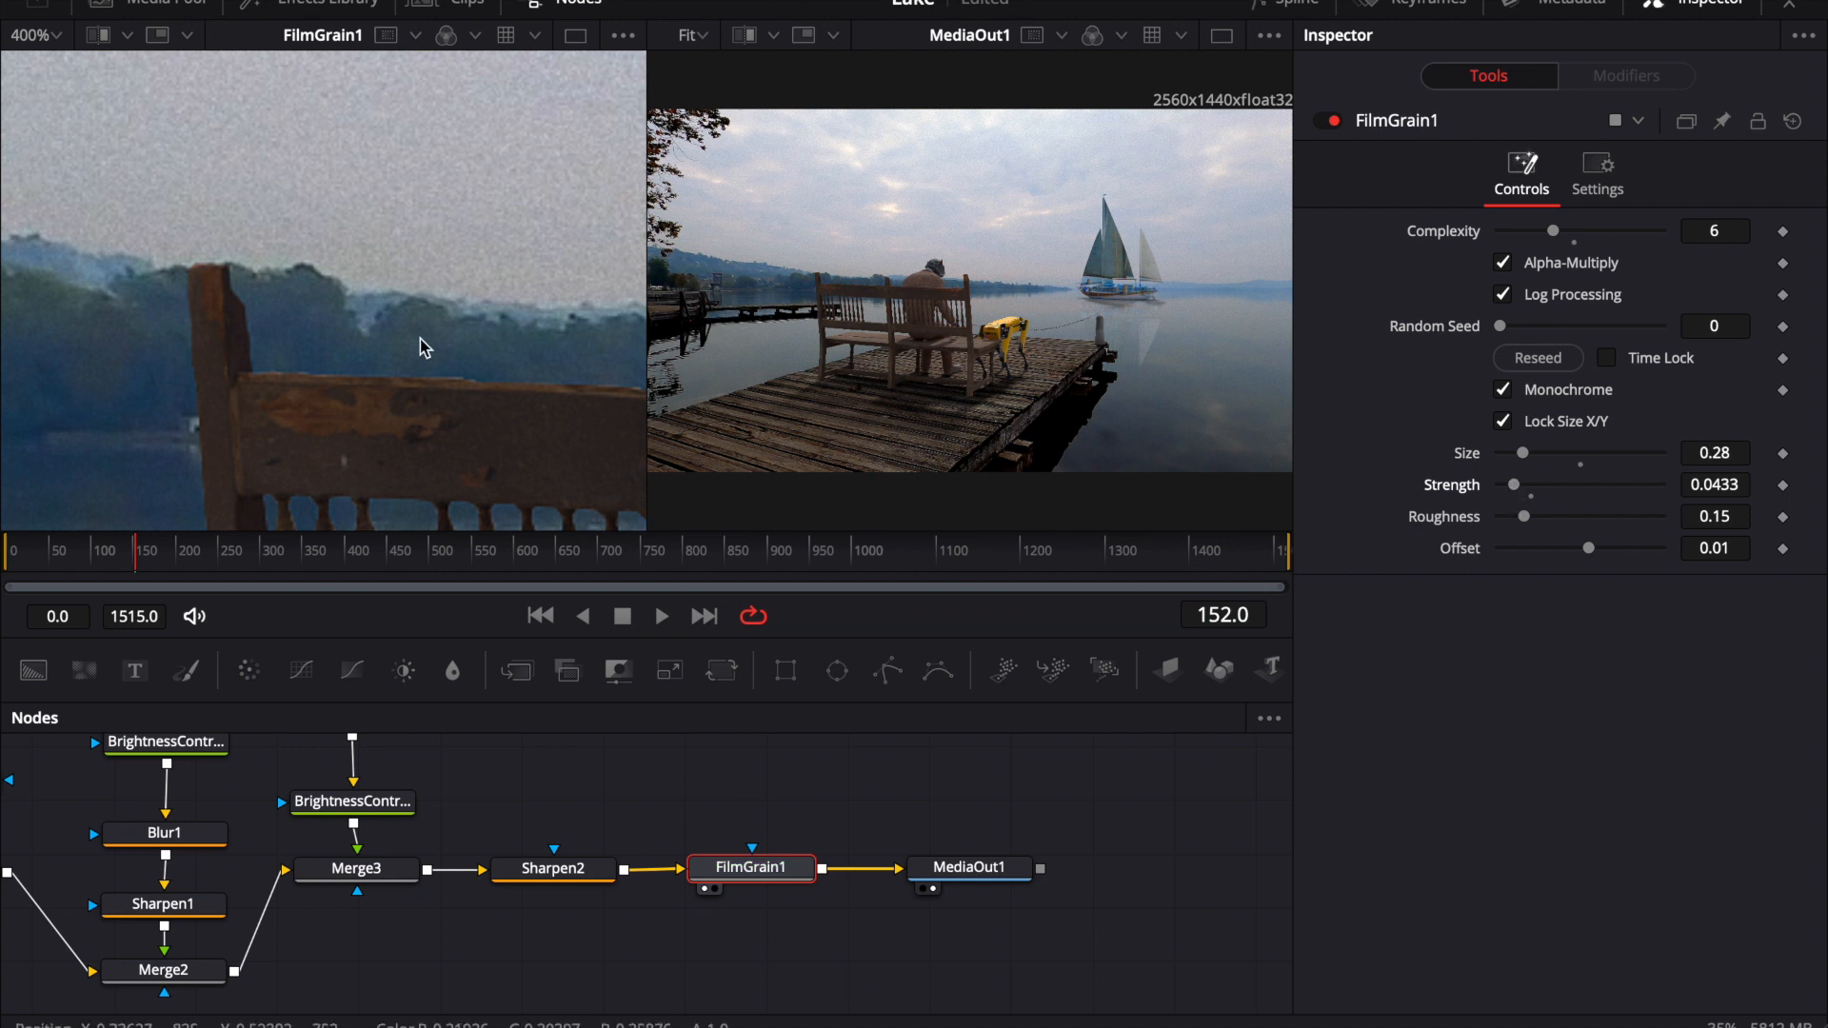
{"action": "middle_click_drag", "start_coordinate": [461, 481], "coordinate": [388, 489]}
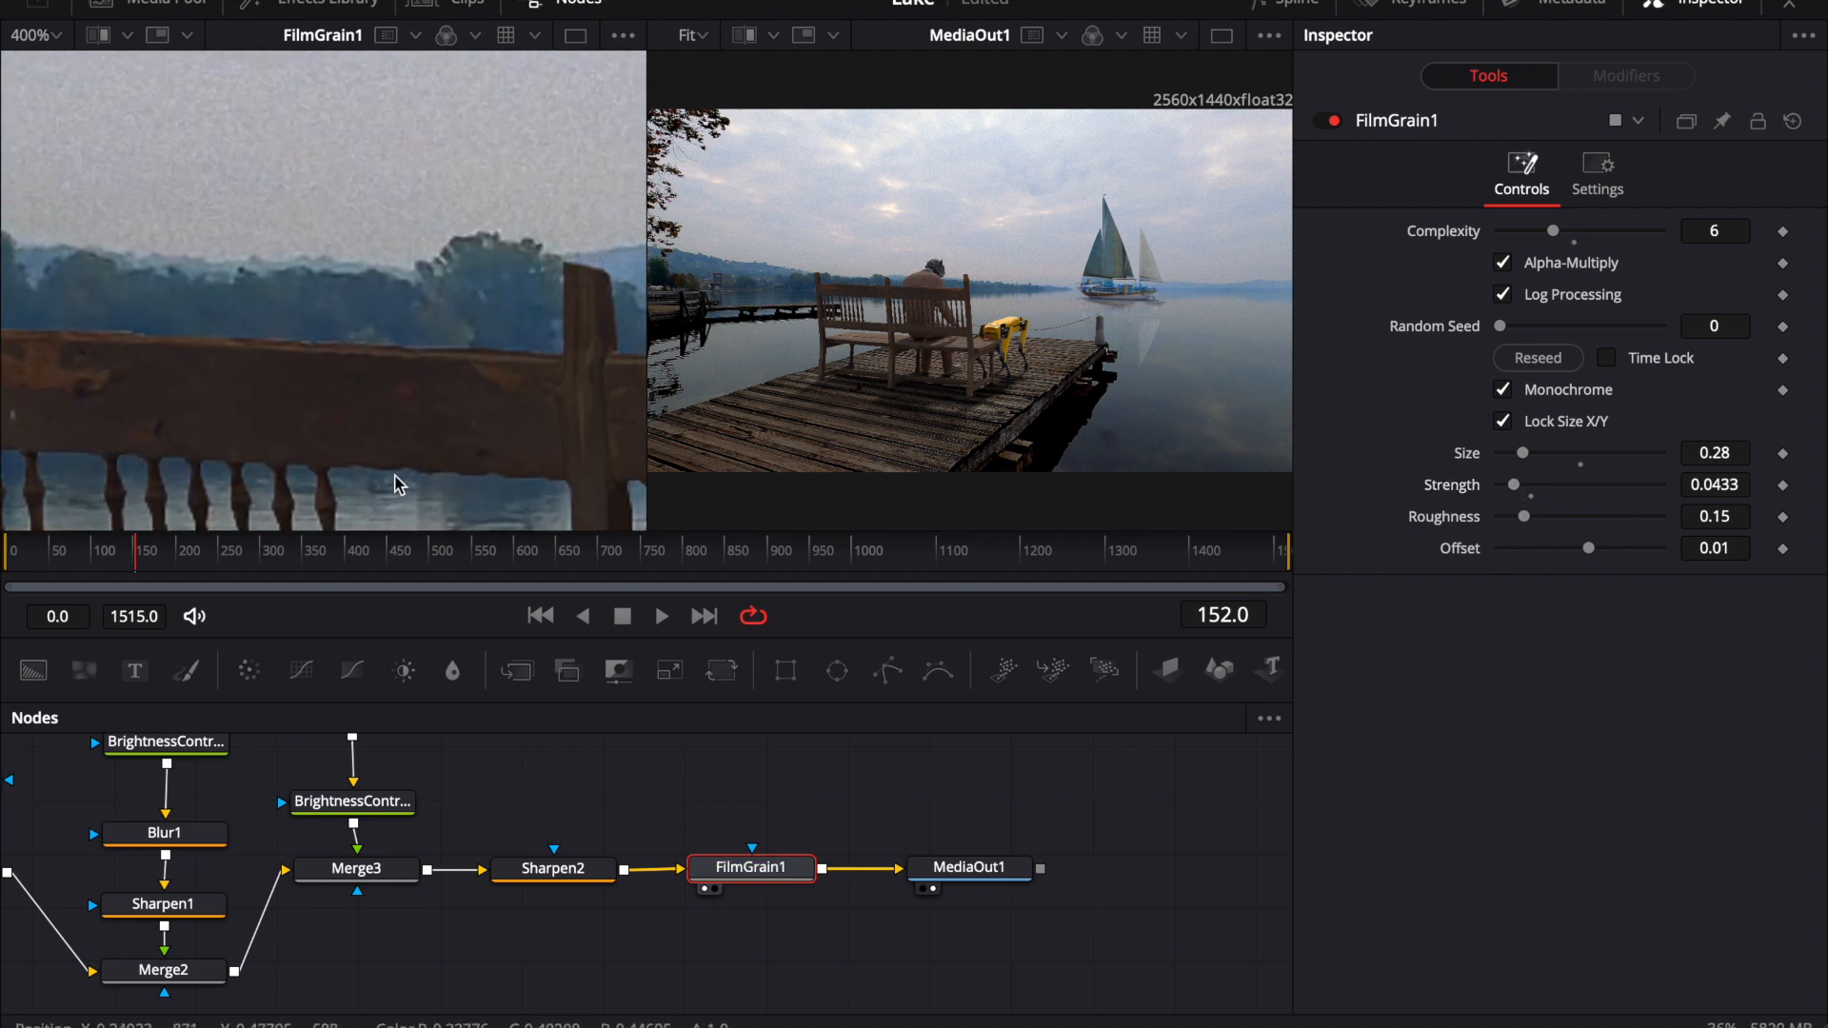
{"action": "left_click", "coordinate": [52, 40]}
{"action": "left_click", "coordinate": [50, 95]}
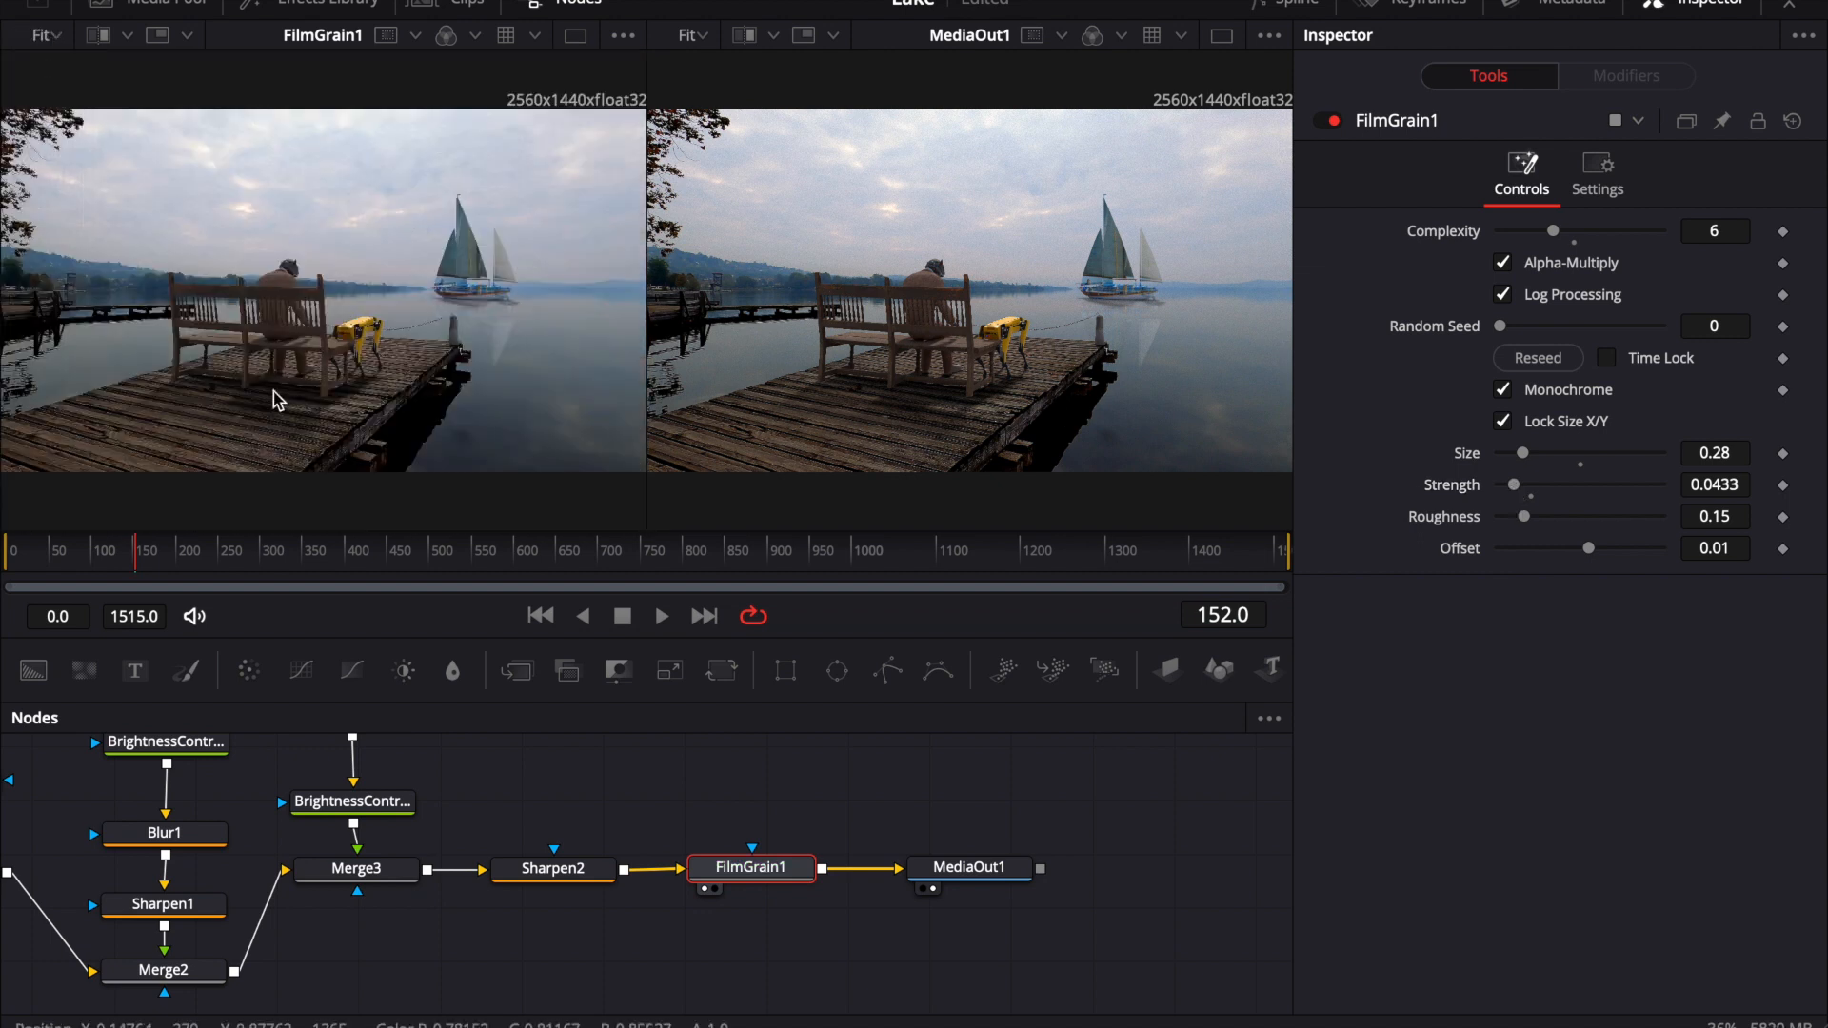
Step: Preview the final composite at the MediaOut1 node
{"action": "middle_click_drag", "start_coordinate": [1149, 953], "coordinate": [951, 931]}
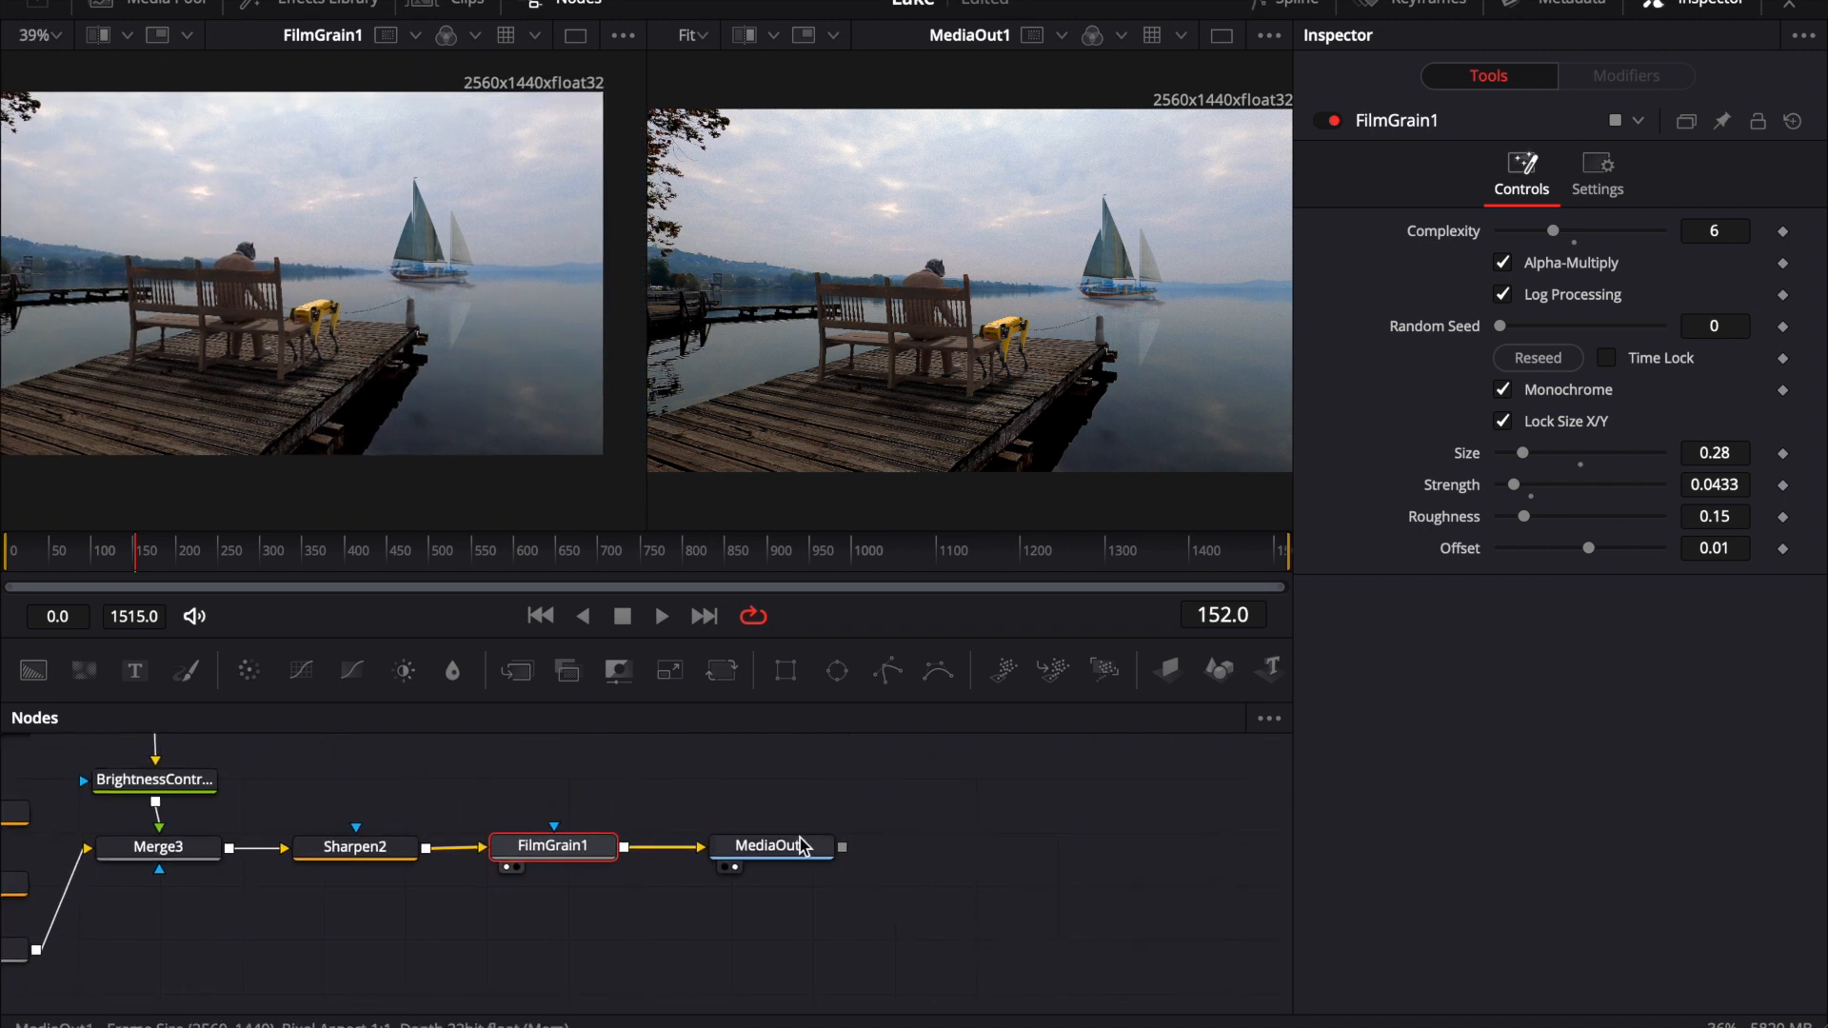
{"action": "left_click", "coordinate": [801, 845]}
{"action": "key", "text": "1"}
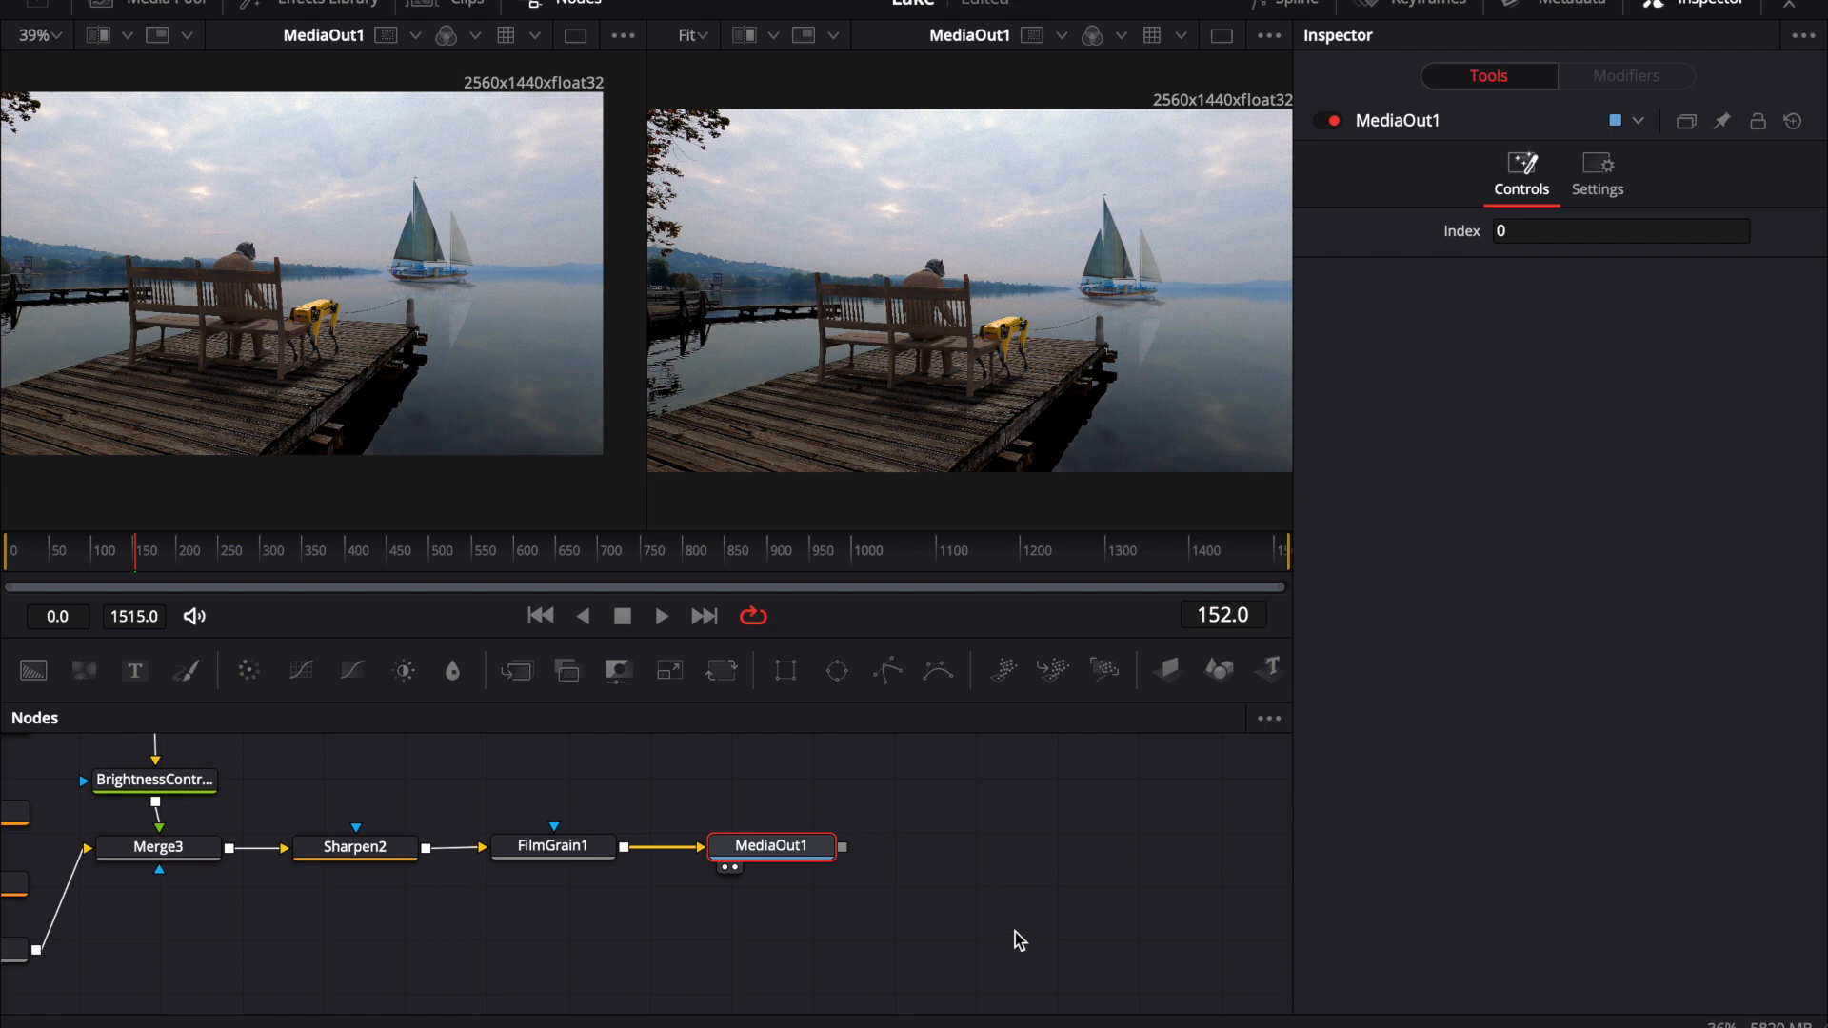
Step: Switch to colour grading and apply The King - Standard from the Custom LUTs to the lake clip's node 01
{"action": "key", "text": "shift+6"}
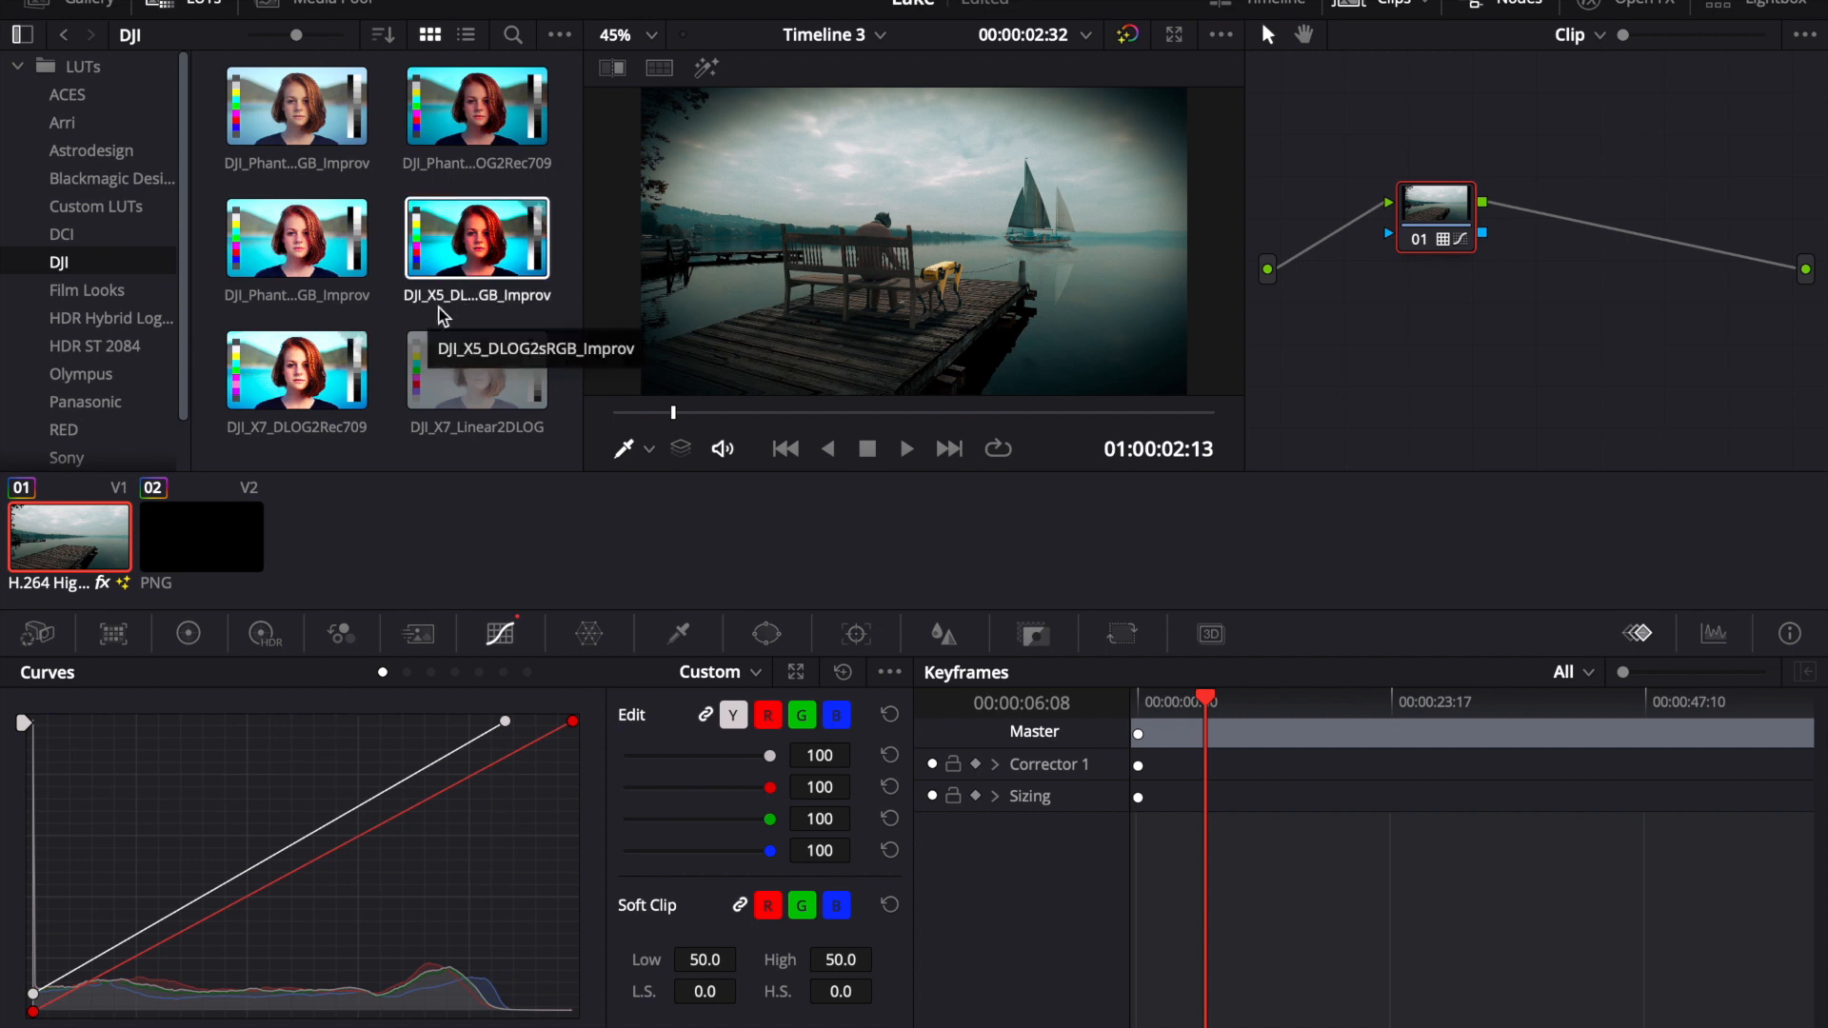
{"action": "left_click", "coordinate": [88, 290]}
{"action": "left_click", "coordinate": [87, 202]}
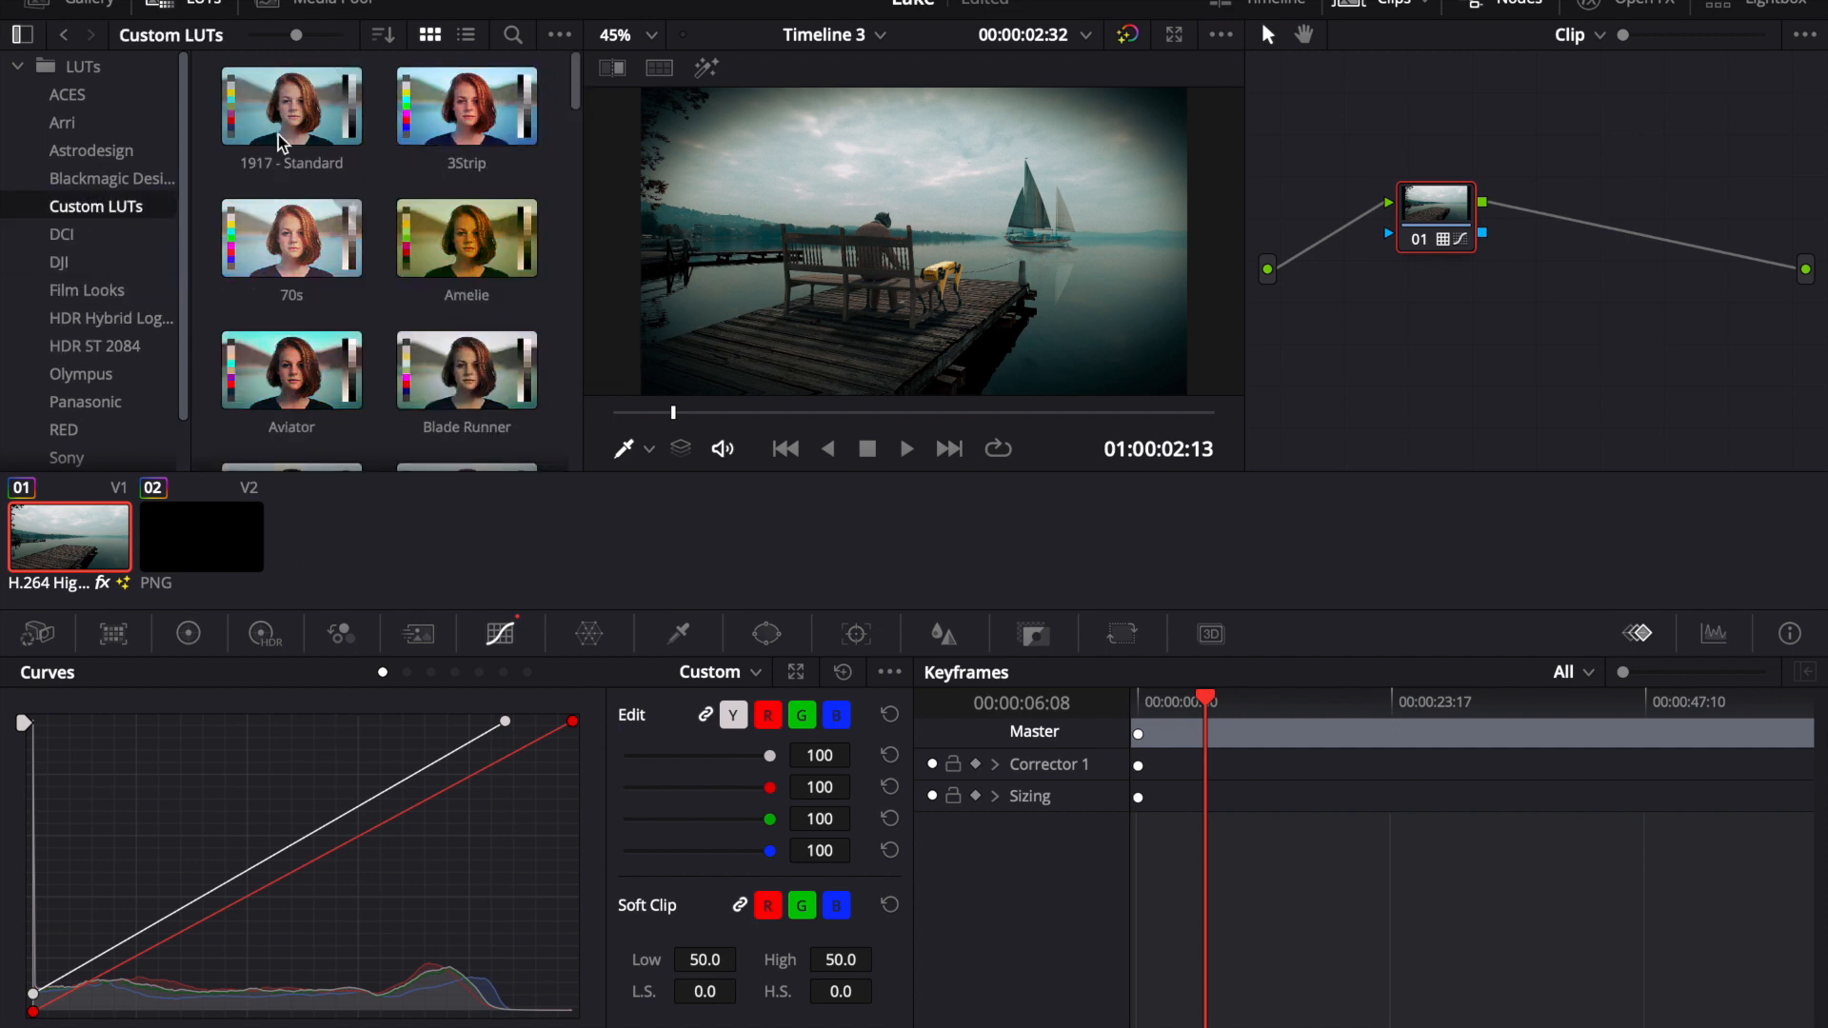
{"action": "scroll", "coordinate": [334, 266], "scroll_direction": "down", "scroll_amount": 8}
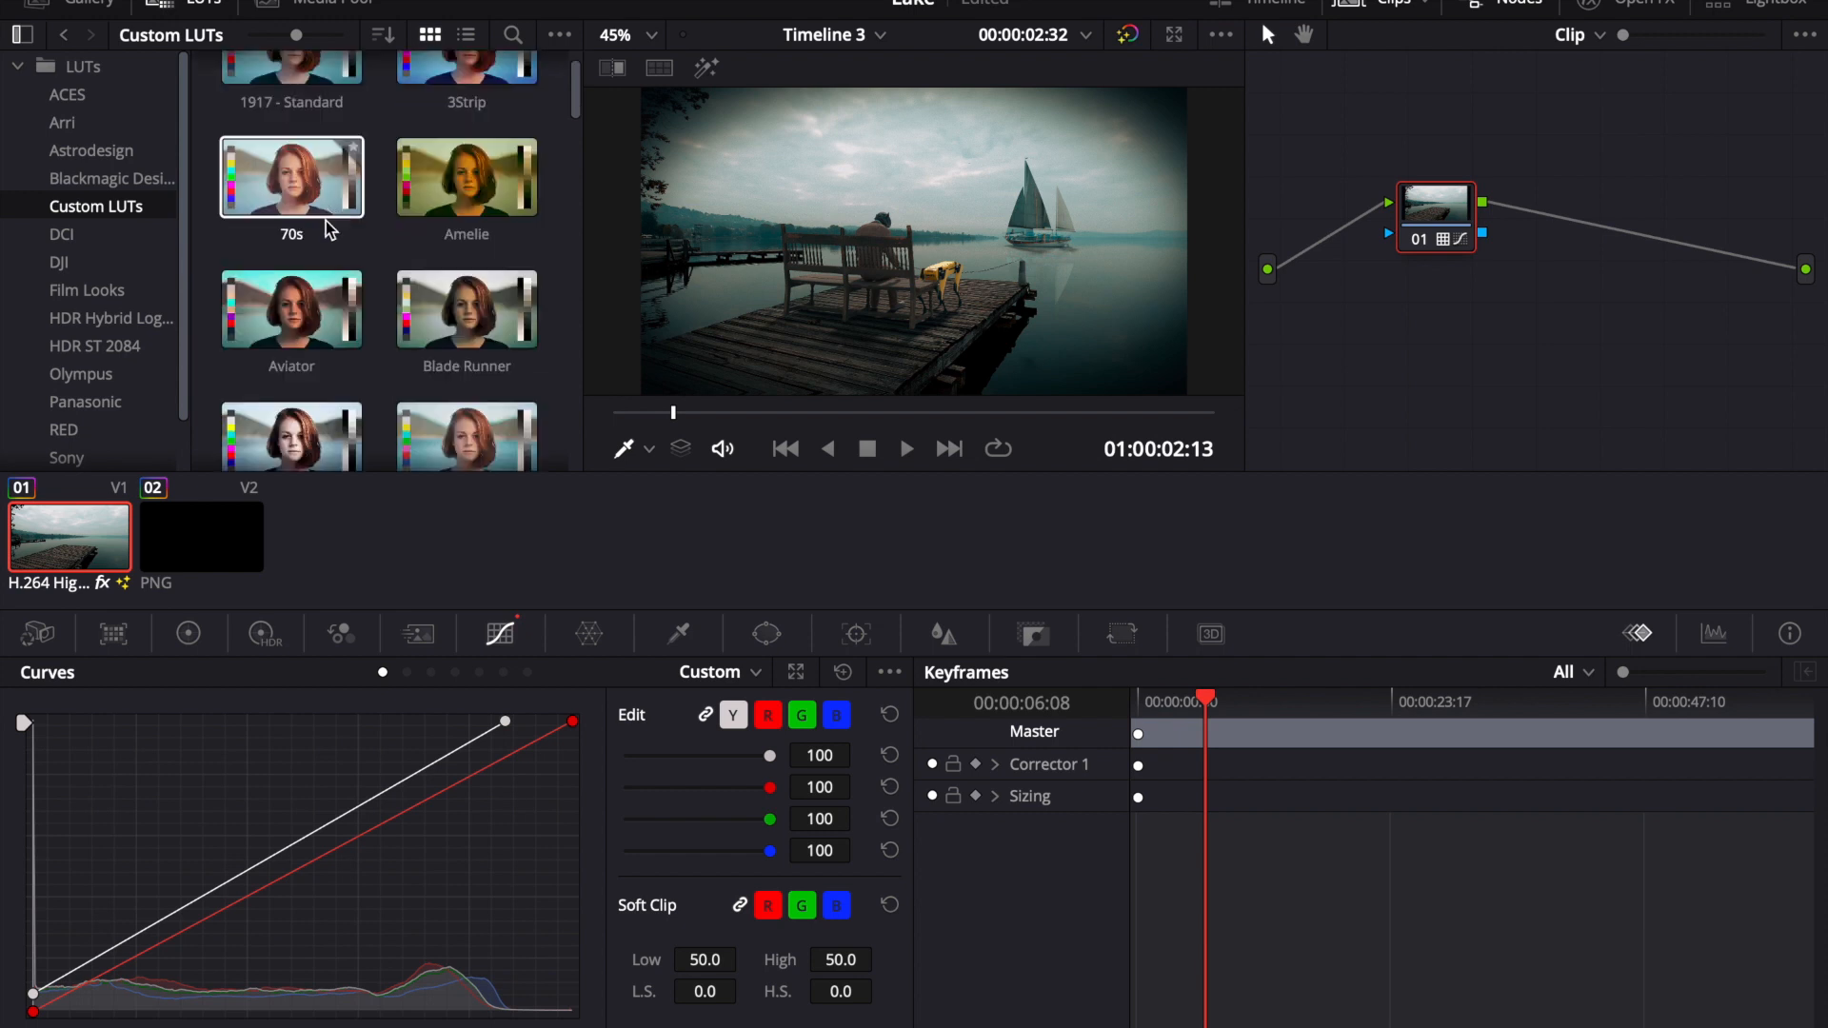
{"action": "scroll", "coordinate": [324, 359], "scroll_direction": "down", "scroll_amount": 10}
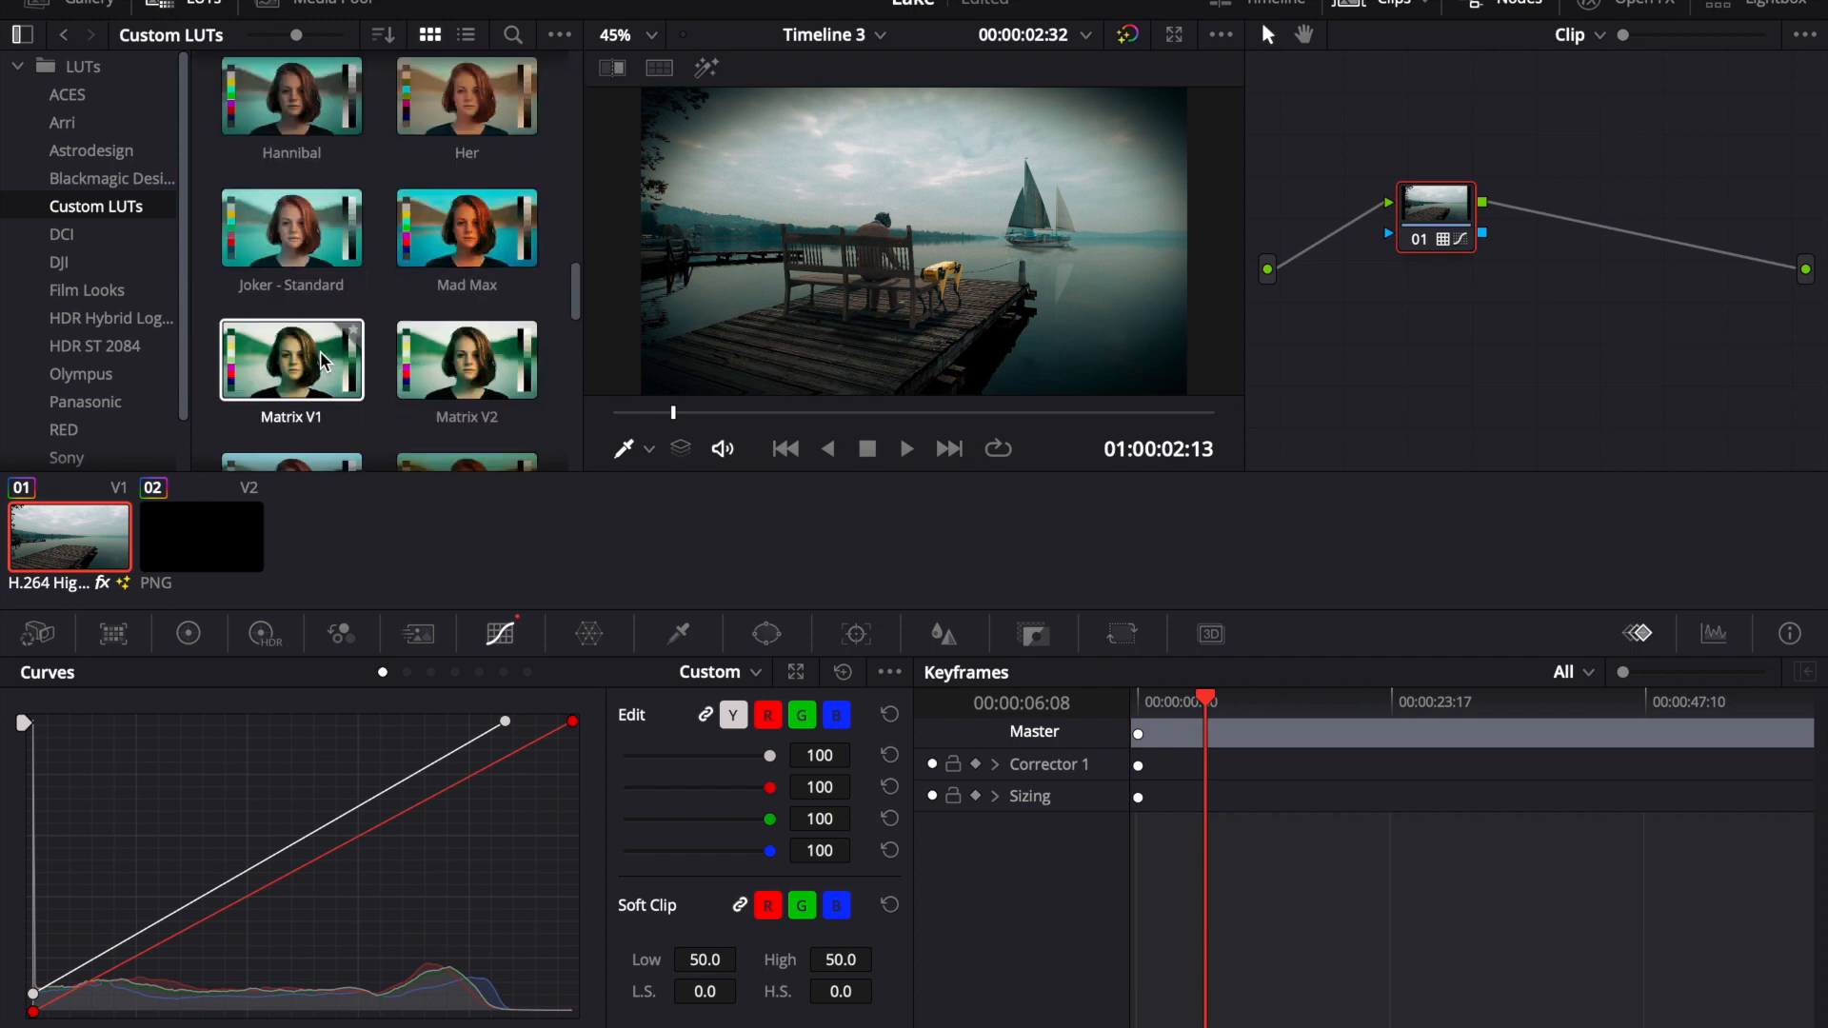
{"action": "scroll", "coordinate": [324, 360], "scroll_direction": "down", "scroll_amount": 2}
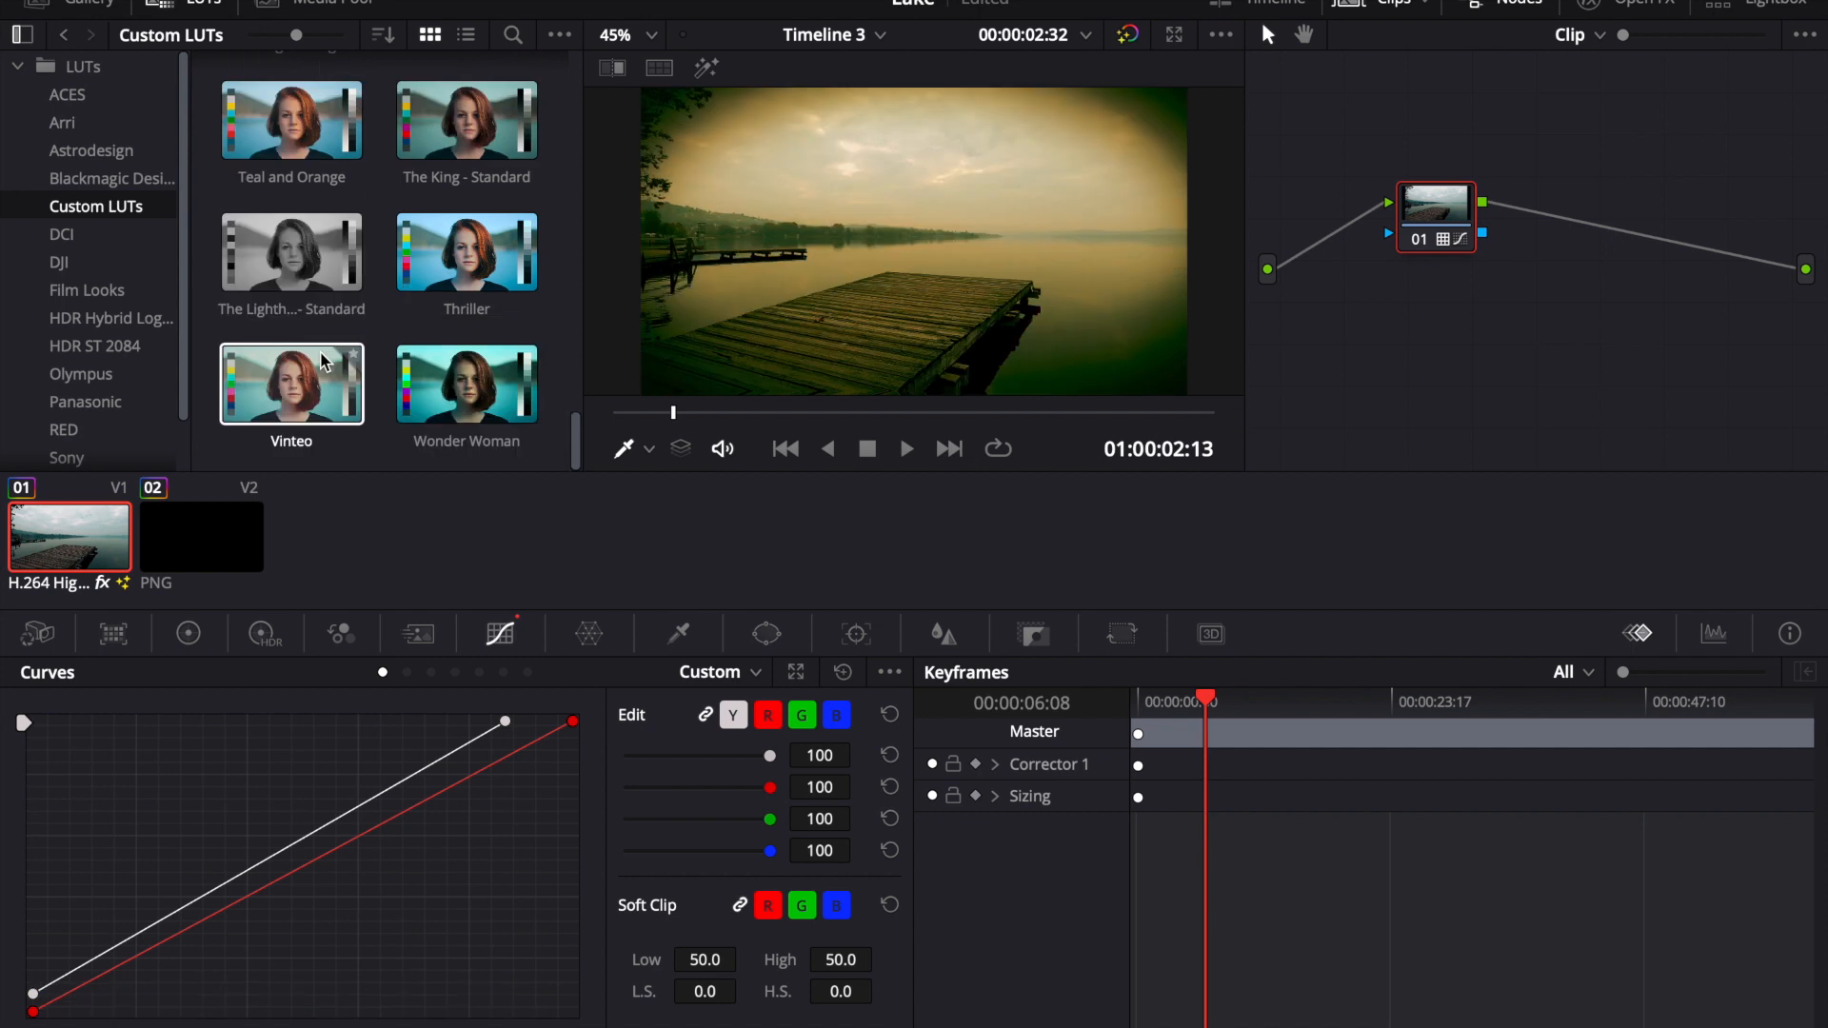
{"action": "scroll", "coordinate": [447, 314], "scroll_direction": "up", "scroll_amount": 5}
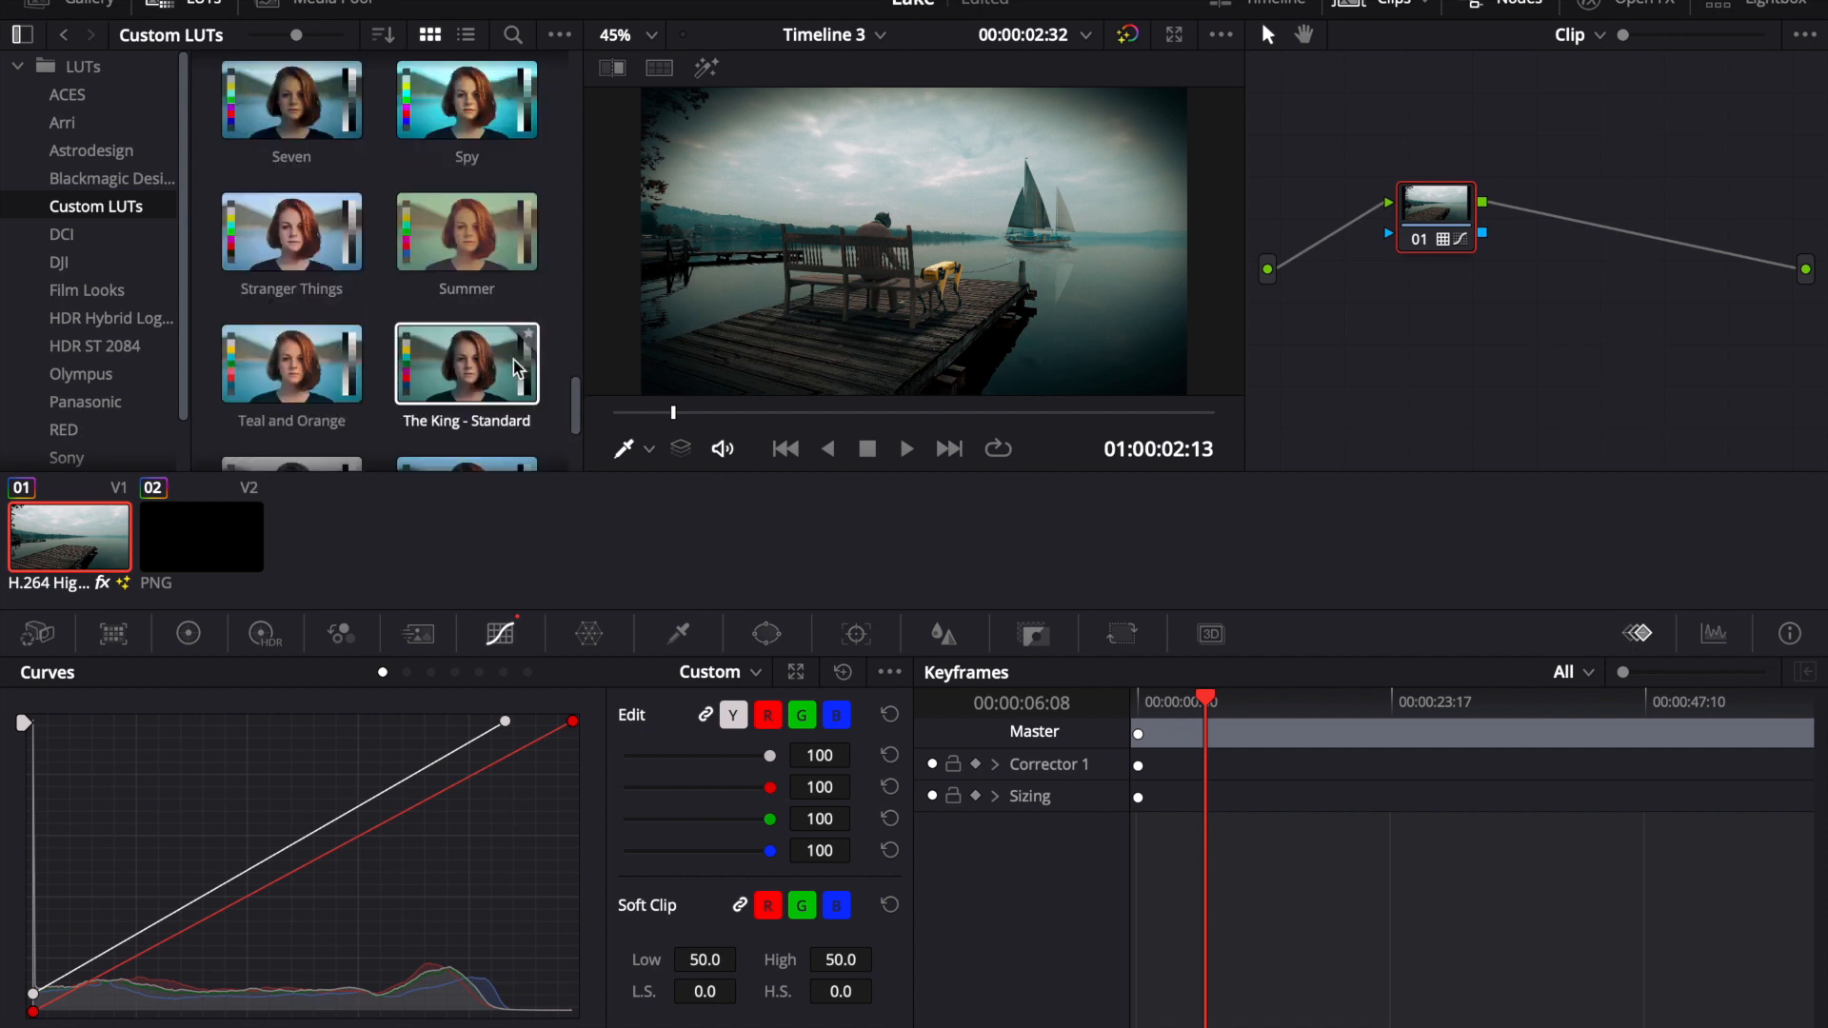
{"action": "left_click_drag", "start_coordinate": [510, 332], "coordinate": [1467, 235]}
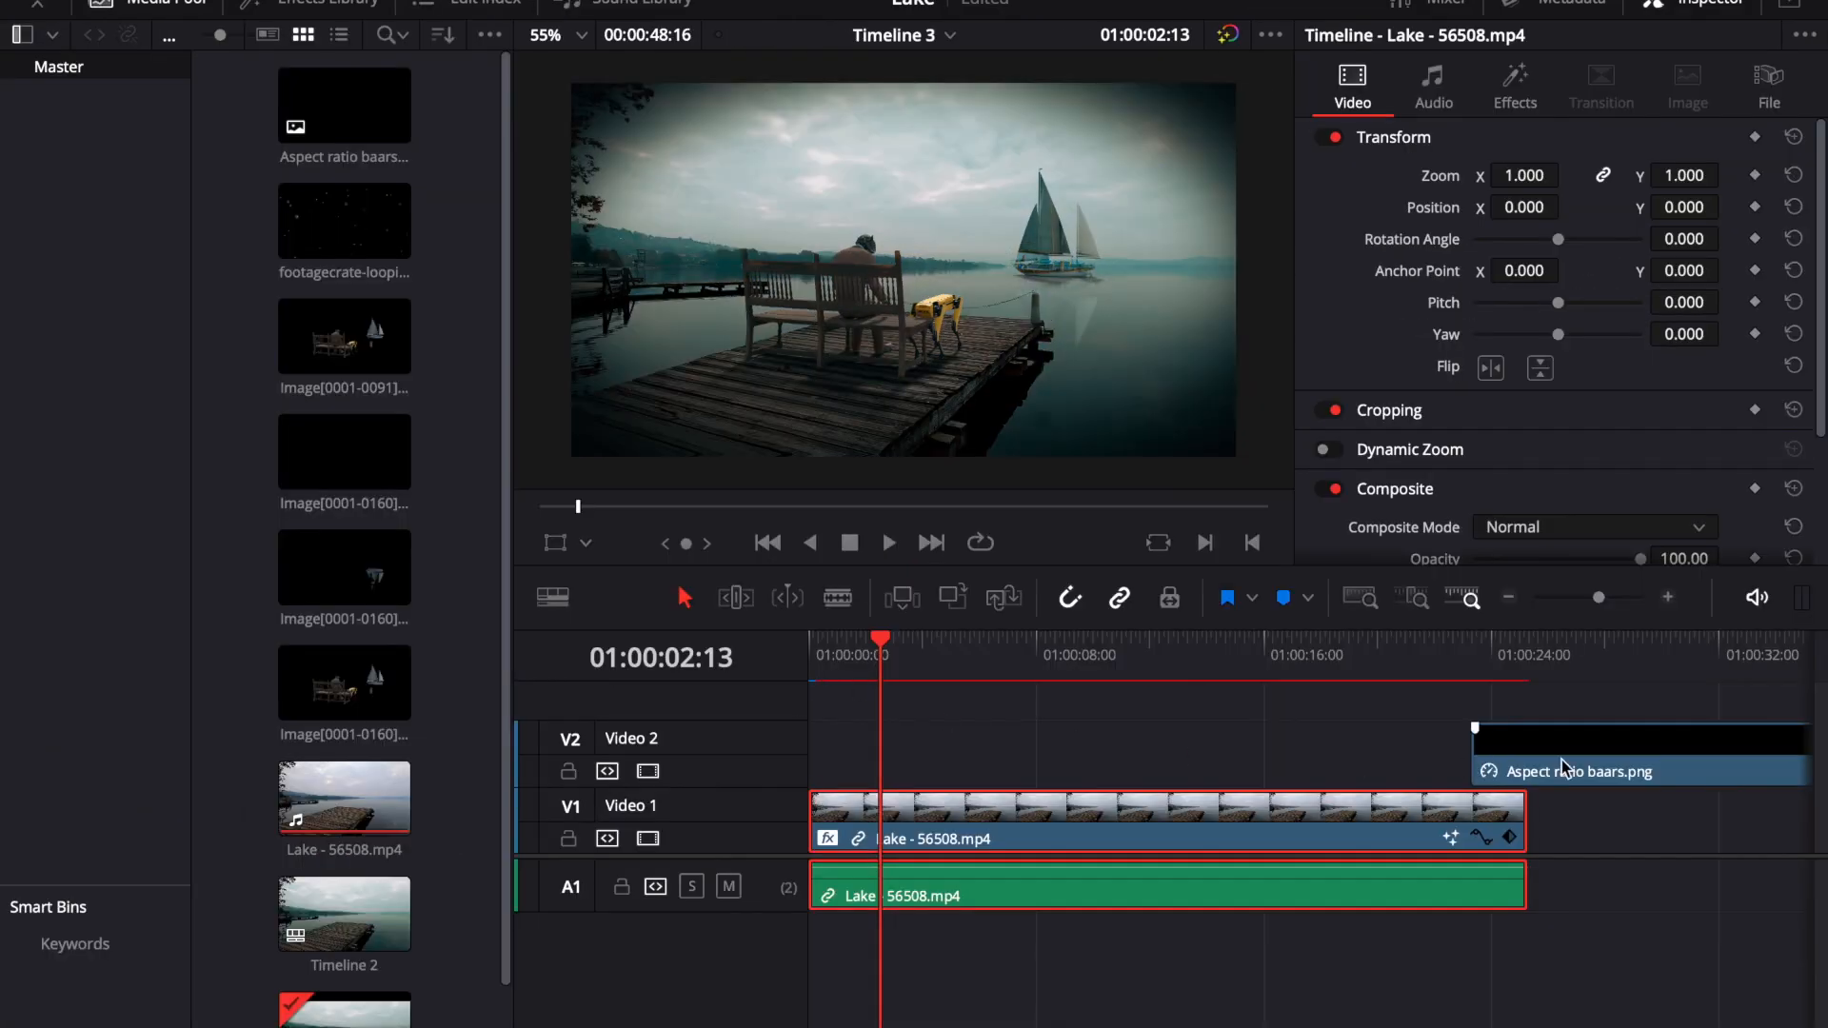
Step: Move the Aspect ratio baars.png clip on Video 2 to the timeline start, above the lake clip
{"action": "left_click", "coordinate": [1576, 766]}
{"action": "left_click_drag", "start_coordinate": [1352, 741], "coordinate": [868, 750]}
{"action": "left_click", "coordinate": [1021, 956]}
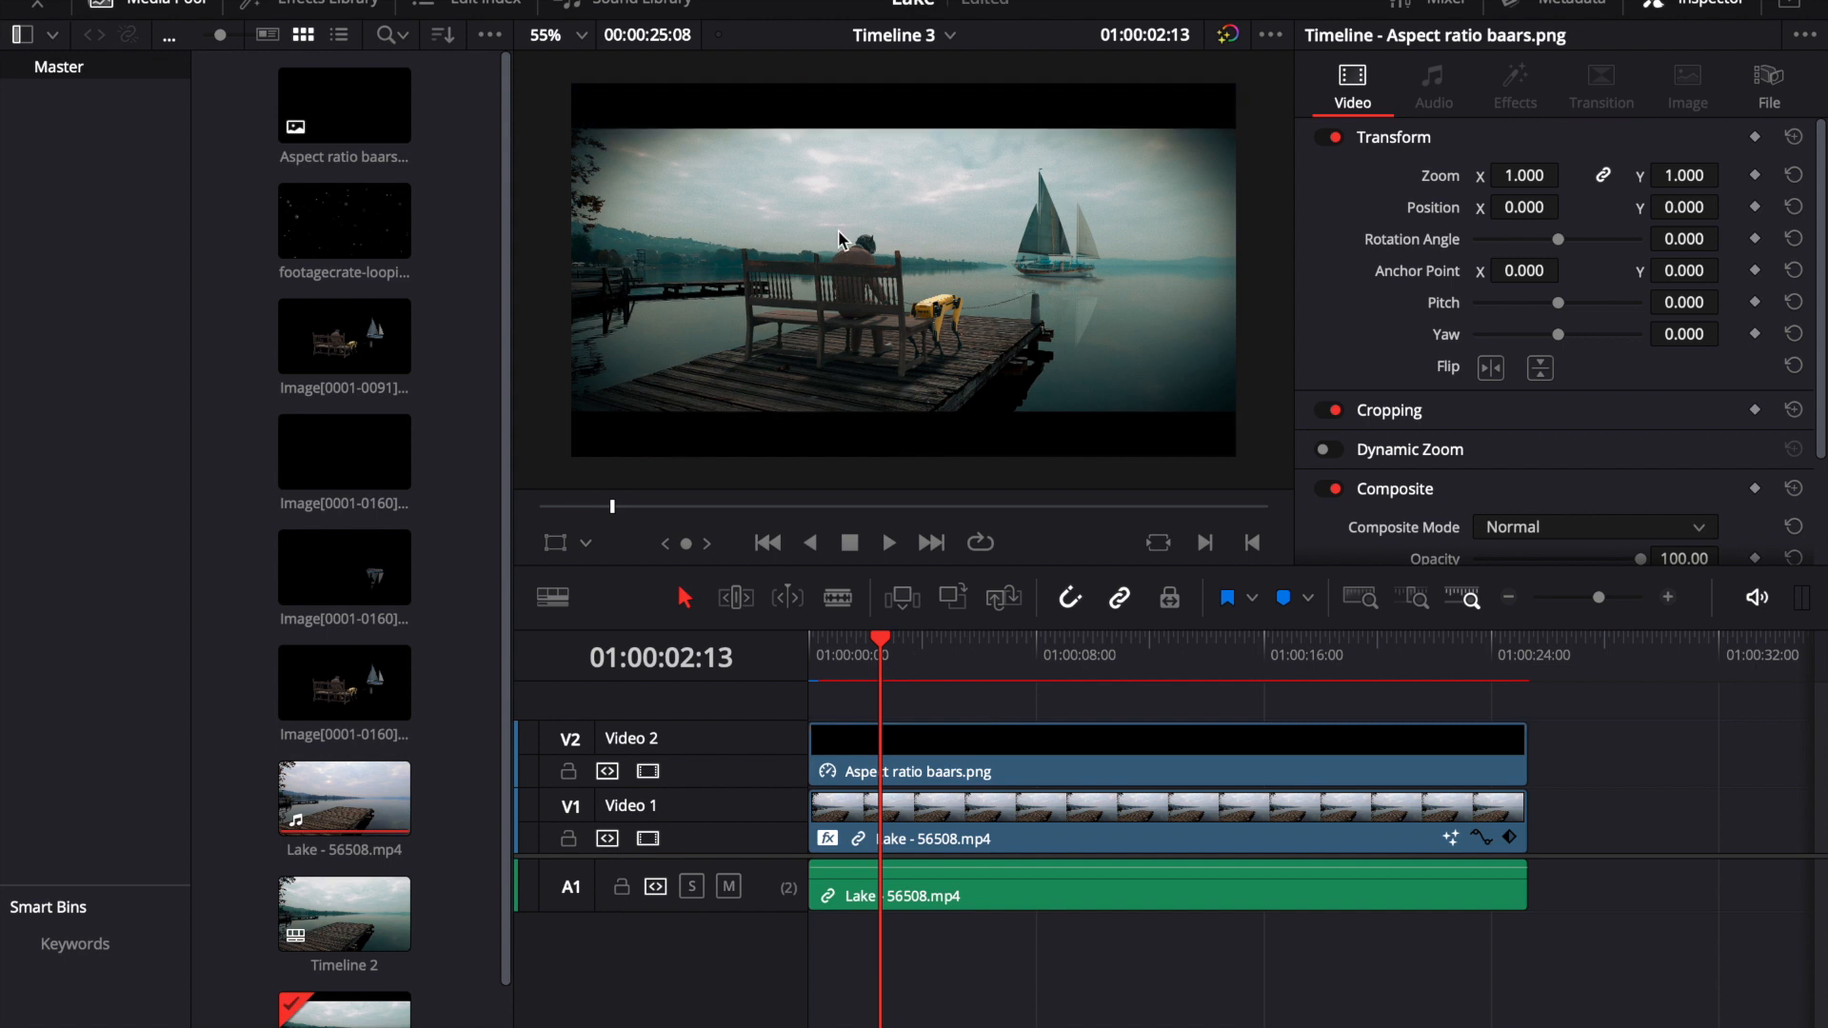
{"action": "scroll", "coordinate": [375, 706], "scroll_direction": "down", "scroll_amount": 1}
{"action": "scroll", "coordinate": [354, 799], "scroll_direction": "up", "scroll_amount": 1}
{"action": "scroll", "coordinate": [348, 807], "scroll_direction": "down", "scroll_amount": 1}
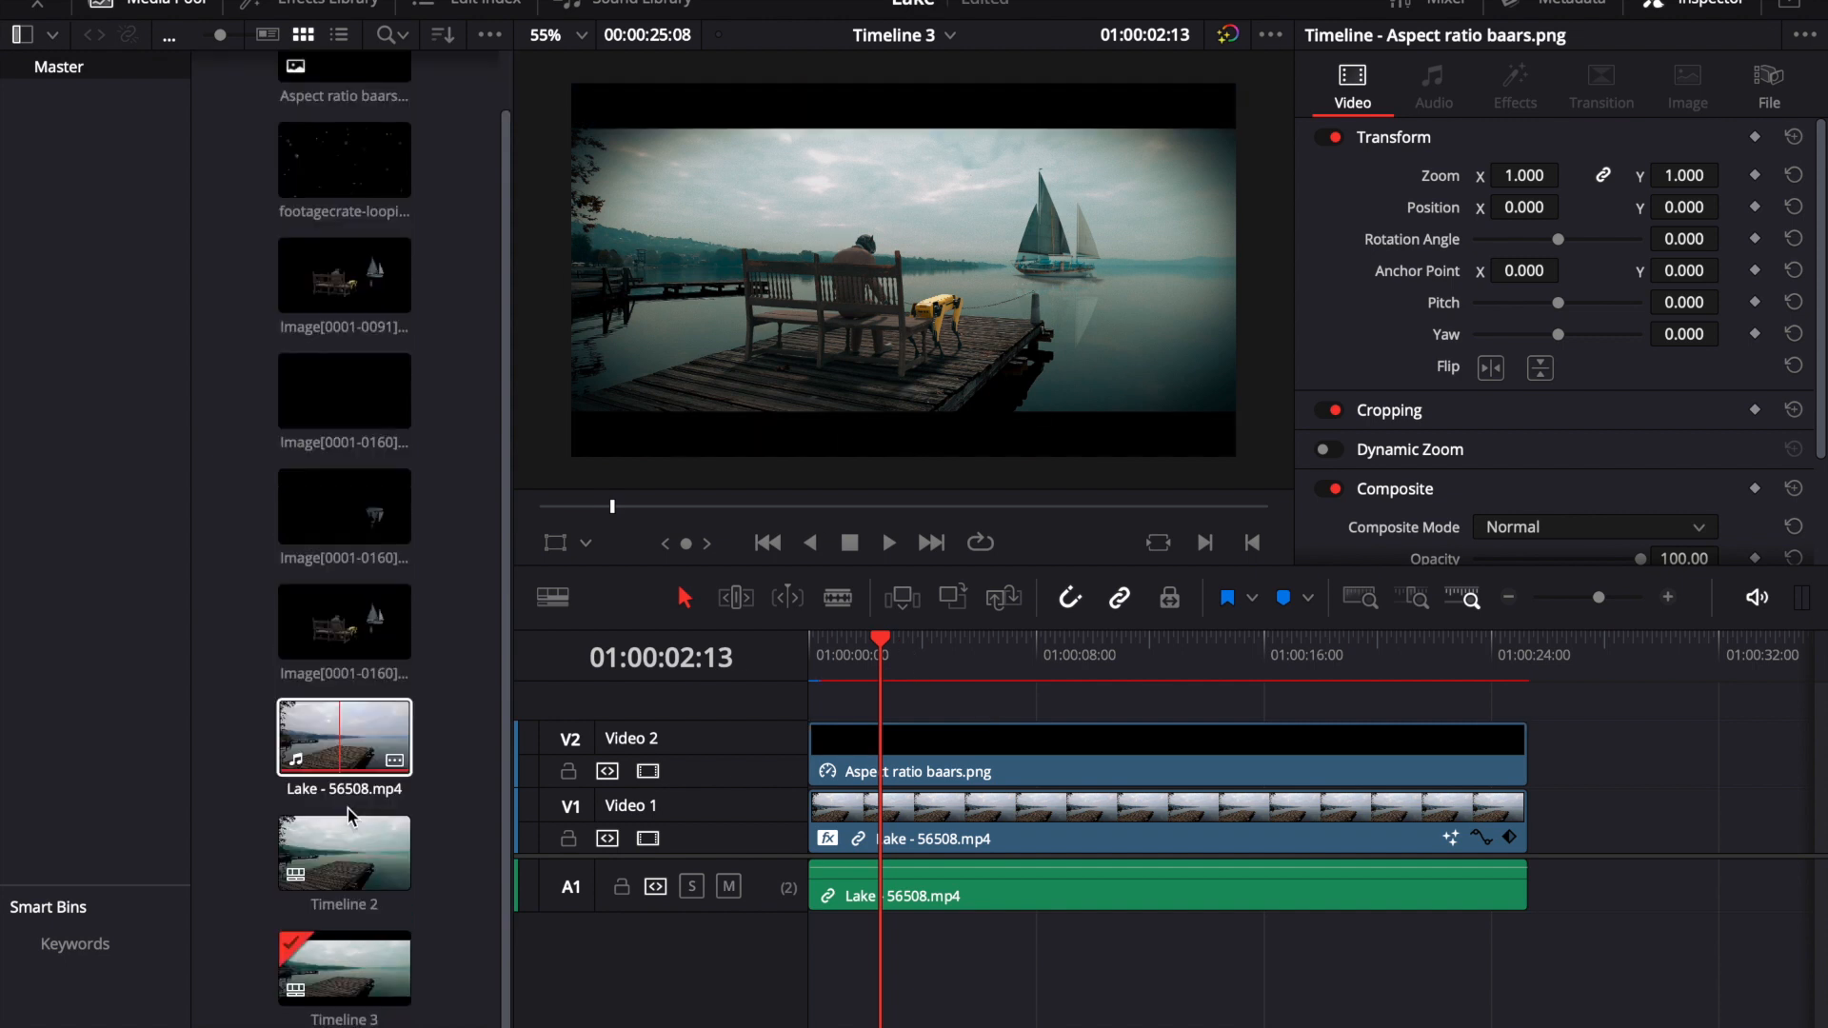